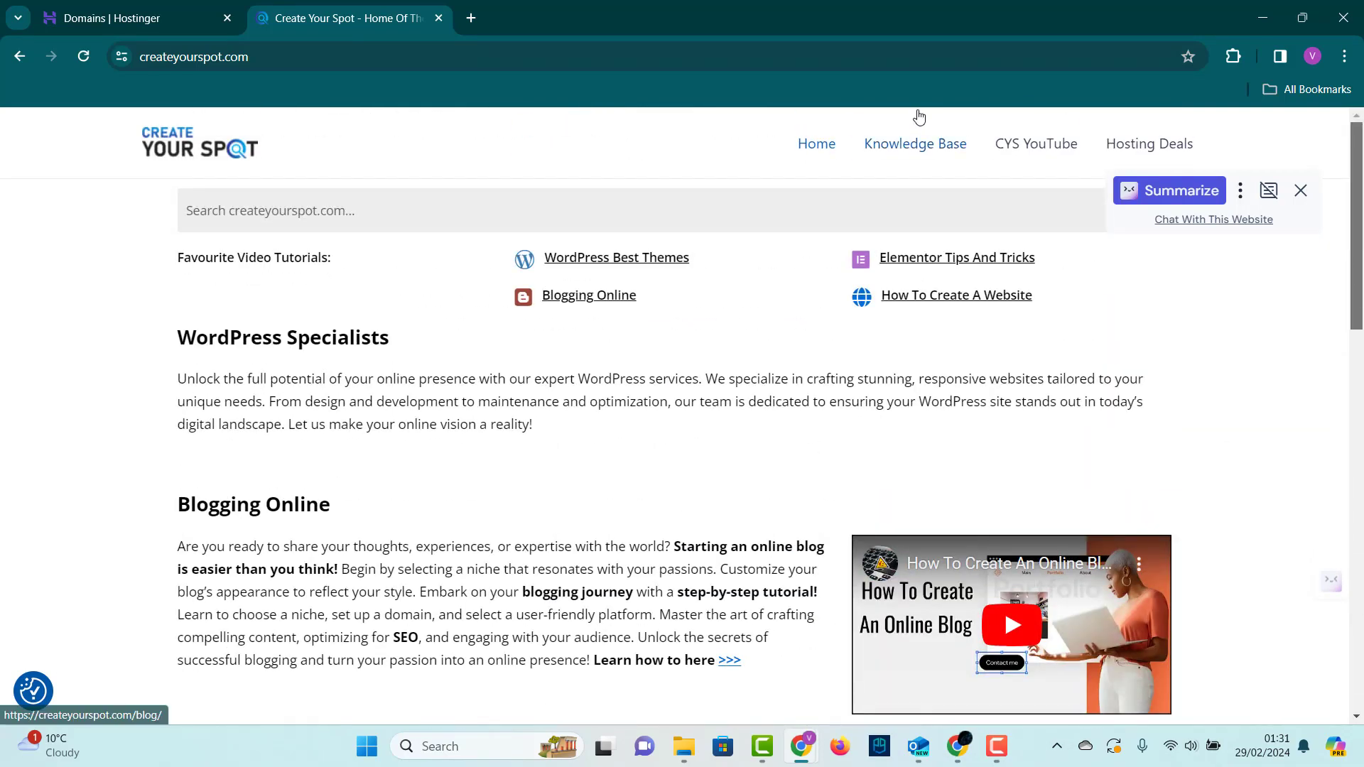
# Step: Skip the personalized experience survey and choose to migrate an existing website
pyautogui.click(910, 139)
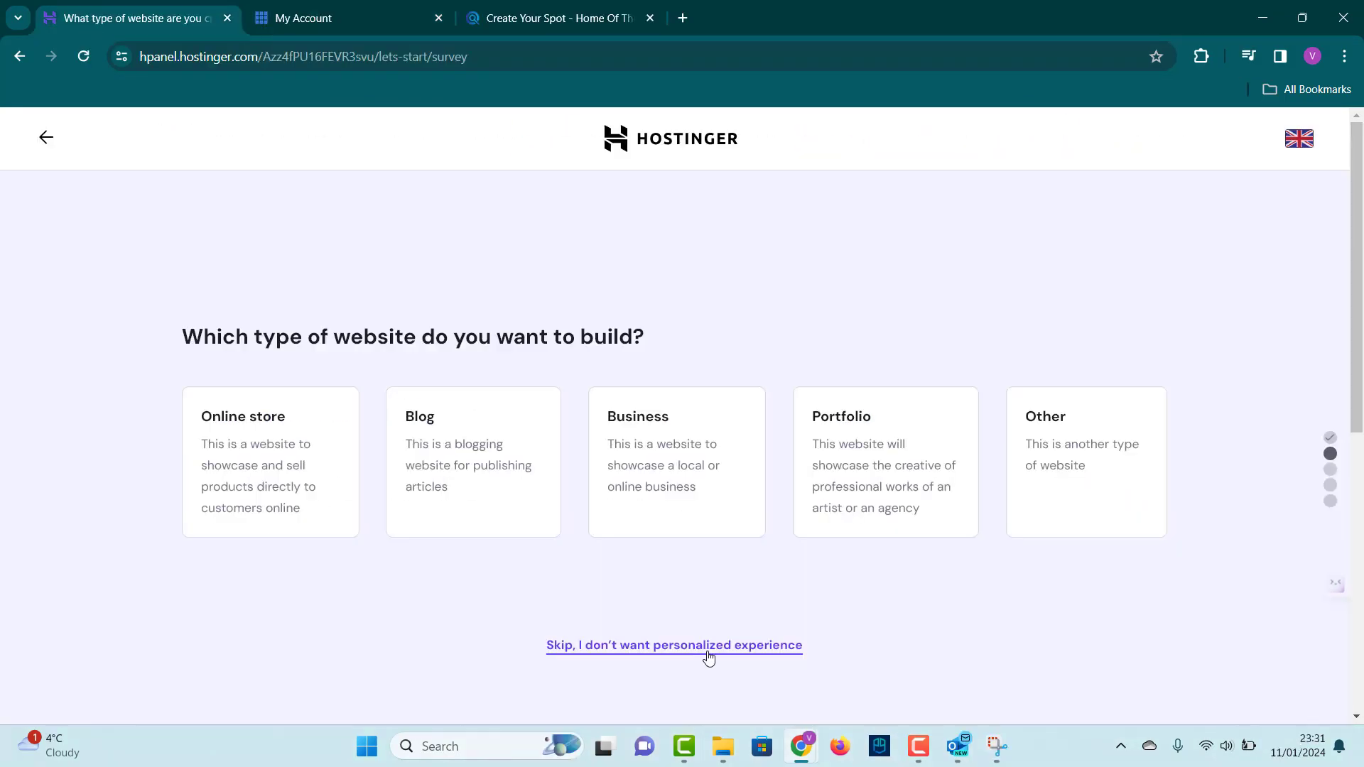
pyautogui.click(699, 651)
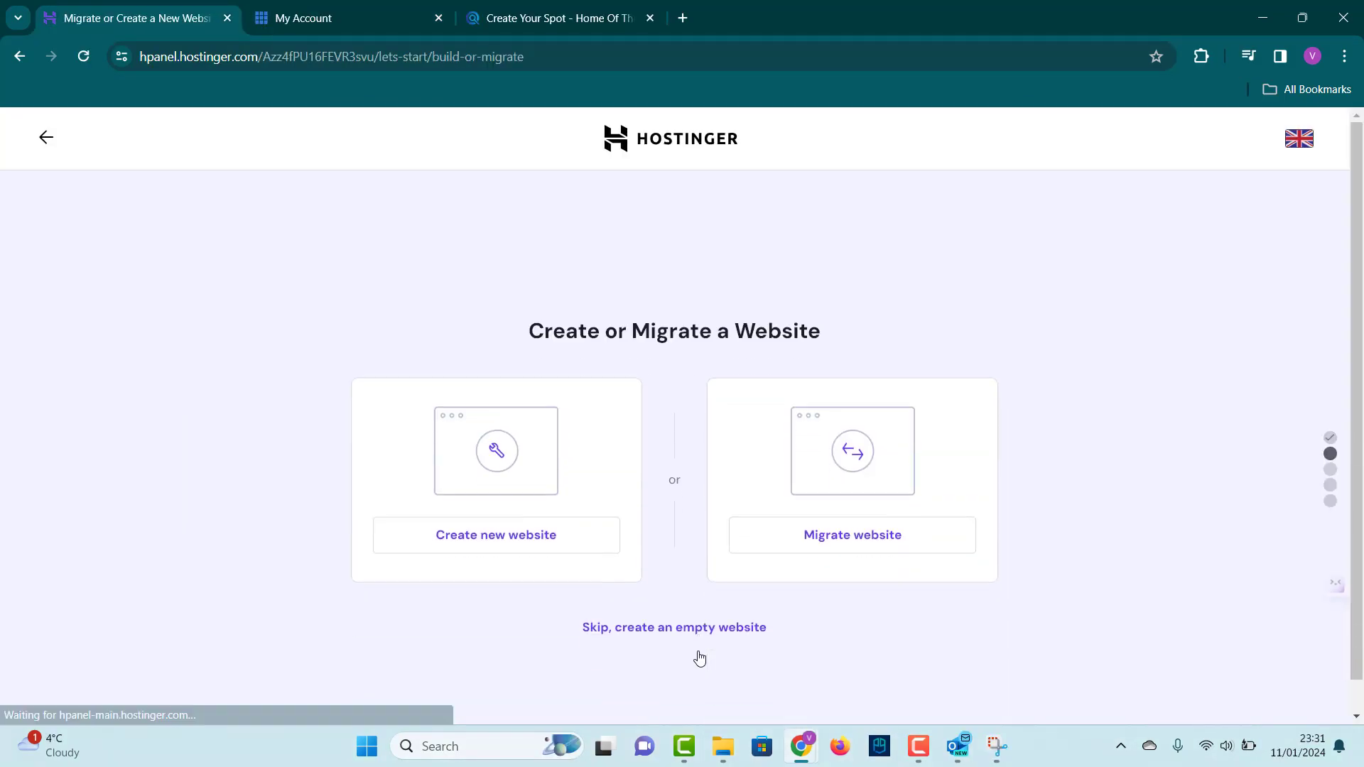
pyautogui.click(890, 509)
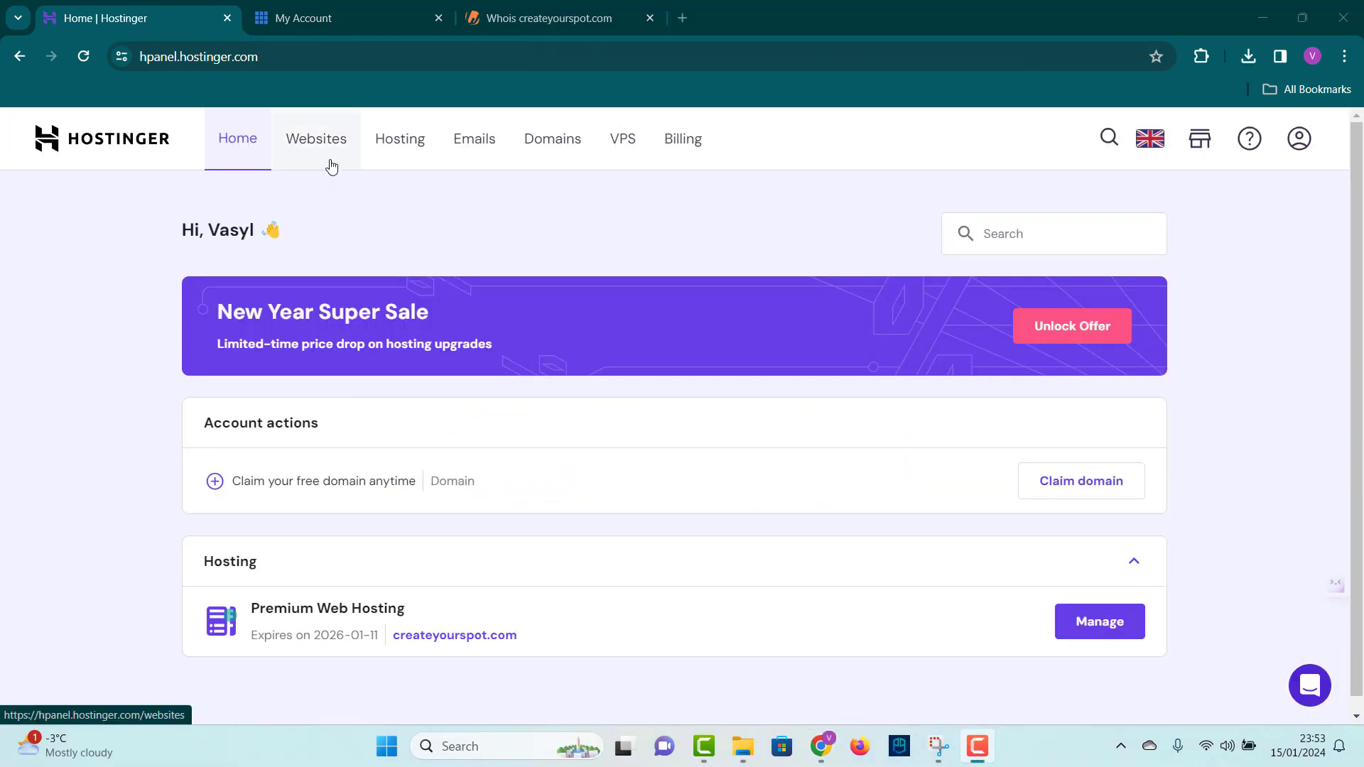
# Step: Enter createyourspot.com as the domain for transfer to Hostinger and submit the transfer request
pyautogui.click(327, 143)
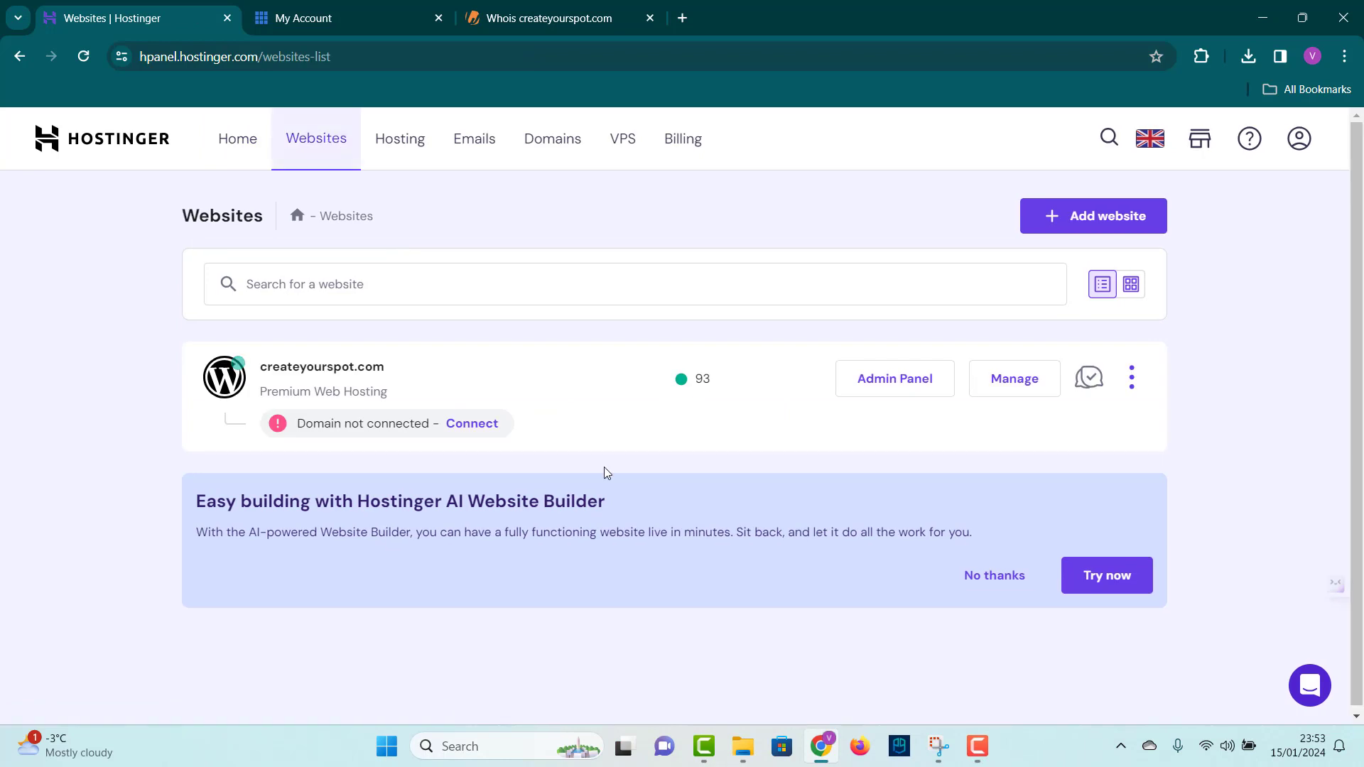
pyautogui.click(604, 498)
pyautogui.write('c')
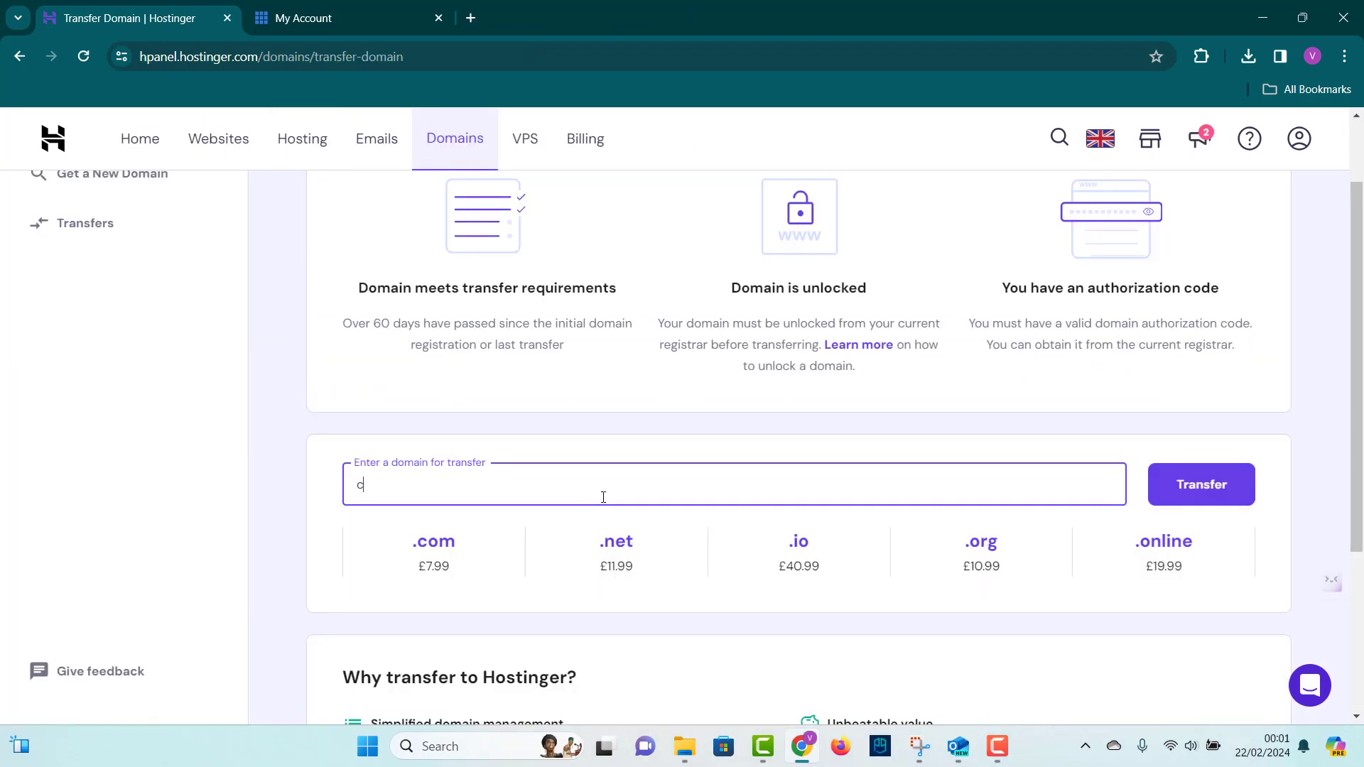
pyautogui.write('reateyourspot.com')
pyautogui.click(1183, 496)
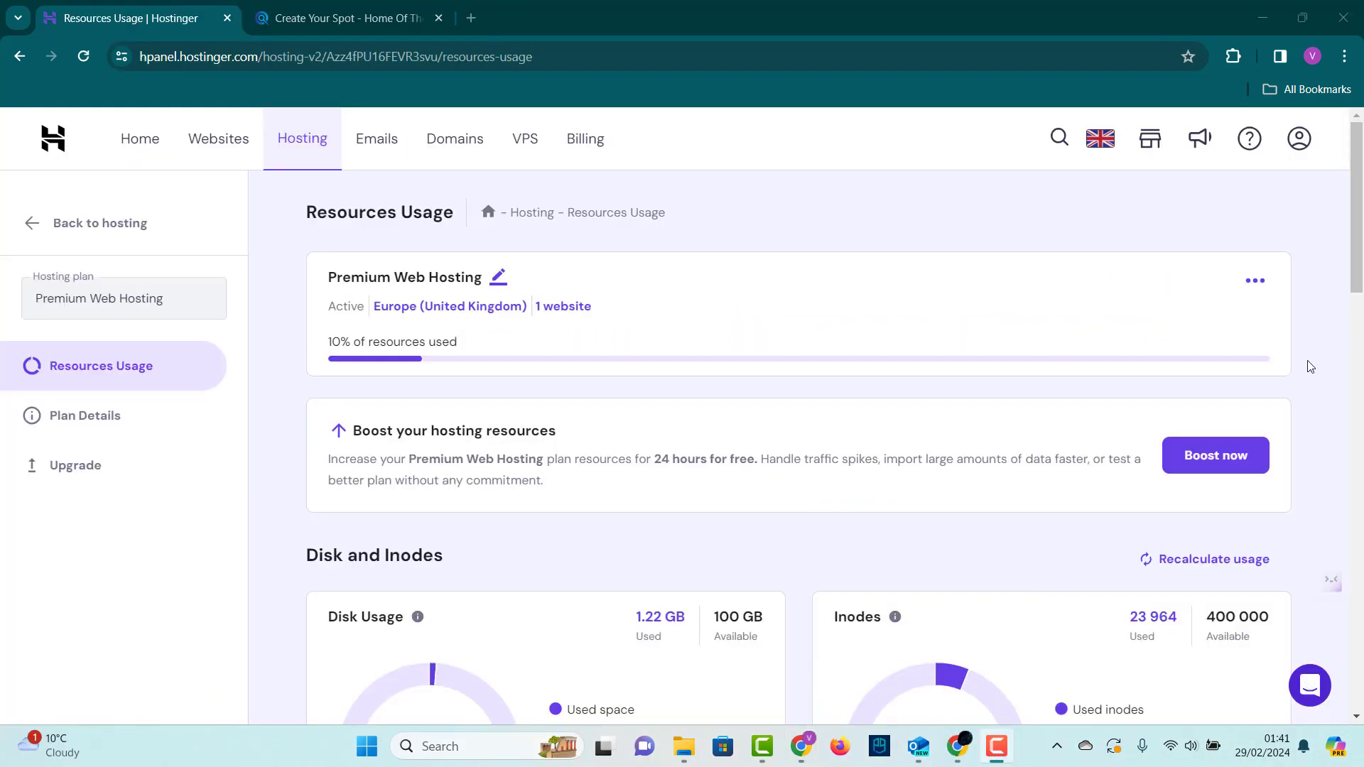
# Step: Open the Hostinger link given in the description of the Web Hosting Migration video on YouTube
pyautogui.moveTo(1356, 184); pyautogui.dragTo(1340, 140)
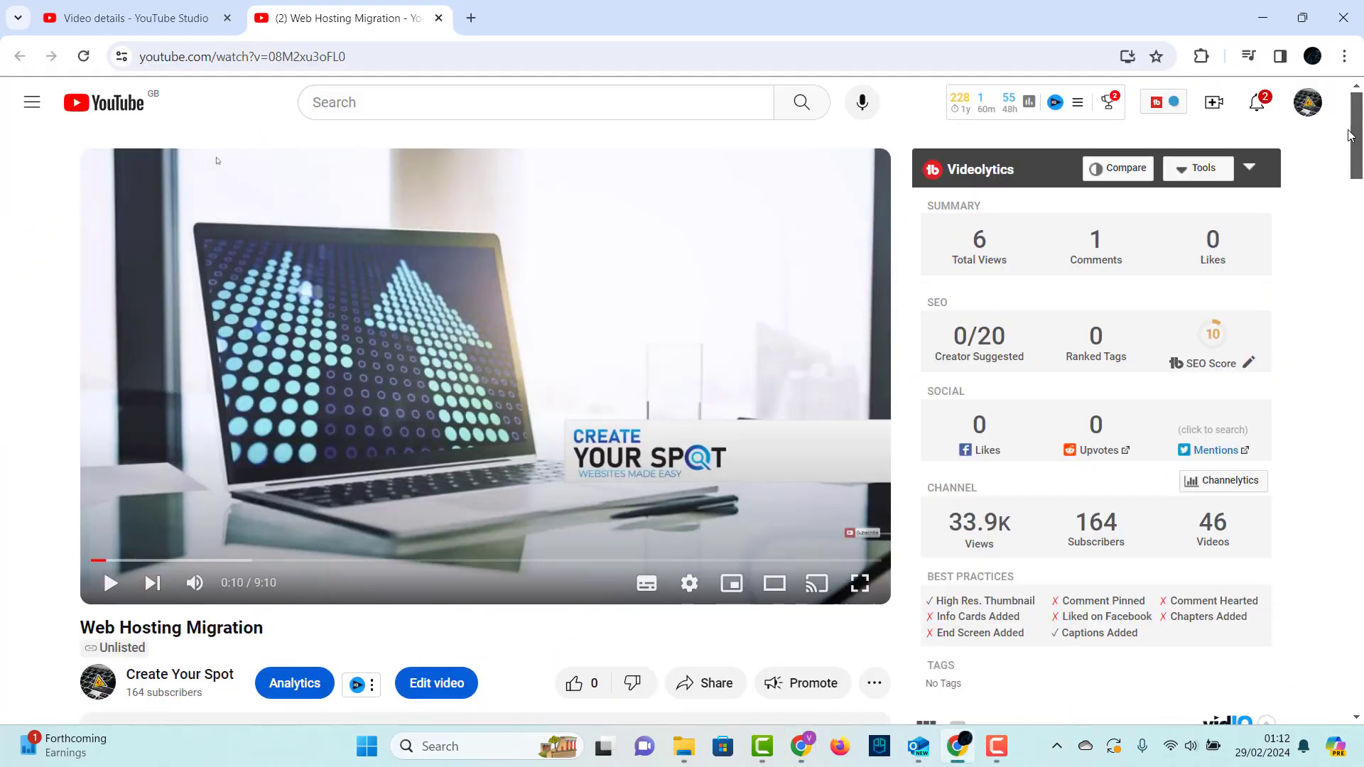
pyautogui.scroll(-8, 916, 214)
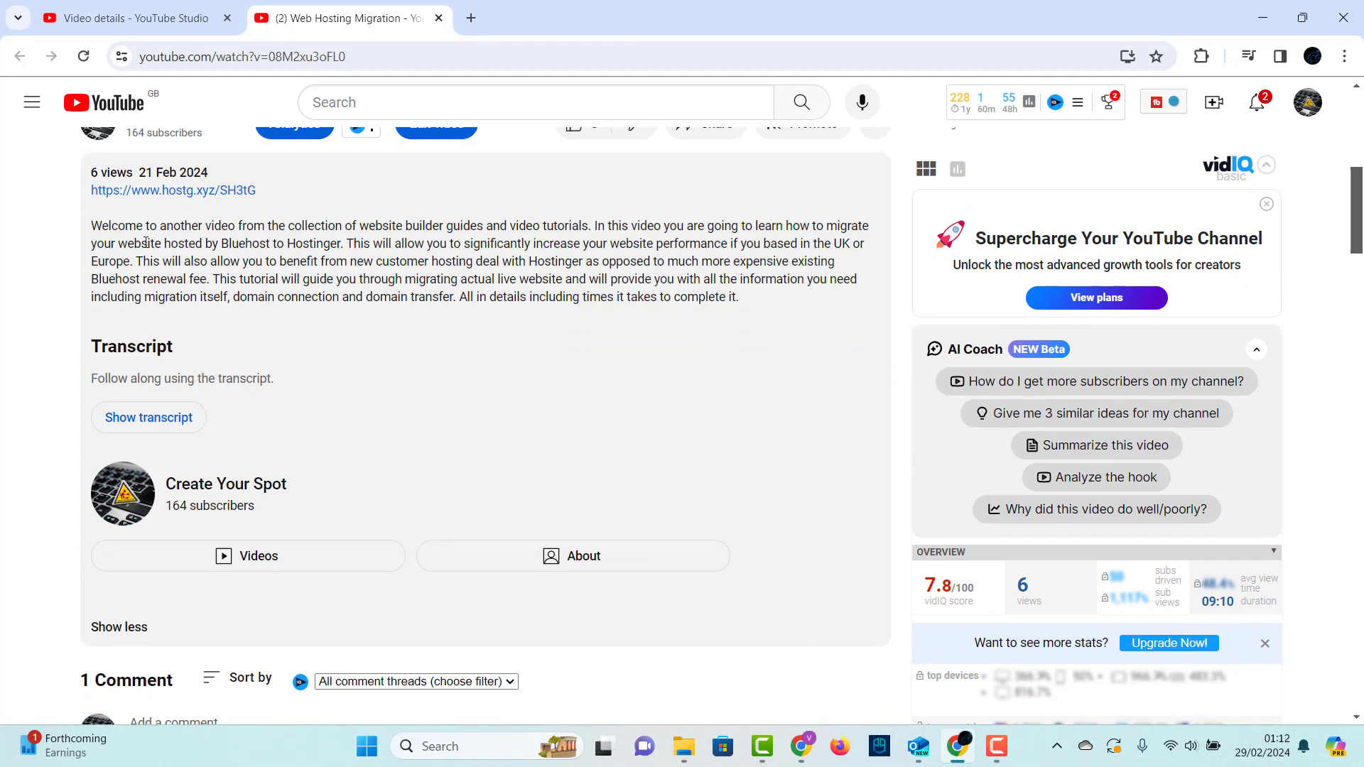
pyautogui.click(157, 190)
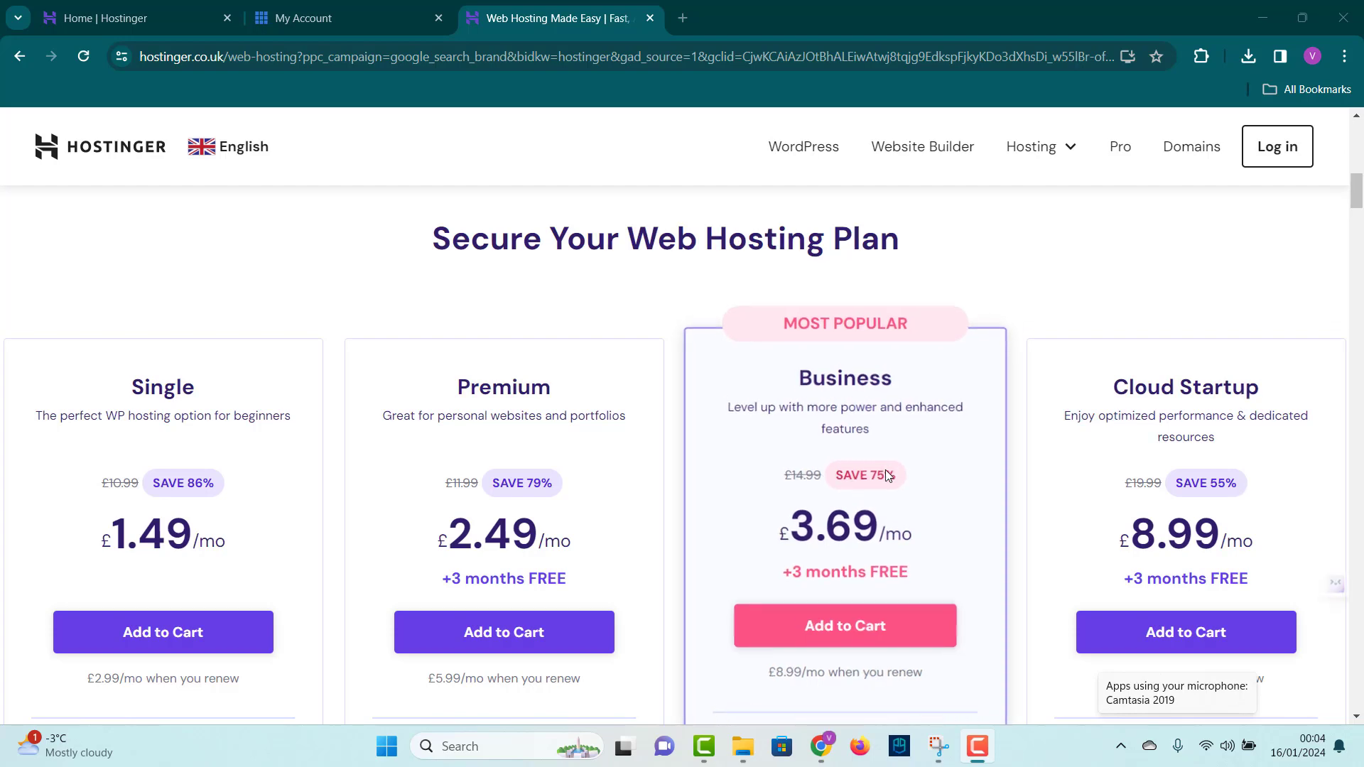
# Step: Add the Premium web hosting plan to the cart and choose the 24-month period
pyautogui.click(495, 620)
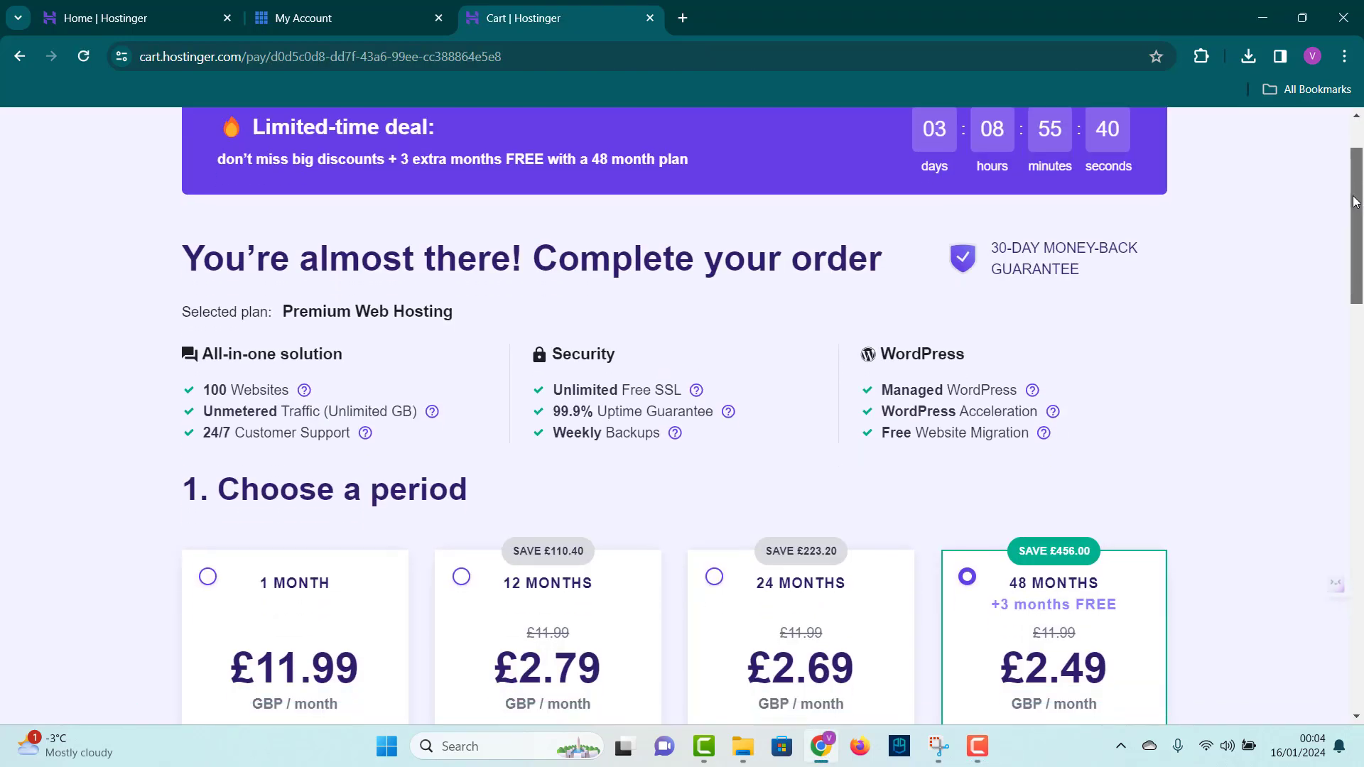
pyautogui.moveTo(1353, 201)
pyautogui.mouseDown()
pyautogui.moveTo(1353, 260)
pyautogui.moveTo(1352, 224)
pyautogui.mouseUp()
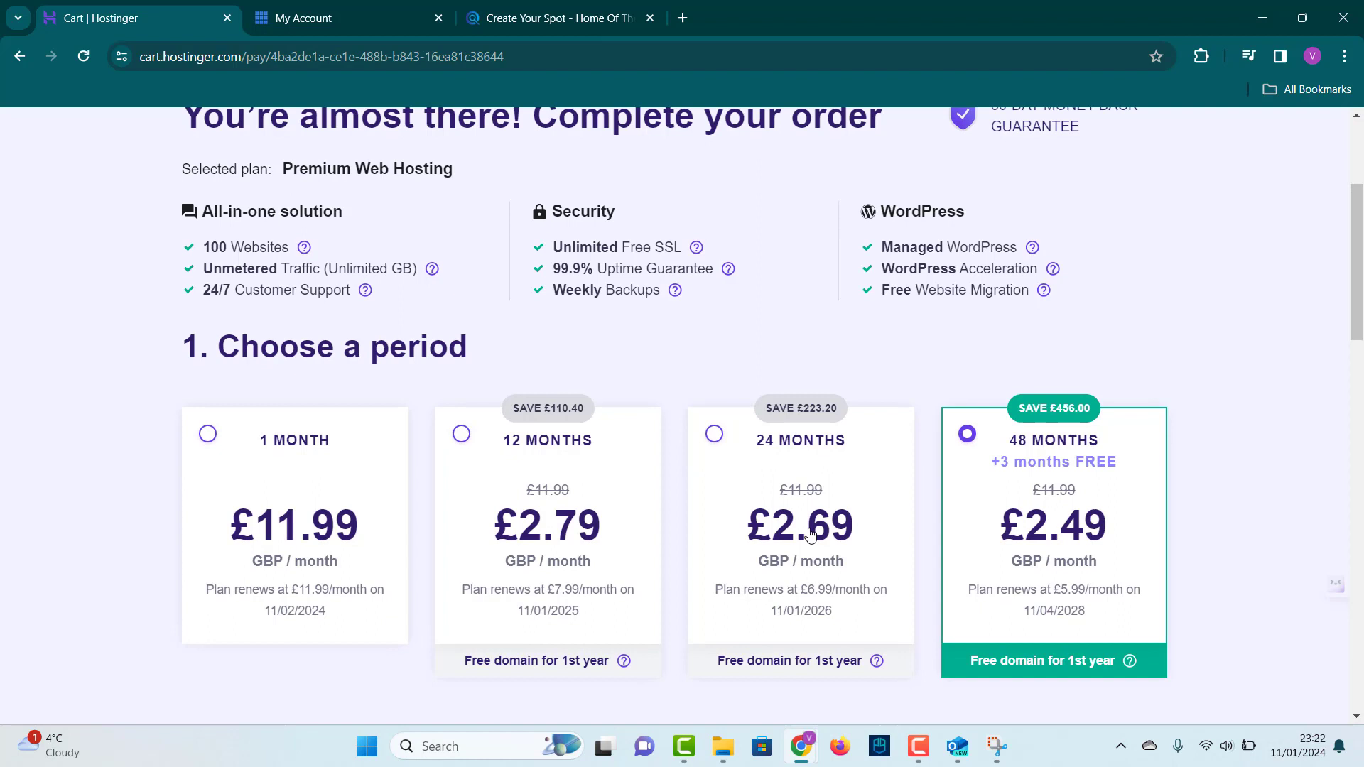
pyautogui.click(810, 535)
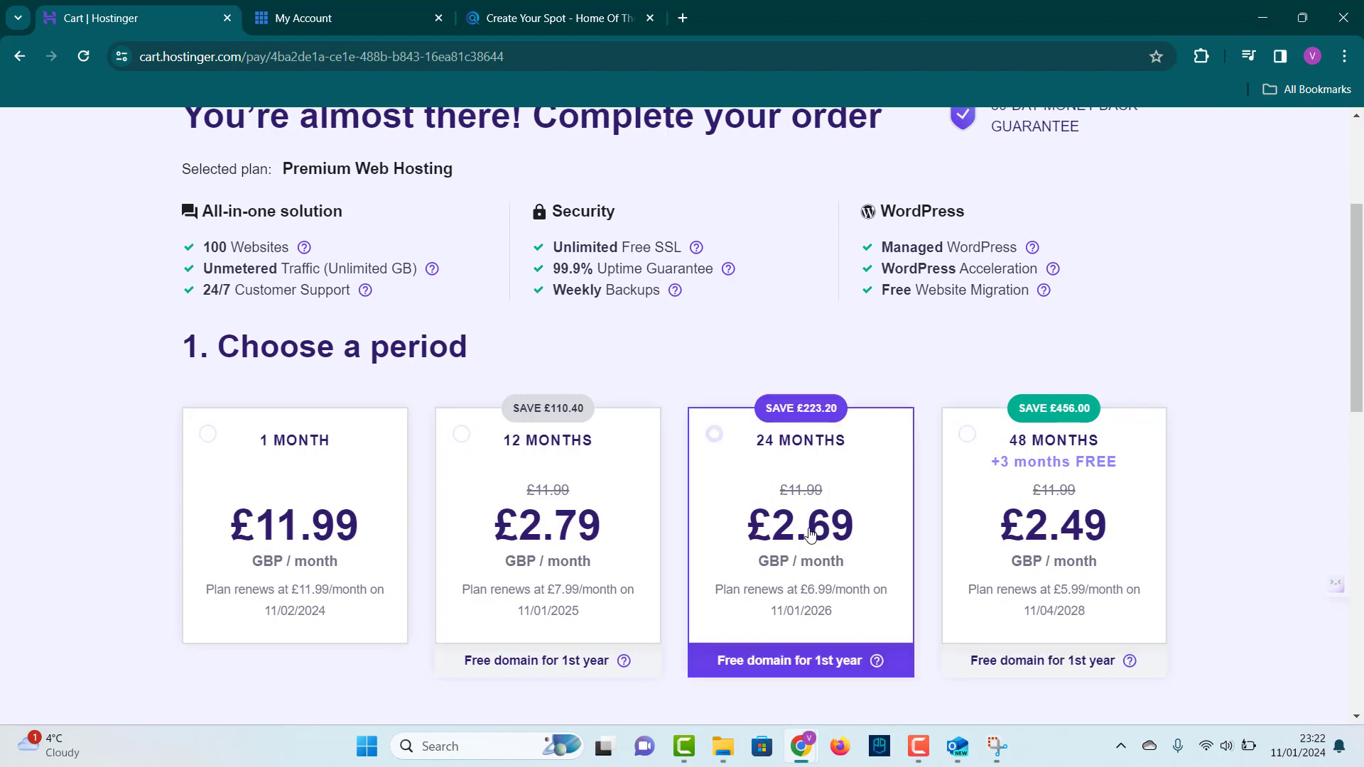
# Step: Create the Hostinger account by signing in with the existing Google account and approving access
pyautogui.scroll(-4, 1356, 365)
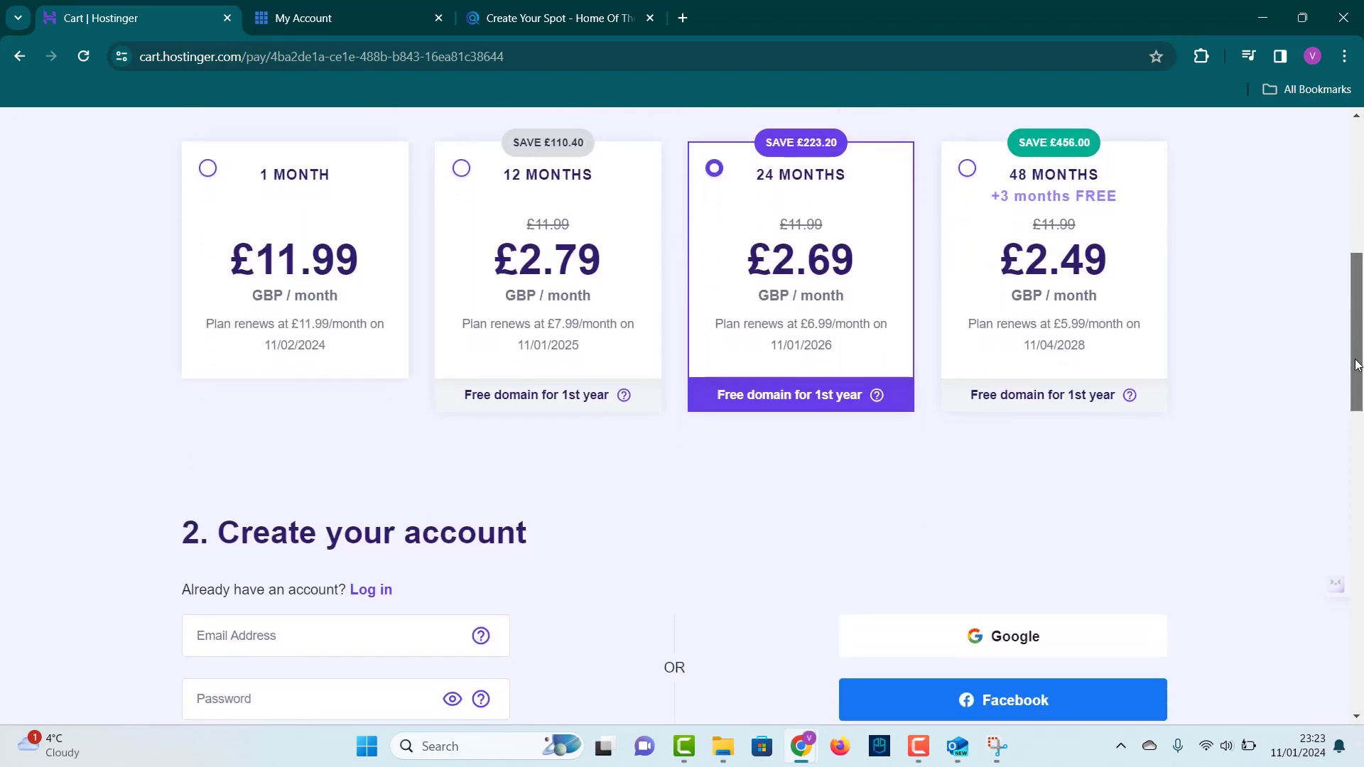
pyautogui.scroll(-2, 1356, 365)
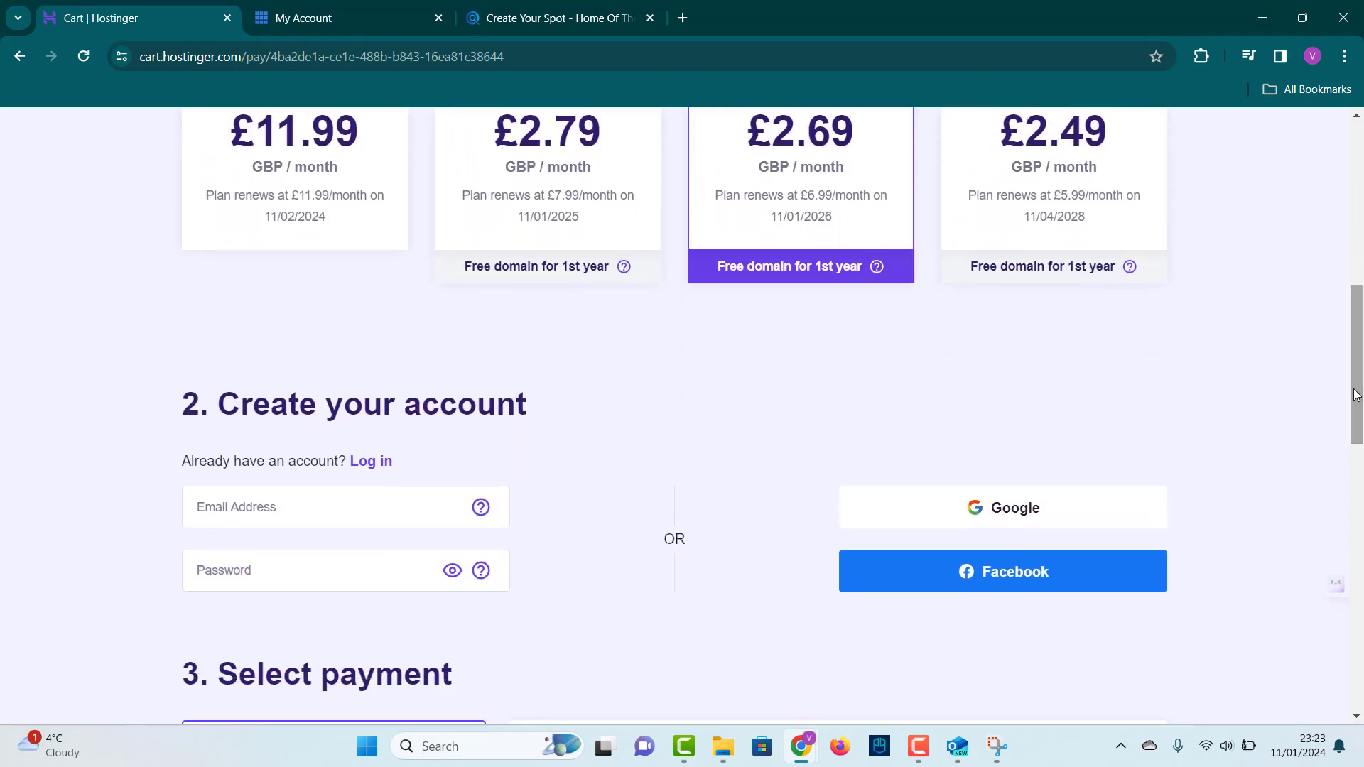
pyautogui.click(1010, 518)
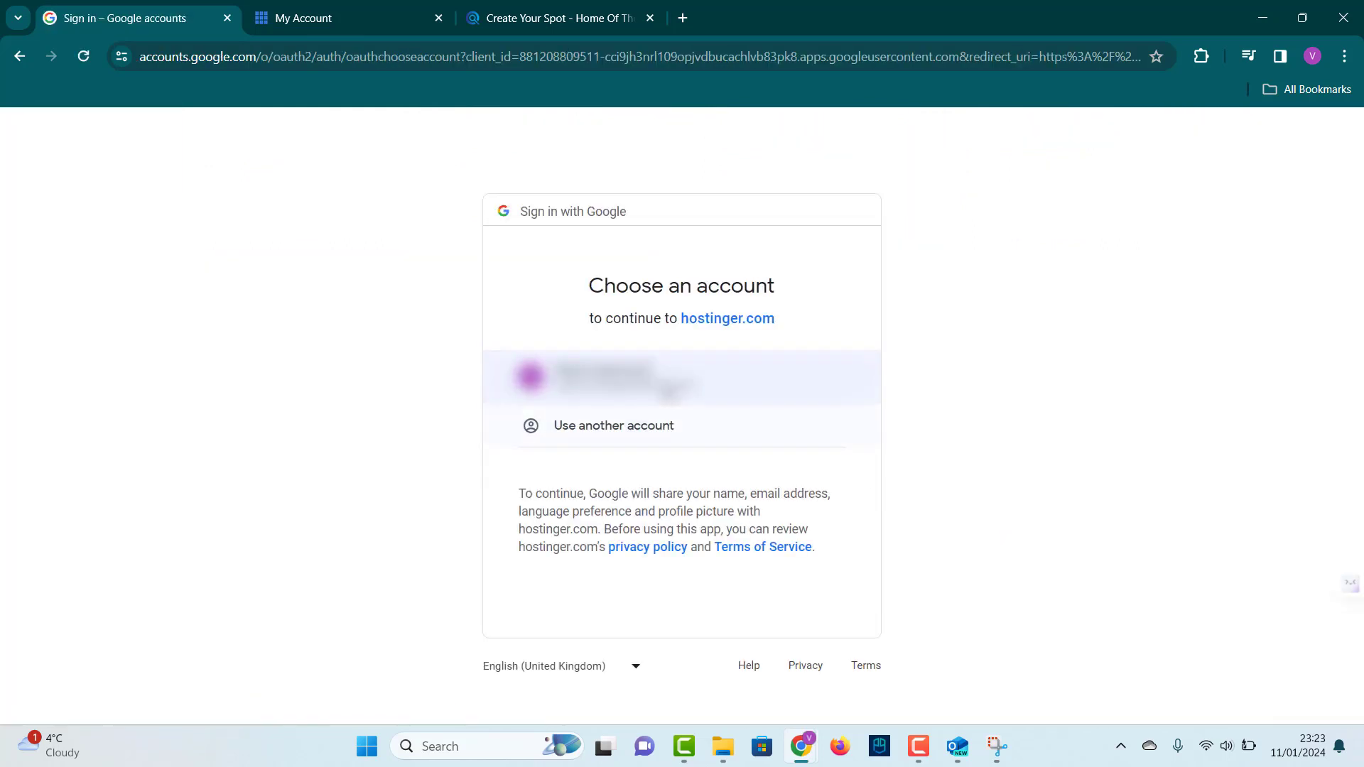
pyautogui.click(651, 385)
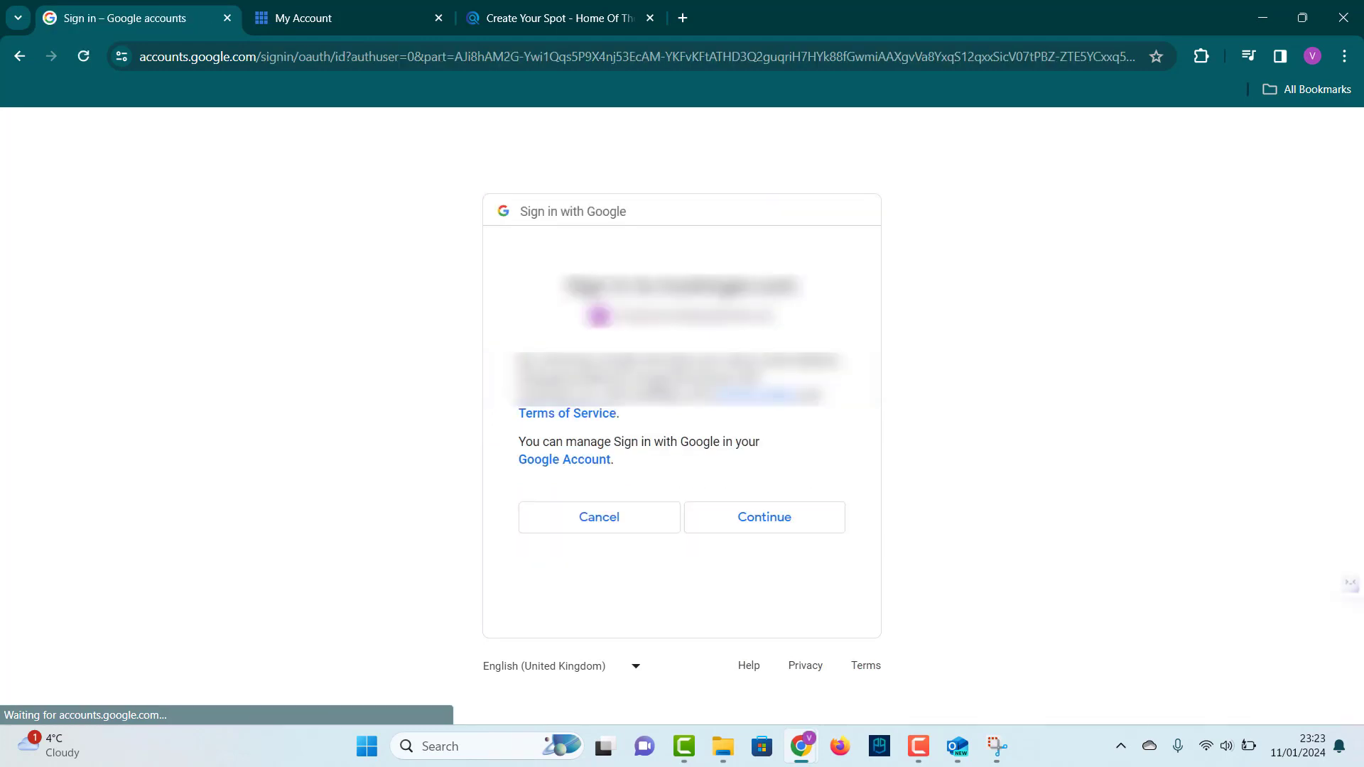
pyautogui.click(728, 525)
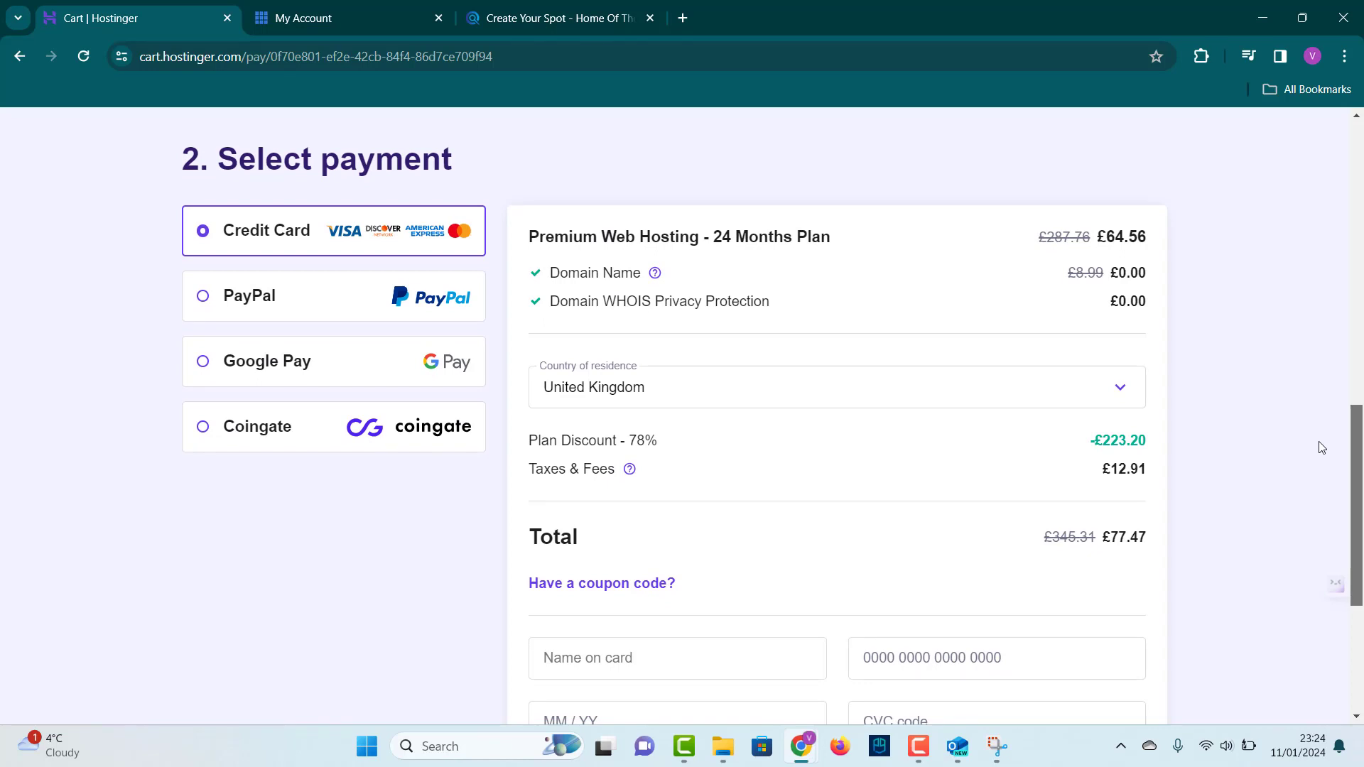
# Step: Select PayPal as the payment method and submit the secure payment for the hosting order
pyautogui.click(245, 302)
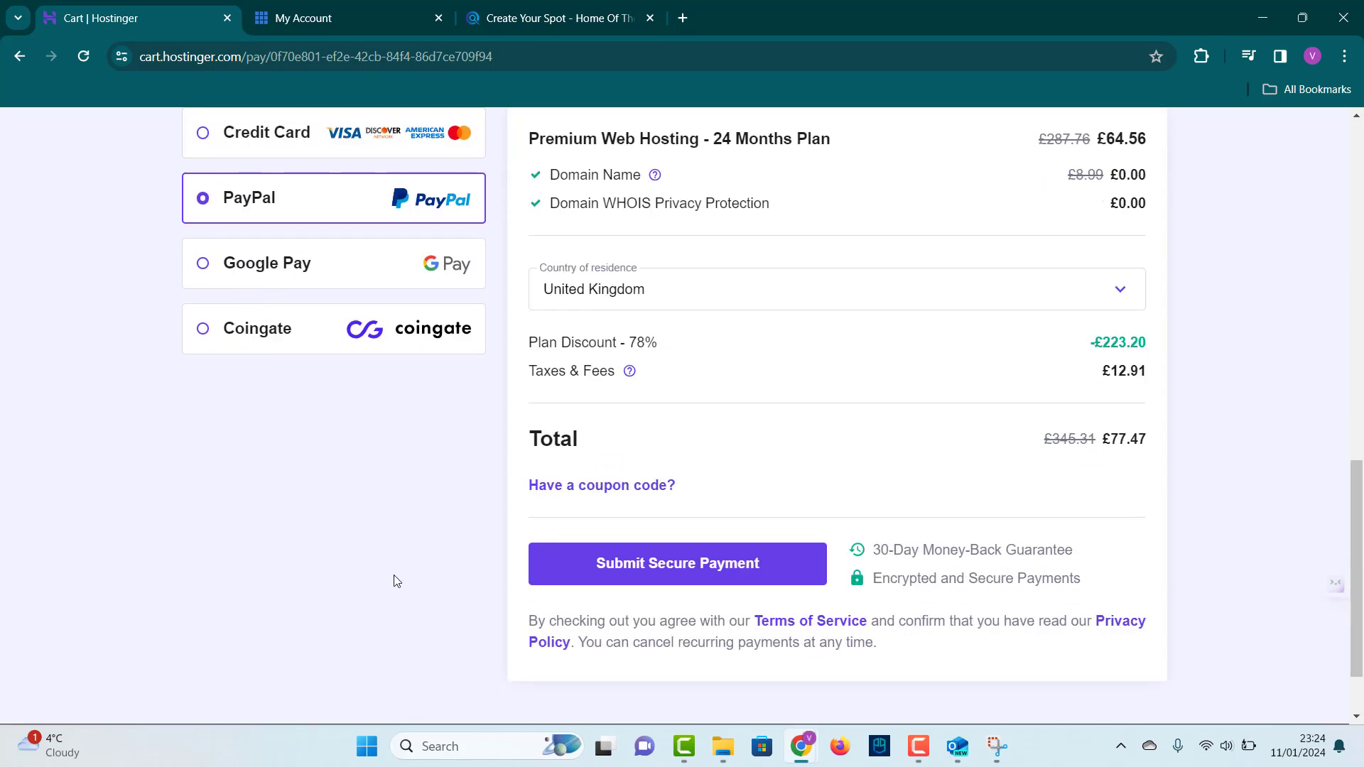
pyautogui.click(701, 570)
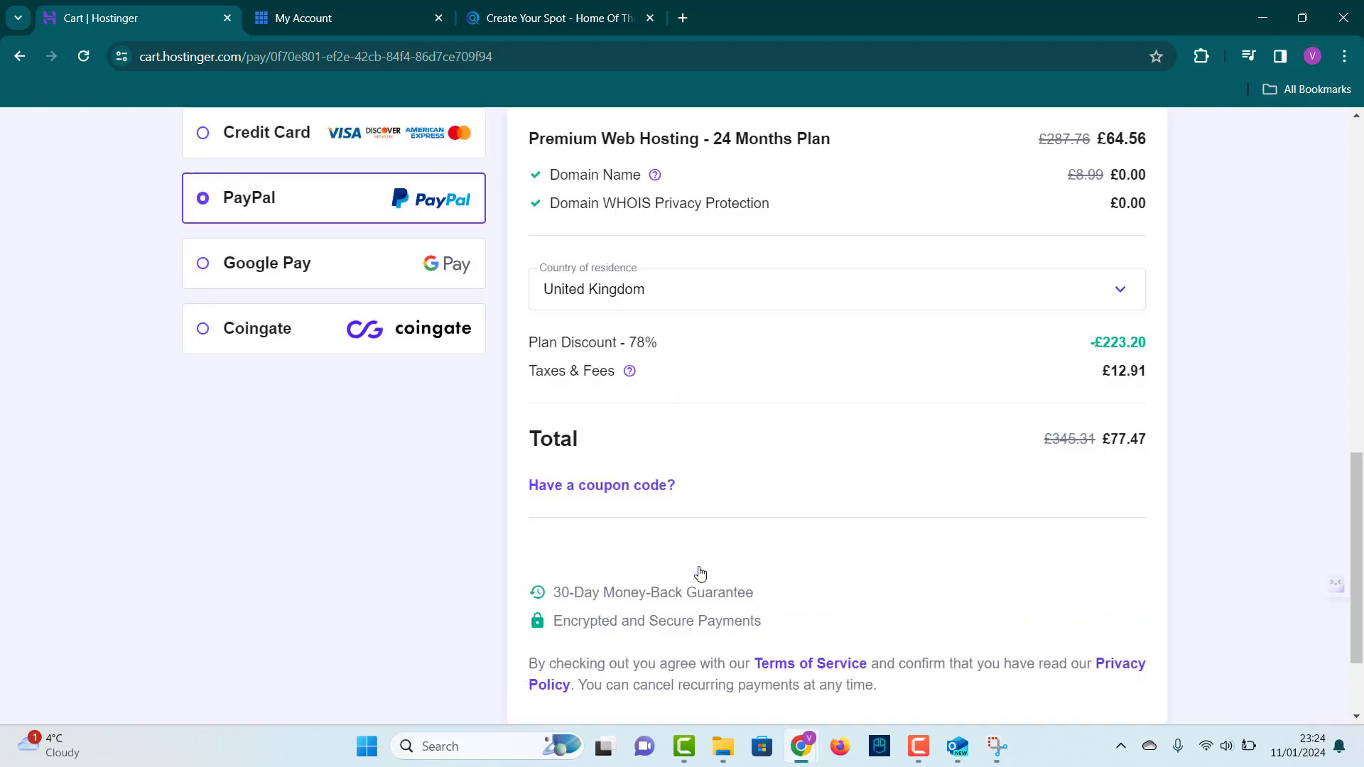
pyautogui.click(671, 561)
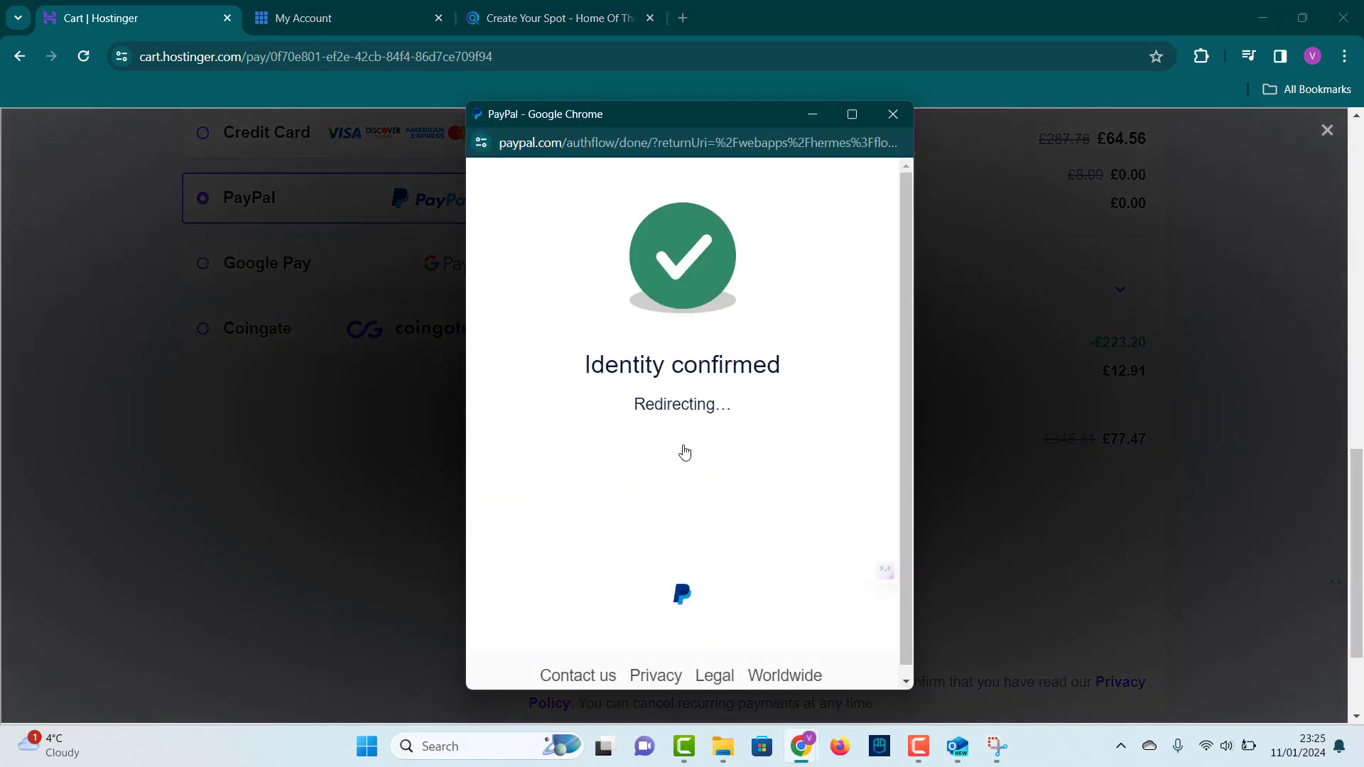
pyautogui.click(687, 660)
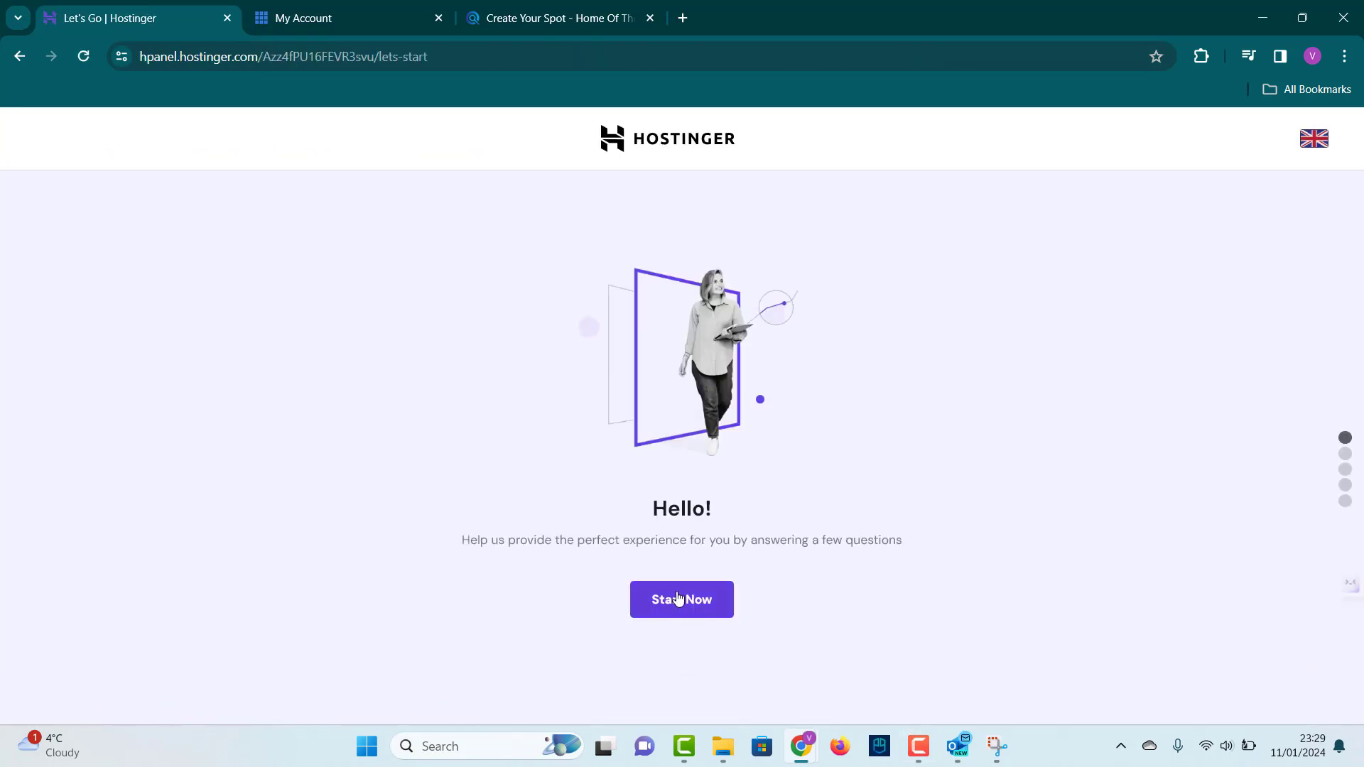
# Step: Skip the onboarding survey and choose to migrate the website using the Transfer Website option
pyautogui.click(680, 600)
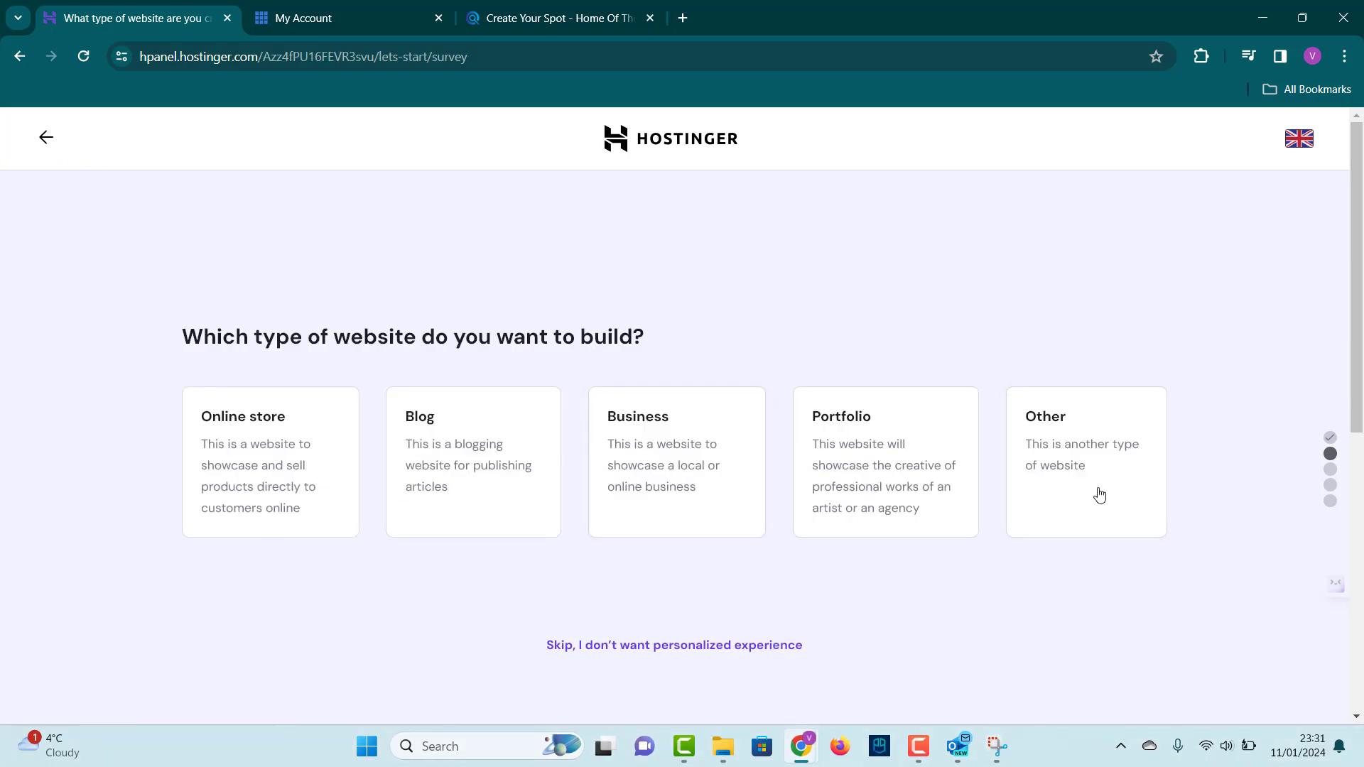
pyautogui.click(697, 646)
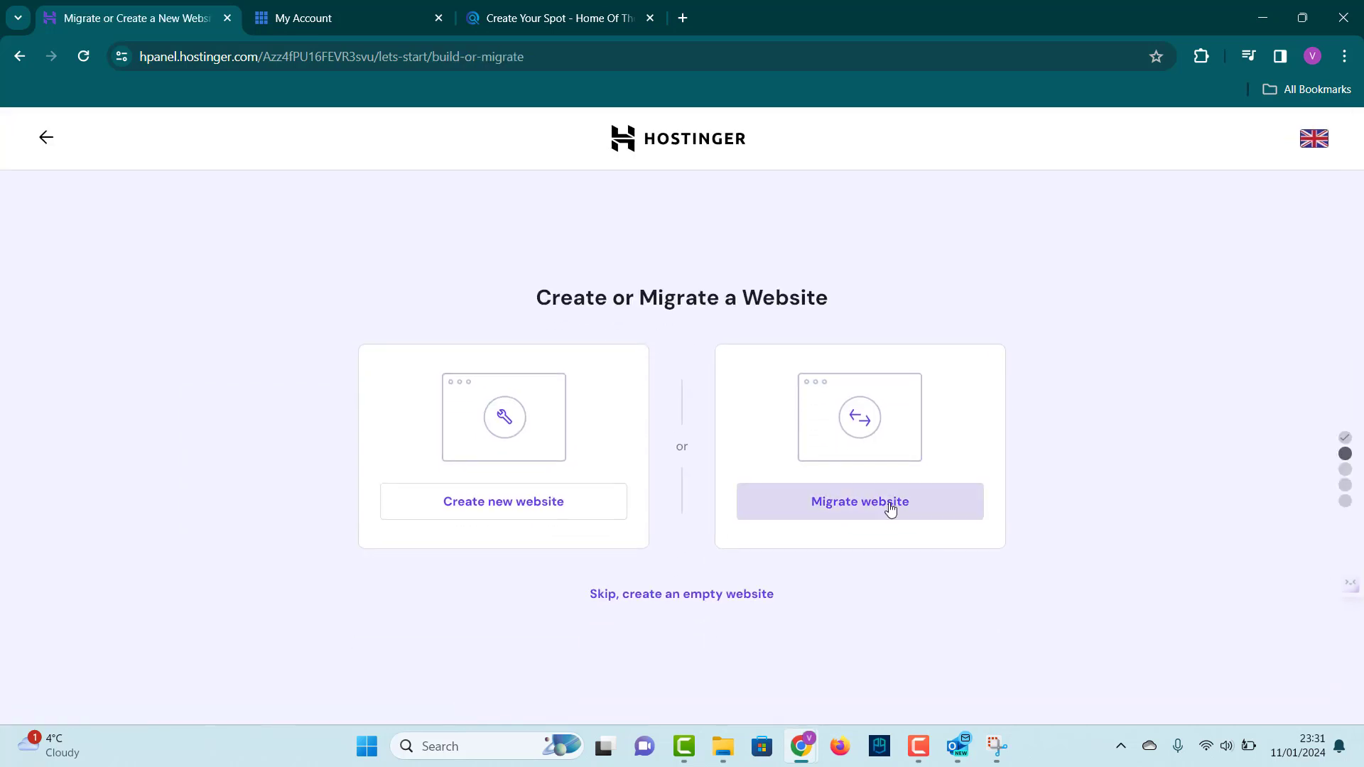
pyautogui.click(891, 510)
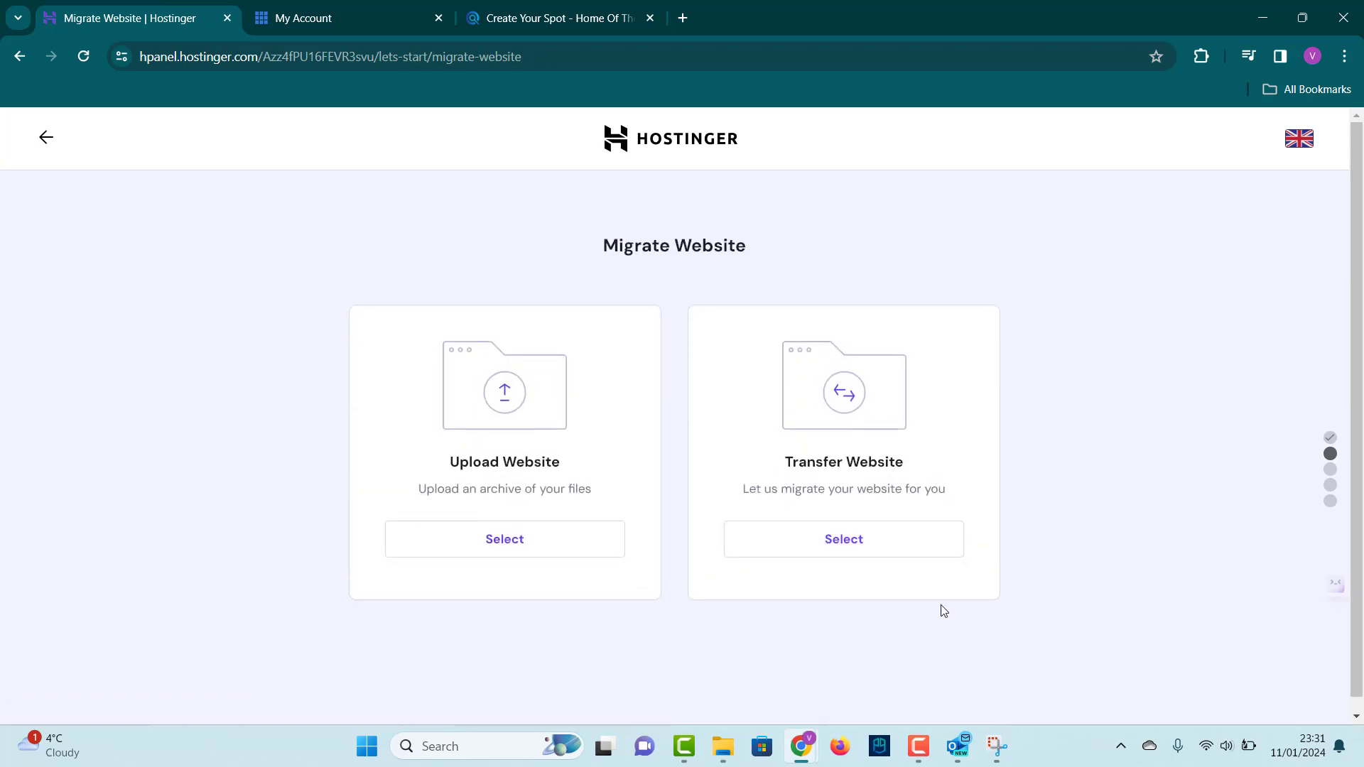
pyautogui.click(850, 541)
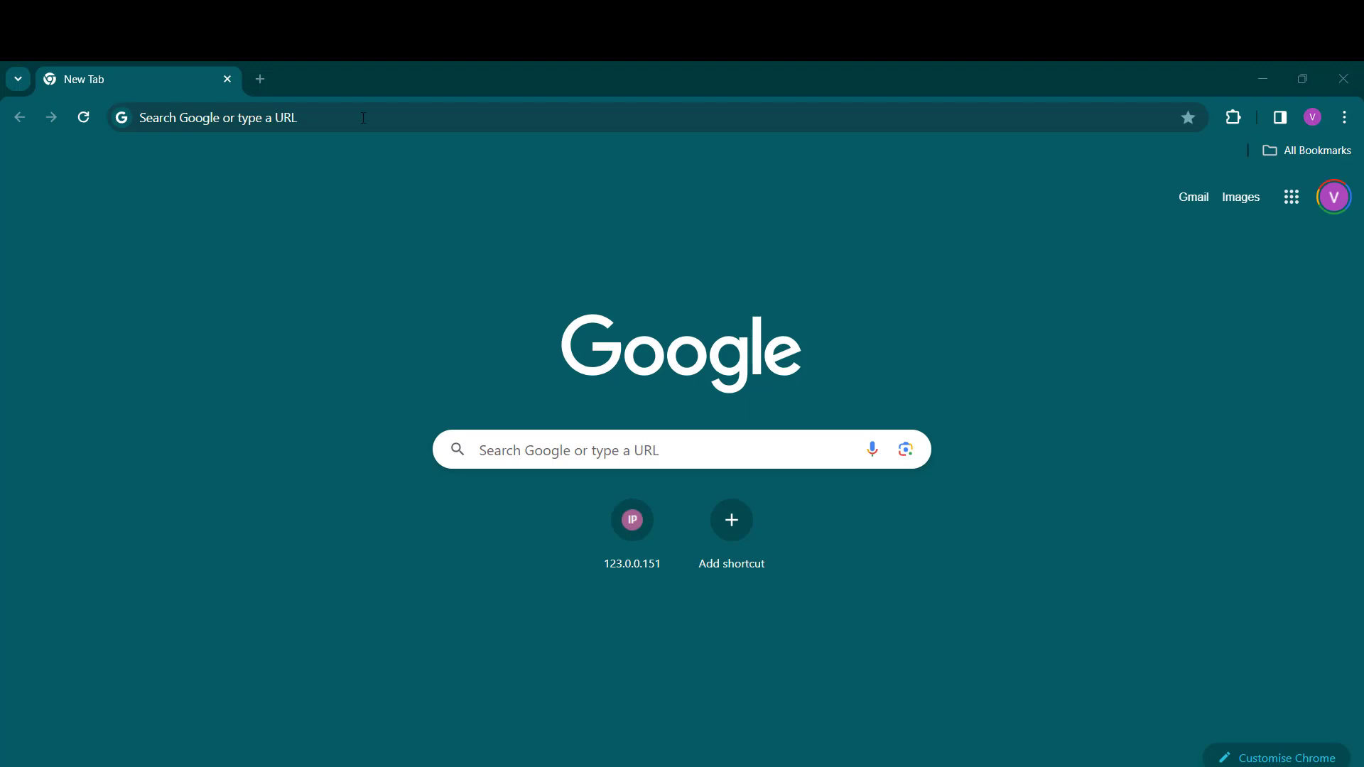
# Step: Open the WordPress login page at createyourspot.com/wp-admin
pyautogui.click(363, 117)
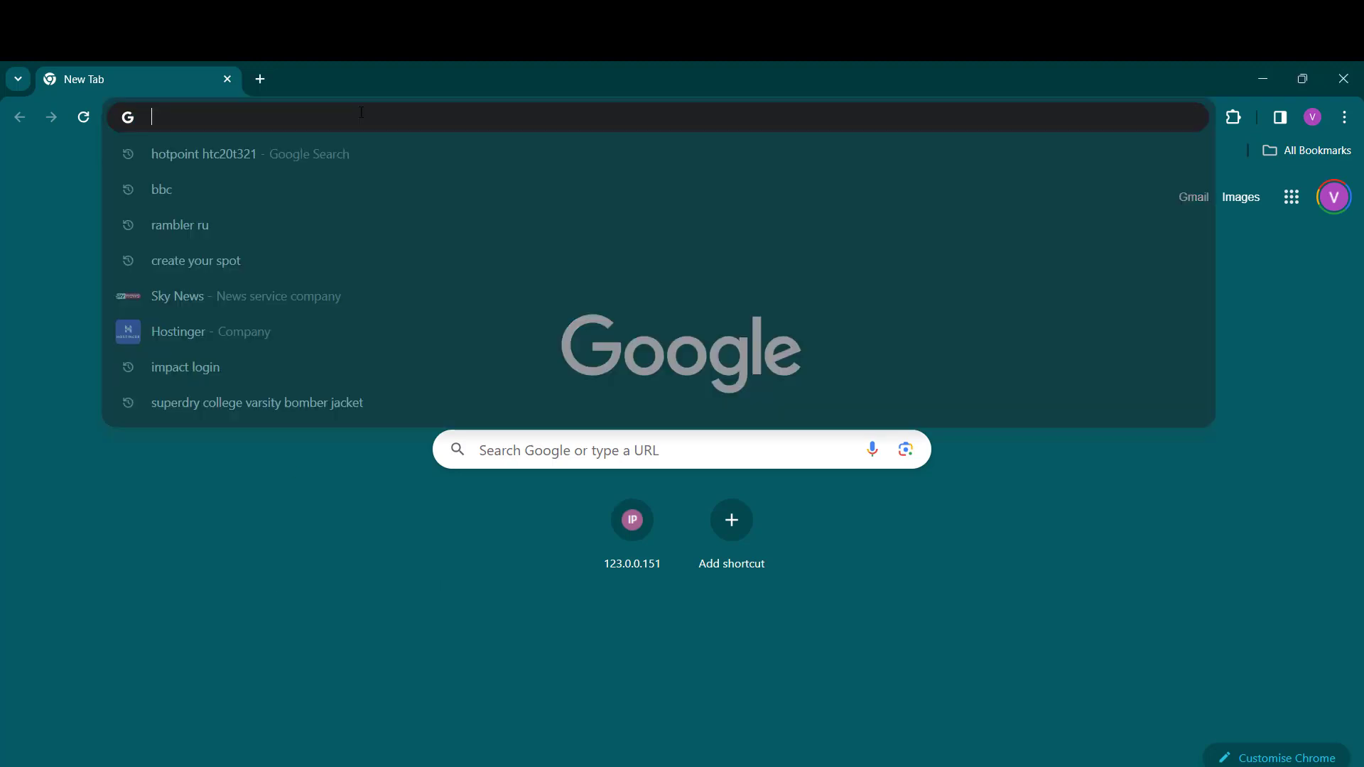
pyautogui.write('x')
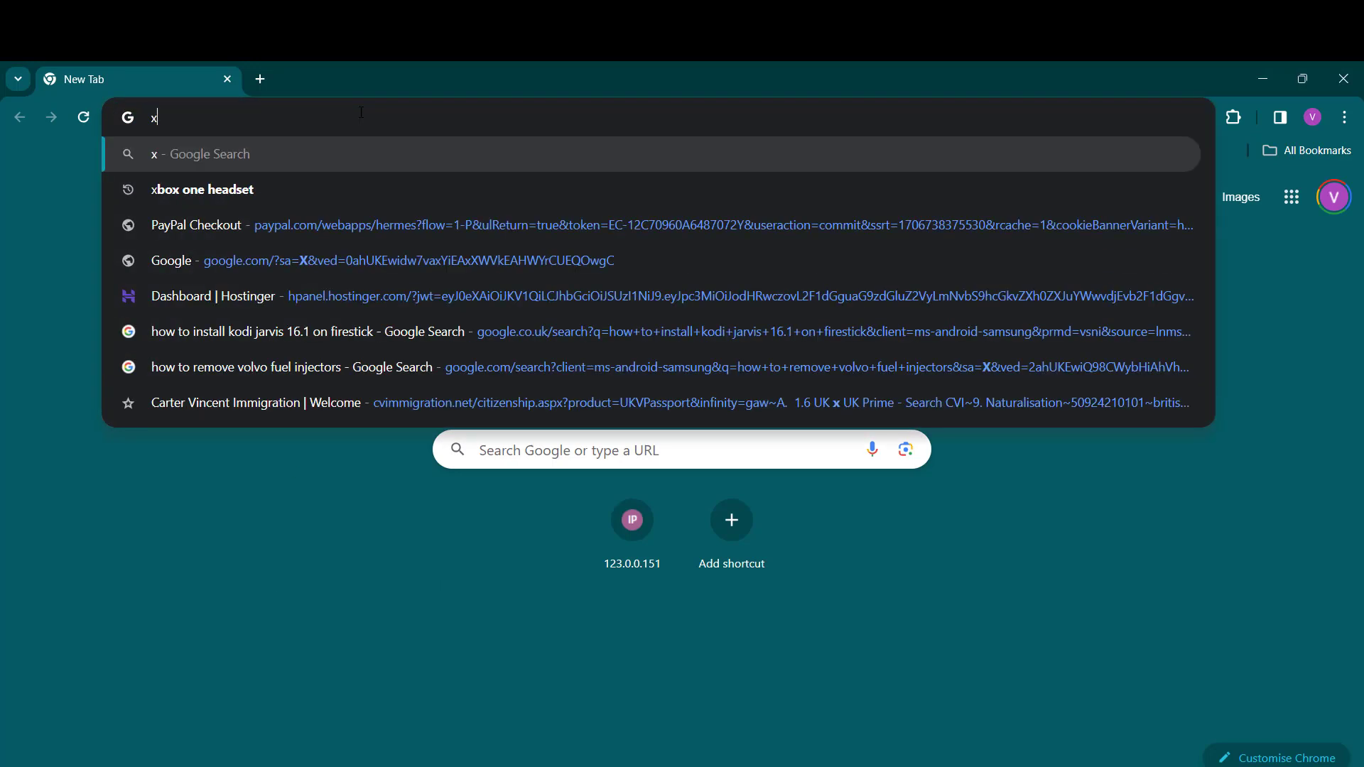
pyautogui.press('BackSpace')
pyautogui.write('cre')
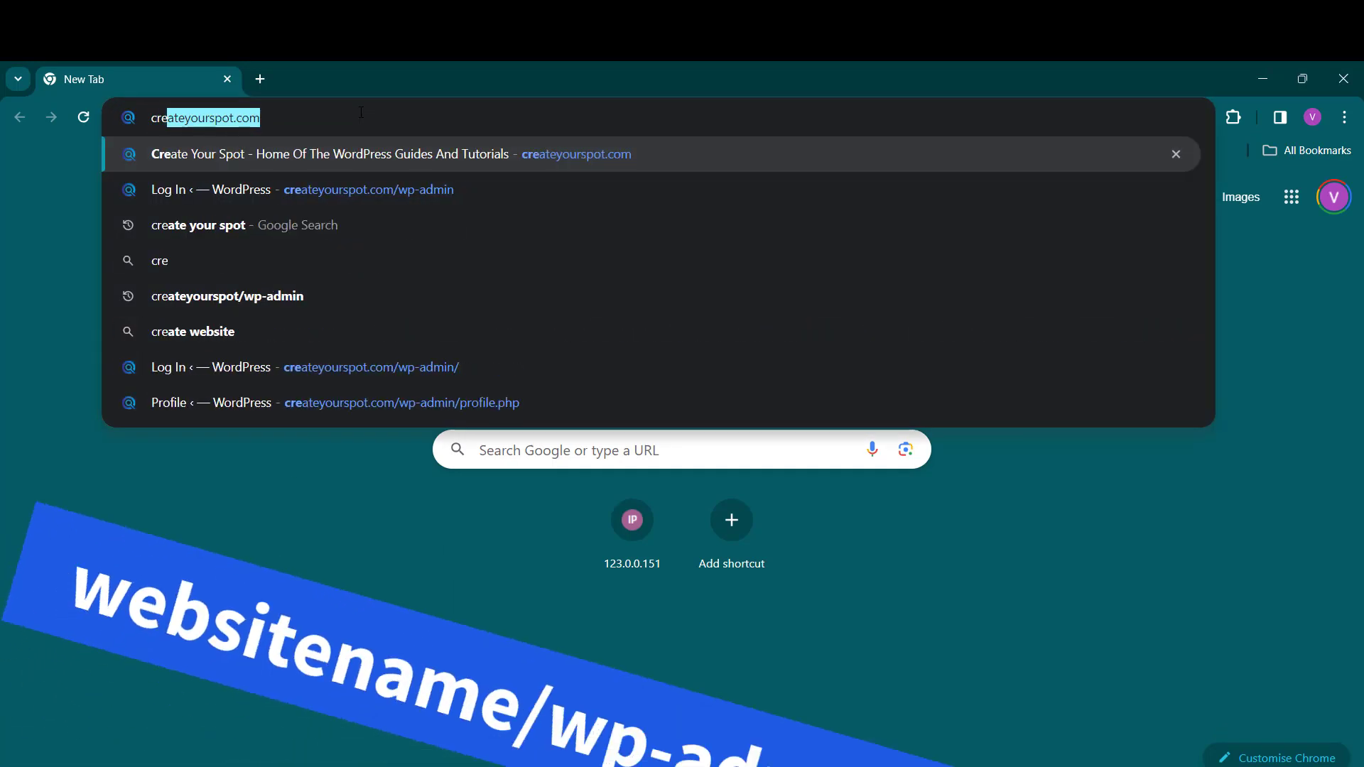
pyautogui.write('at')
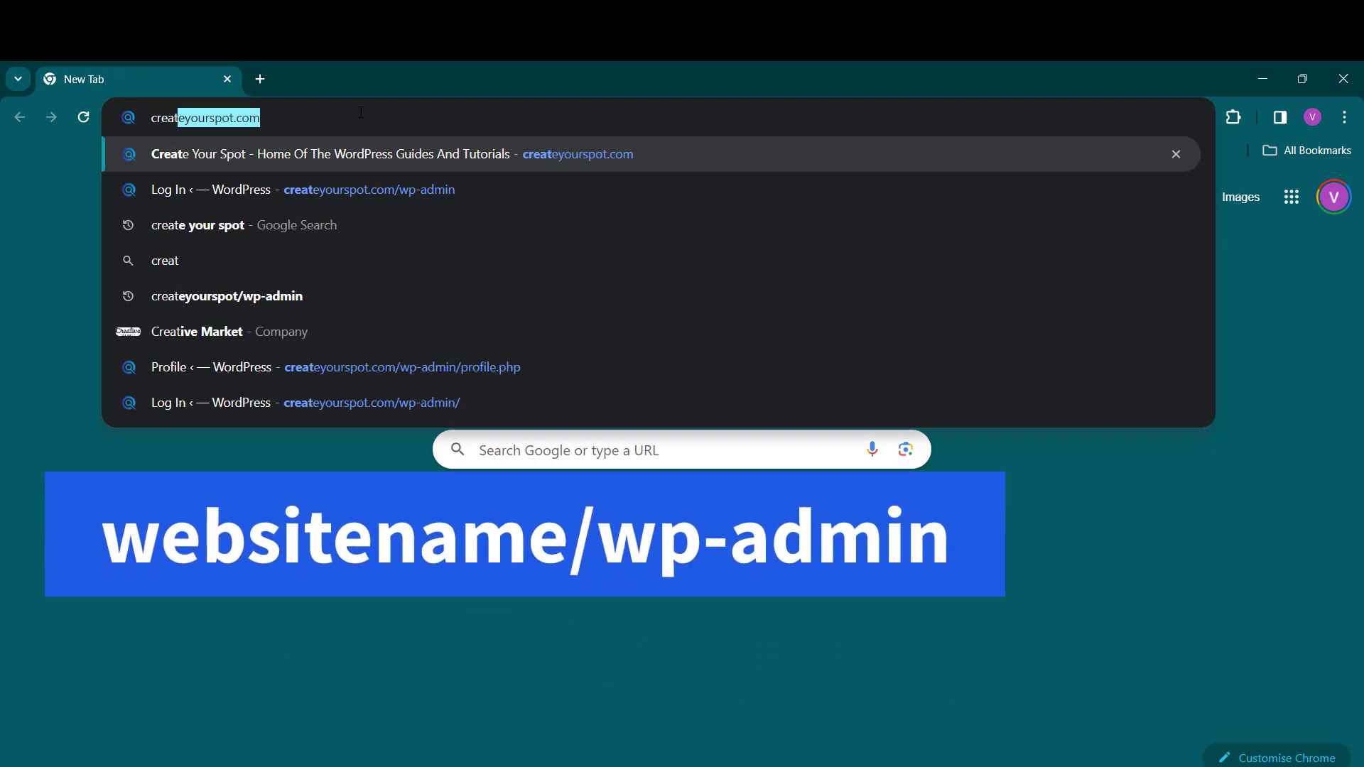
pyautogui.write('eyour')
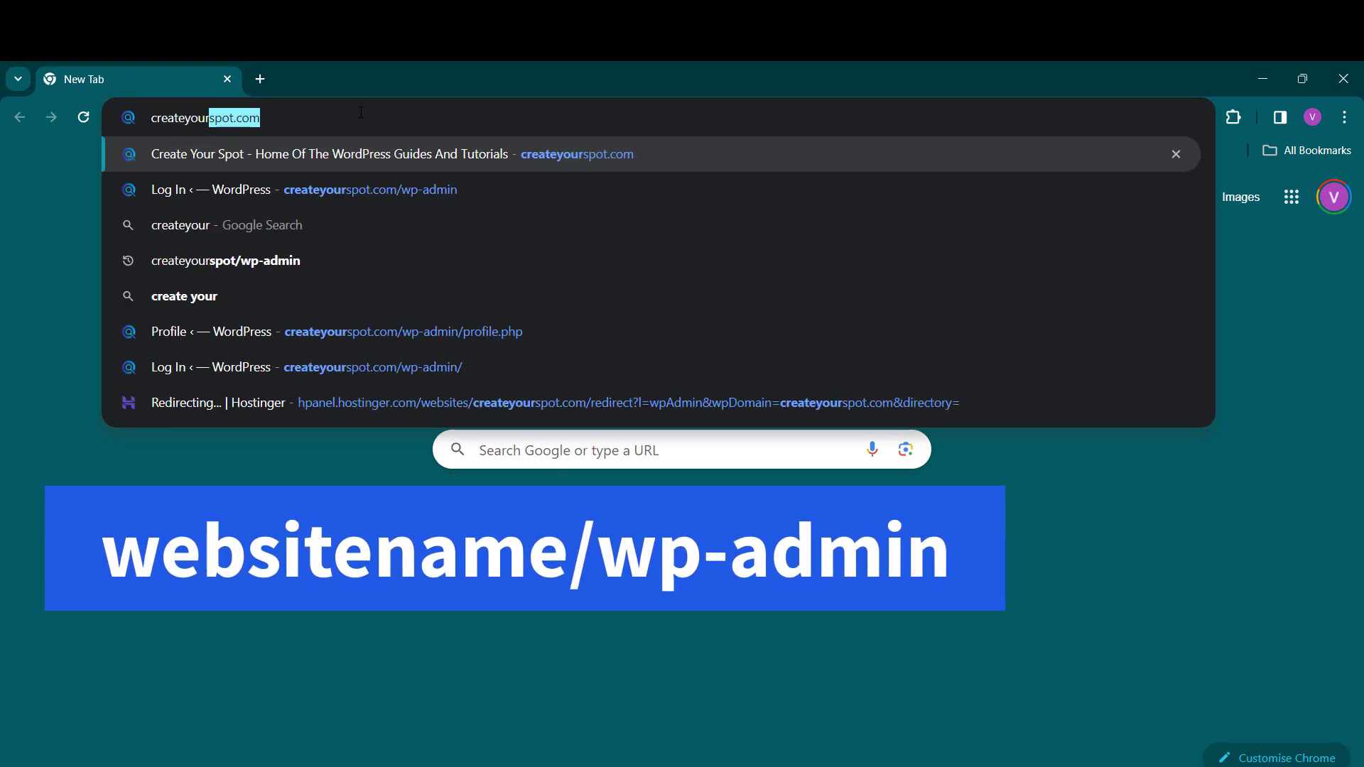
pyautogui.write('spot')
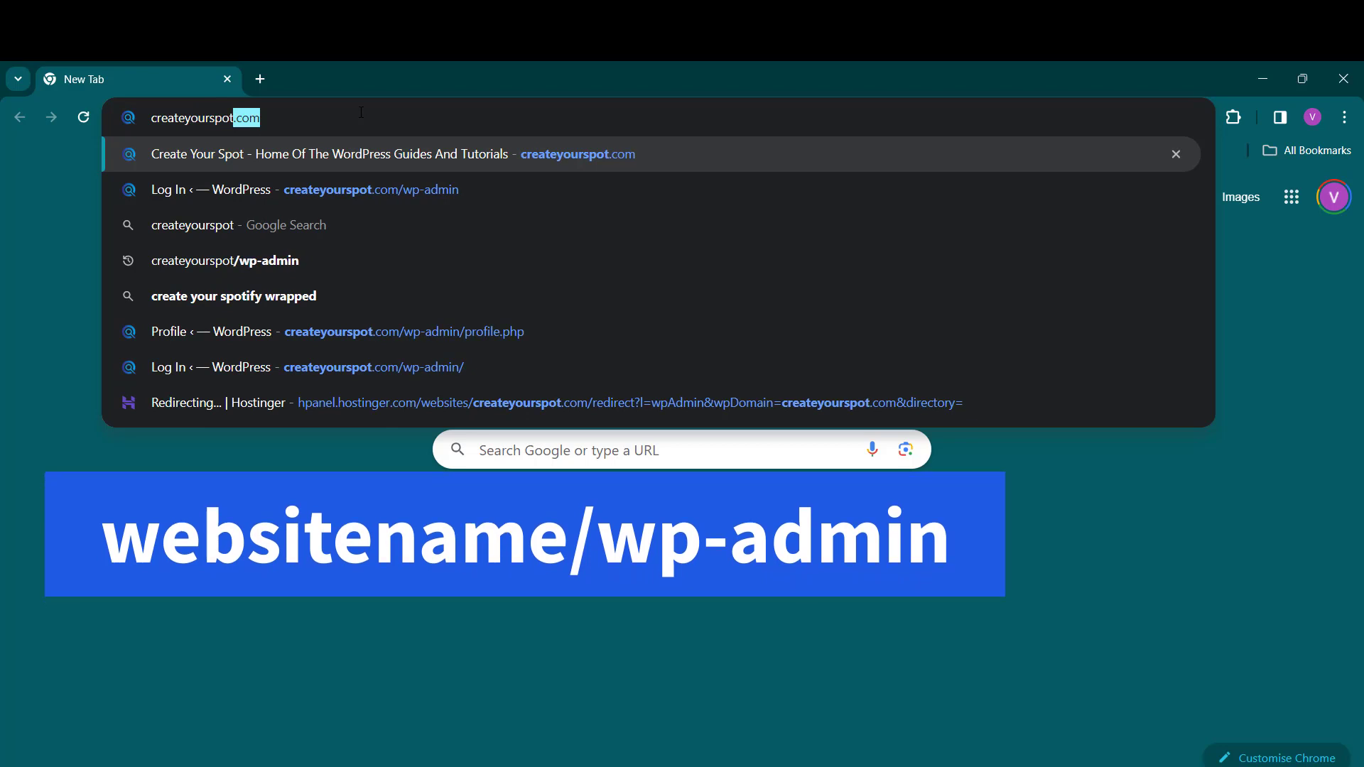
pyautogui.write('.com')
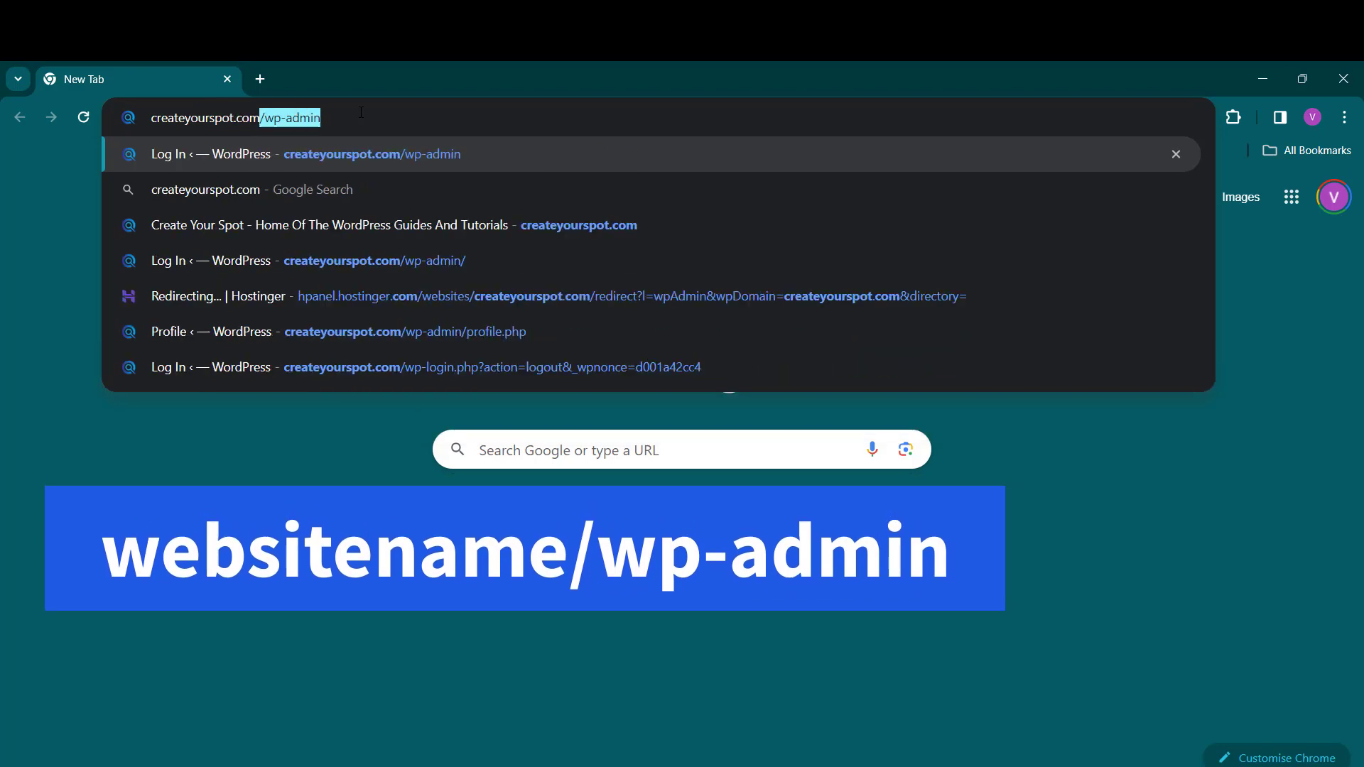
pyautogui.write('/w')
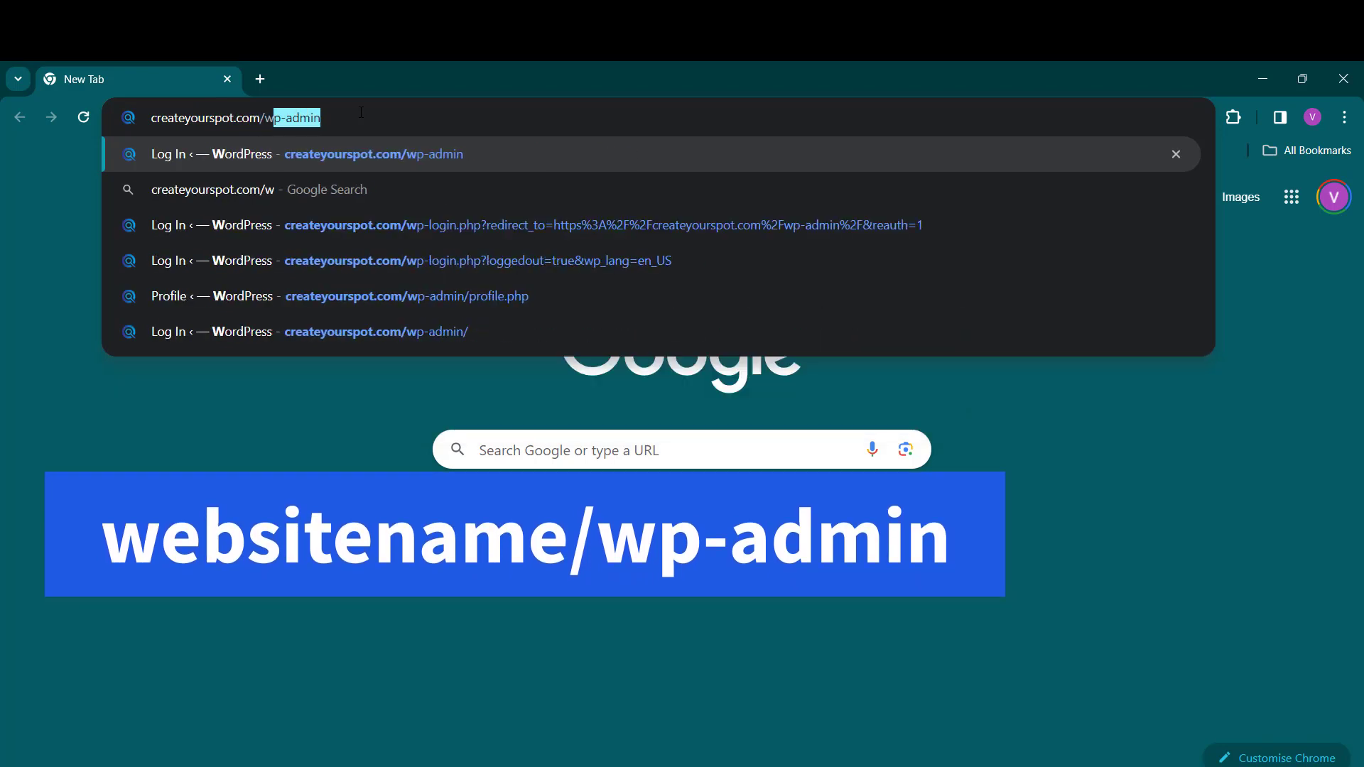
pyautogui.write('p-')
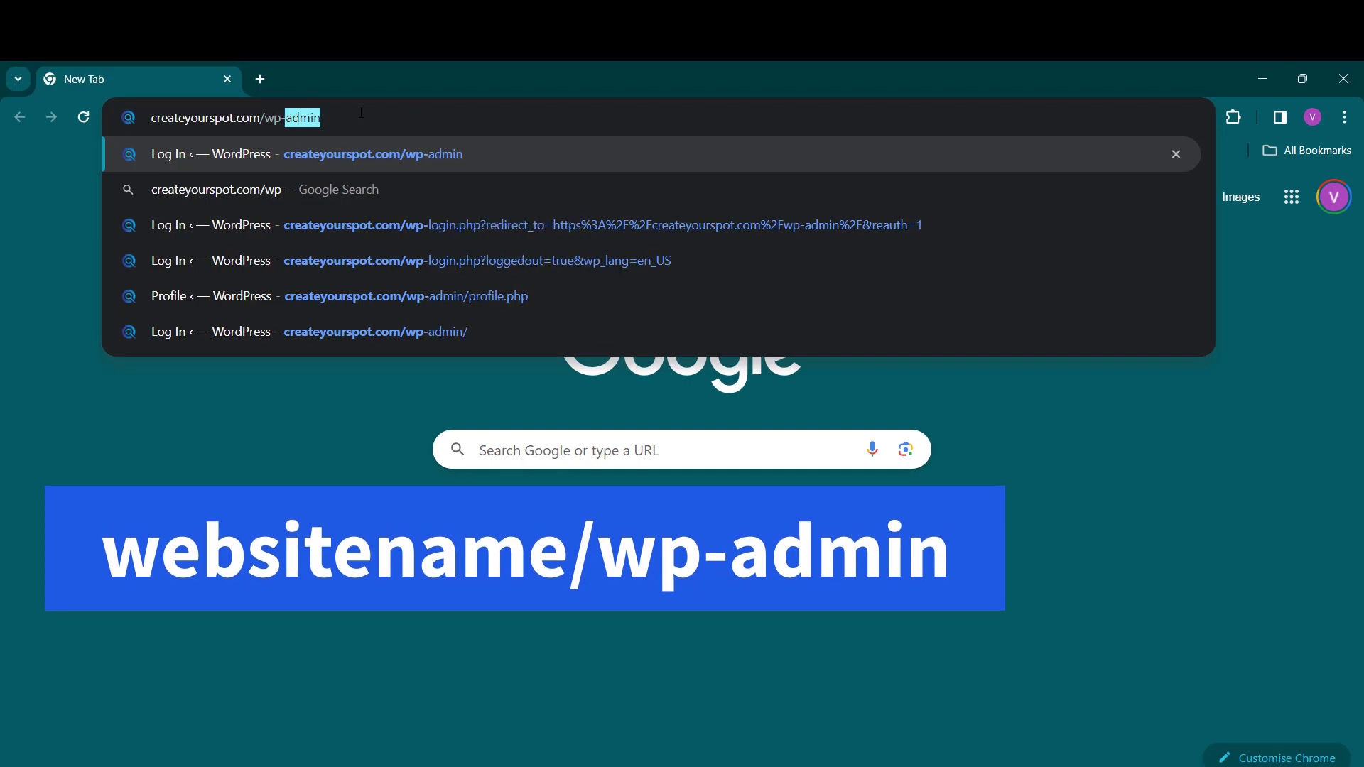
pyautogui.write('admi')
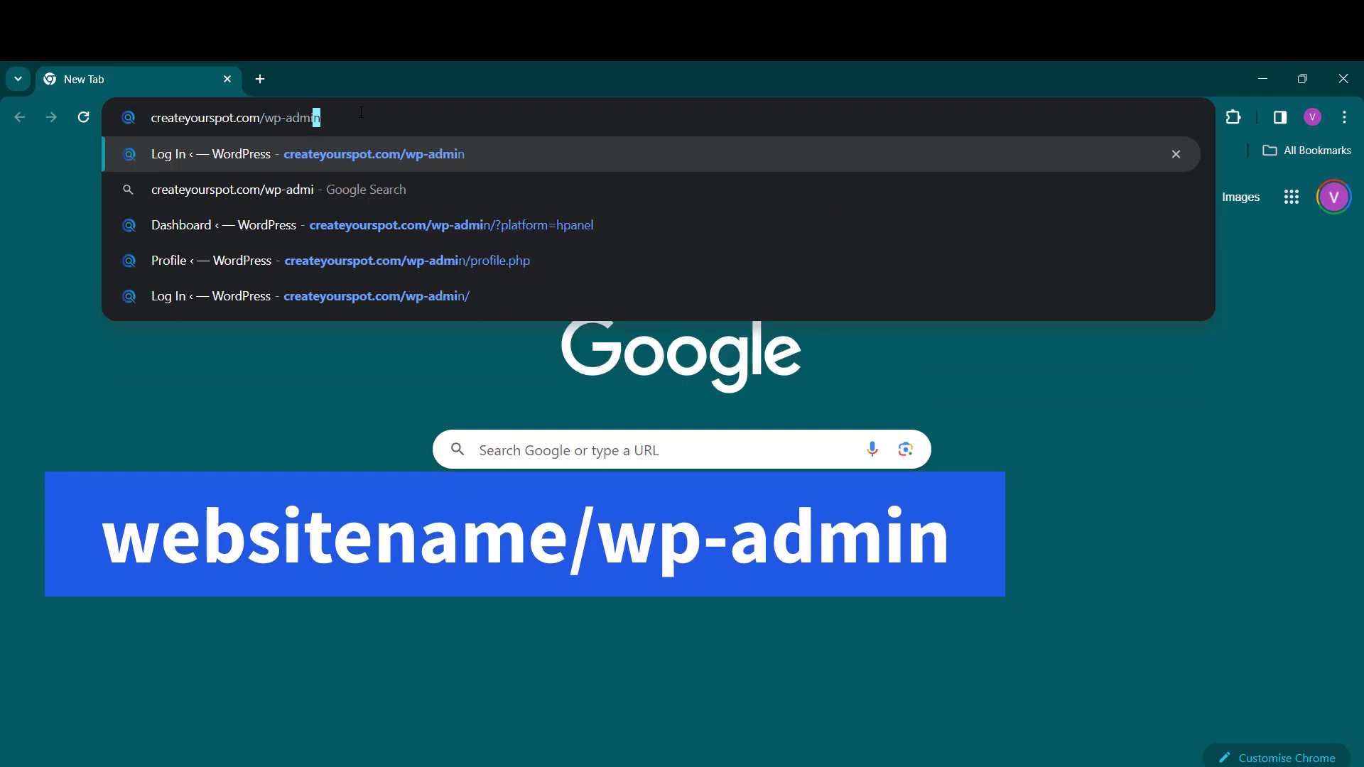
pyautogui.write('n')
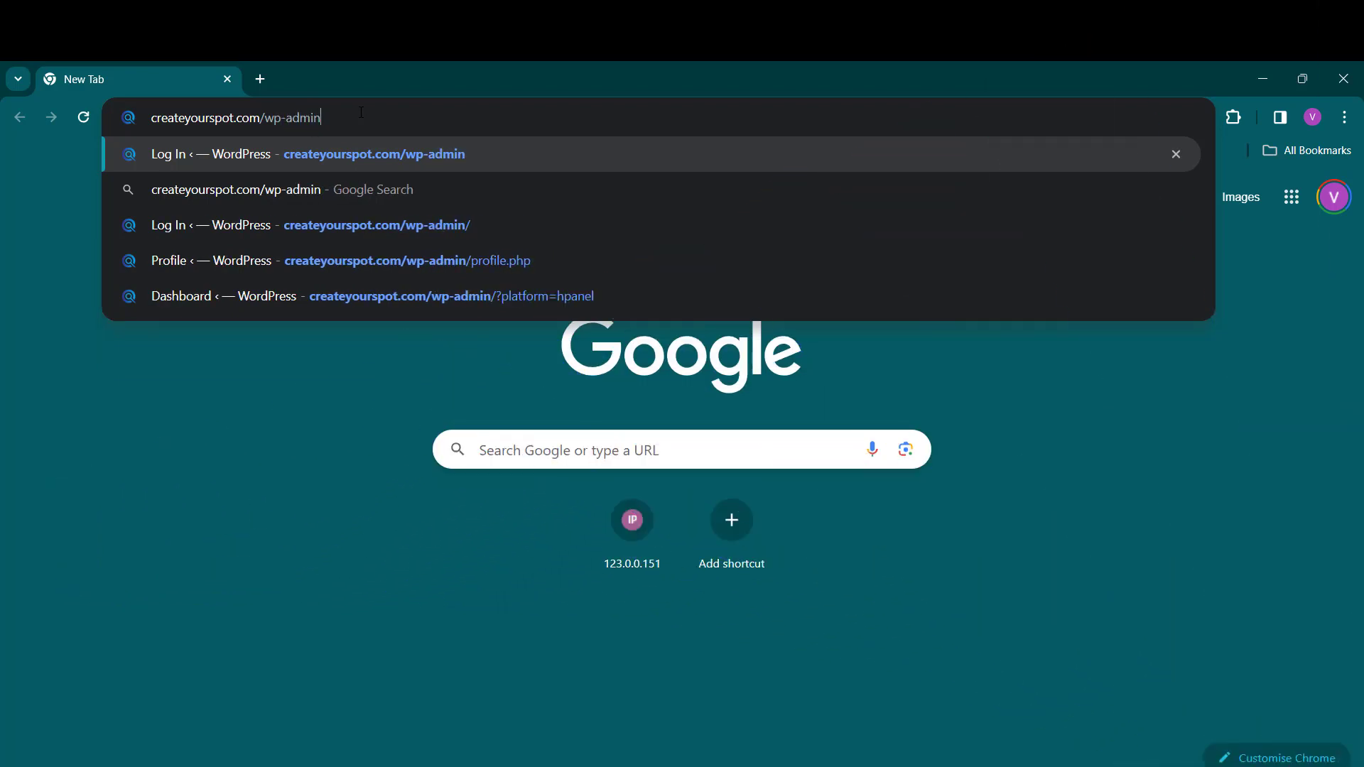
pyautogui.press('Return')
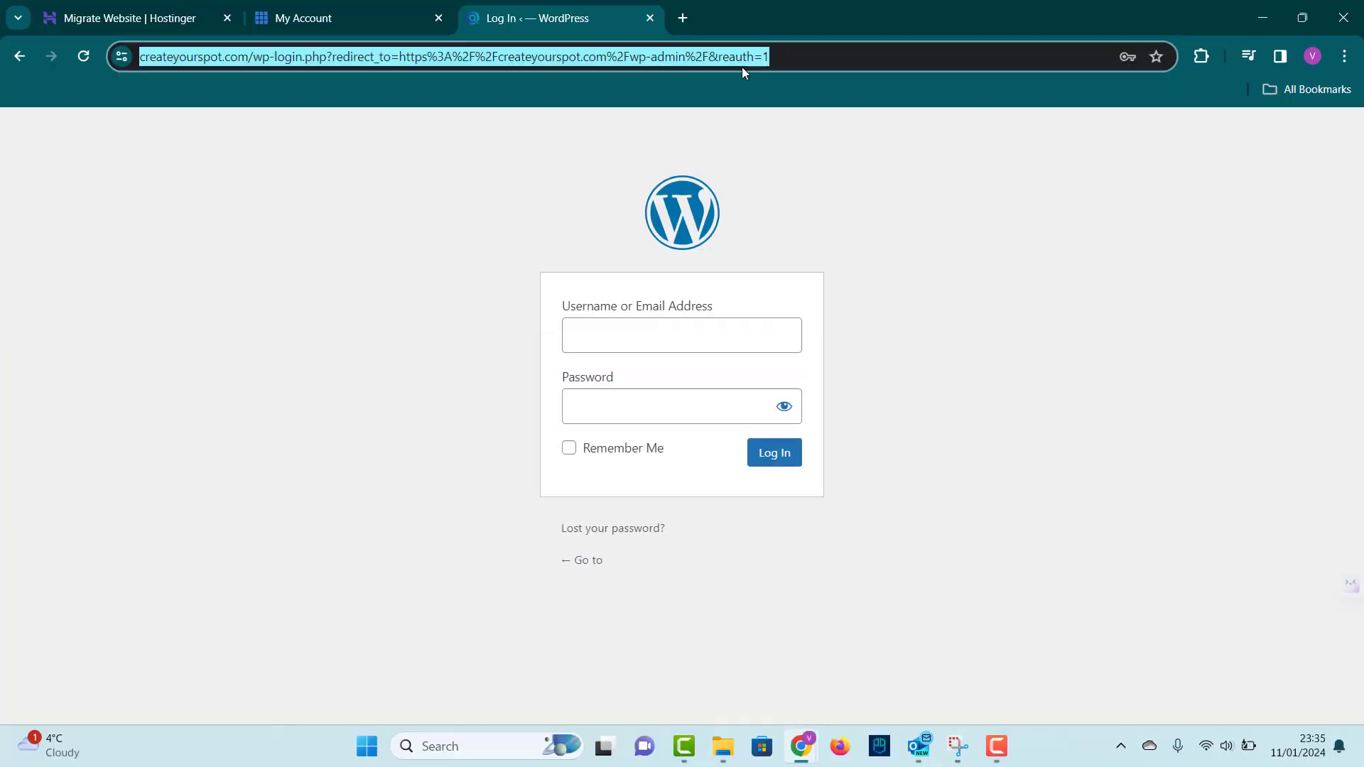
# Step: Copy the WordPress login page's address and paste it as the WordPress admin URL in the Hostinger migration form
pyautogui.rightClick(739, 55)
pyautogui.click(790, 216)
pyautogui.click(163, 9)
pyautogui.click(548, 497)
pyautogui.rightClick(550, 499)
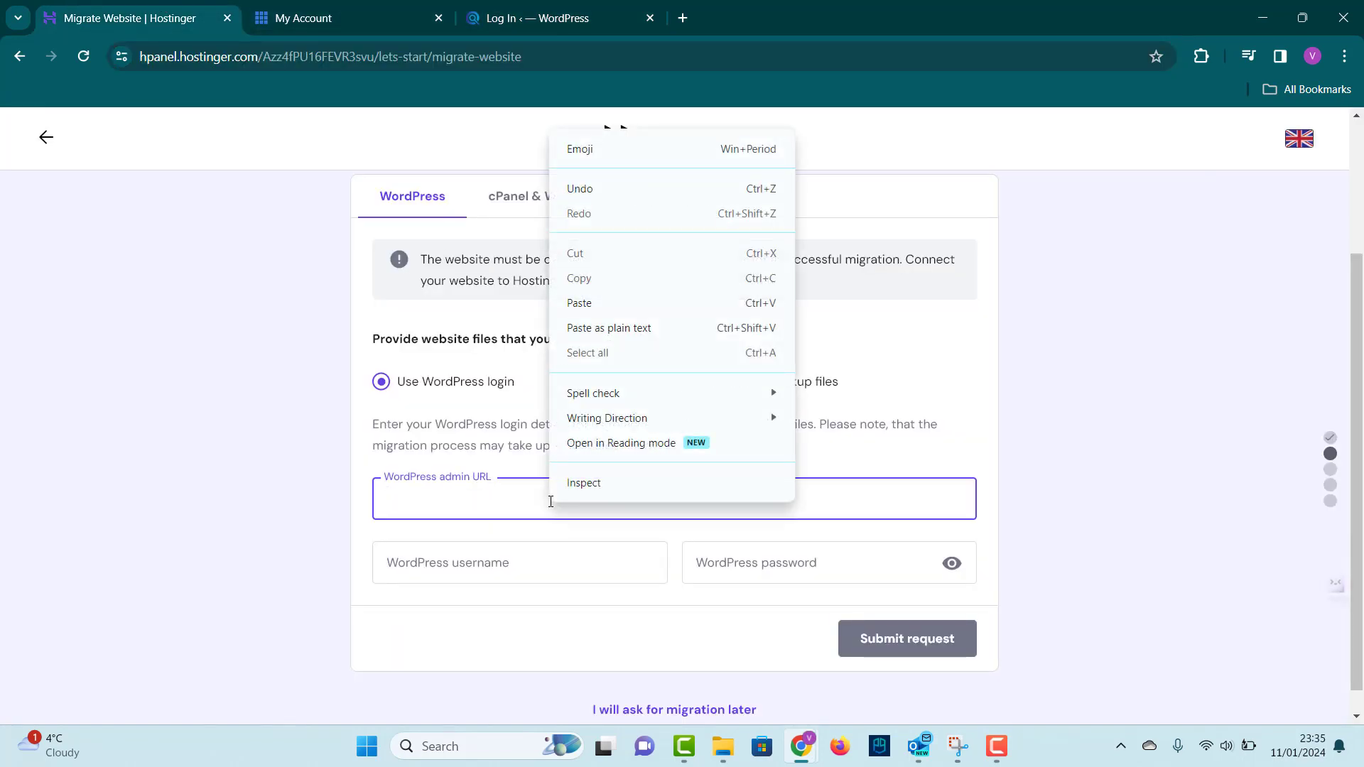
pyautogui.click(625, 306)
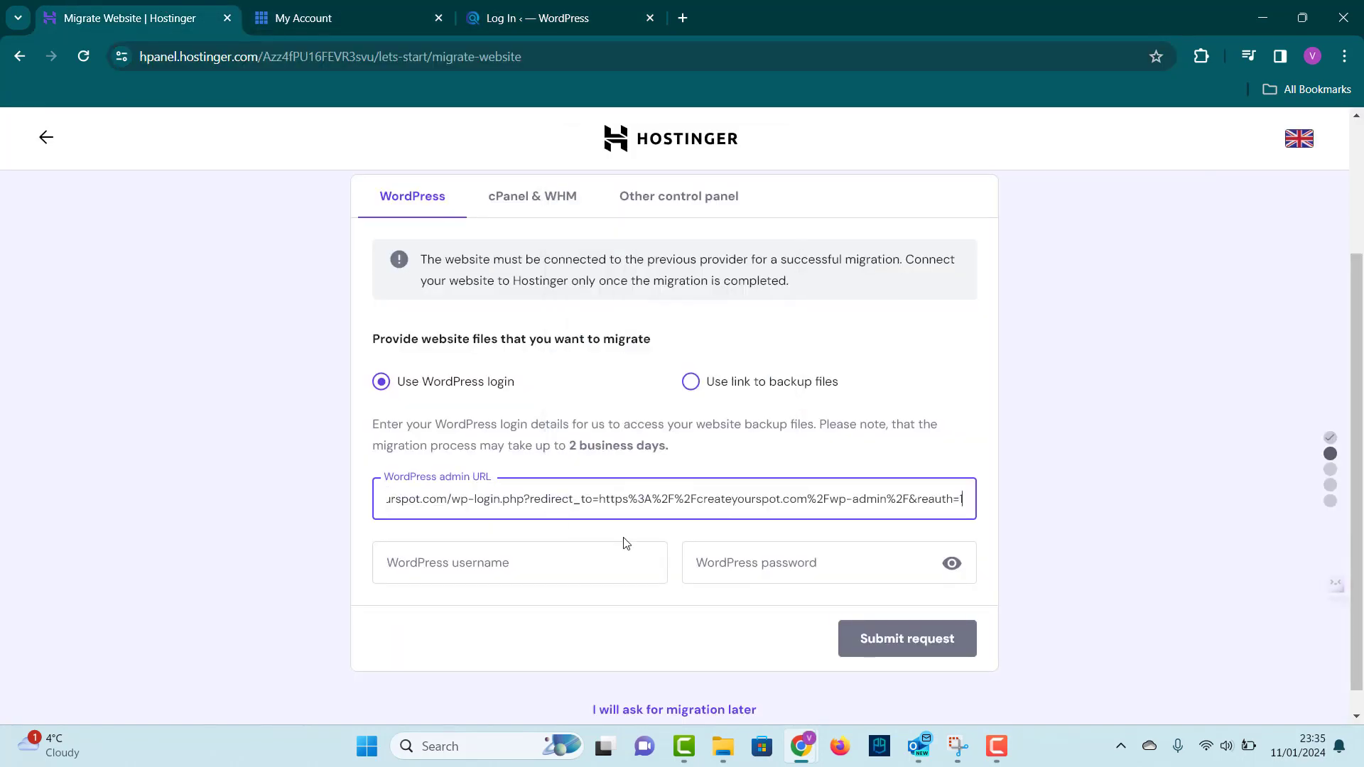
# Step: Paste the WordPress username and the WordPress password into the migration form and submit the request
pyautogui.rightClick(576, 571)
pyautogui.click(472, 361)
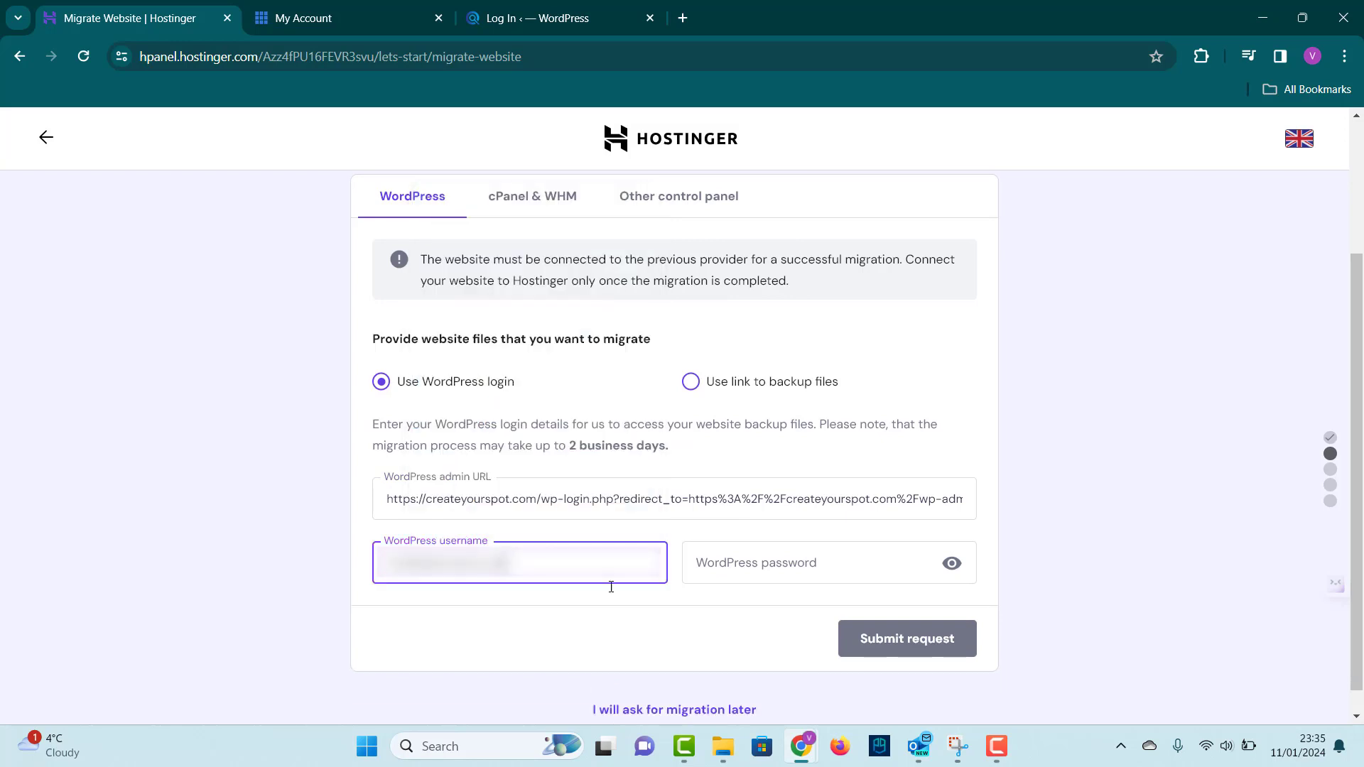
pyautogui.click(739, 561)
pyautogui.rightClick(739, 560)
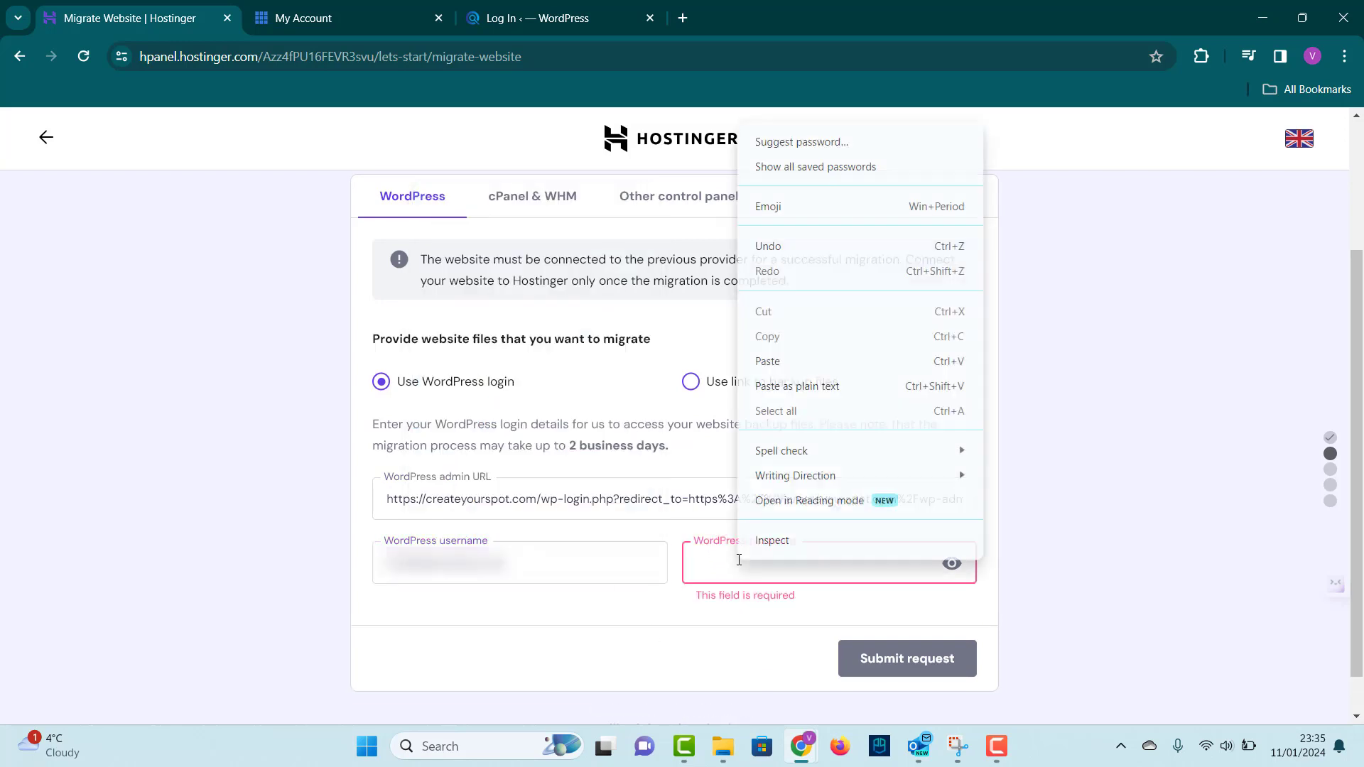
pyautogui.click(810, 363)
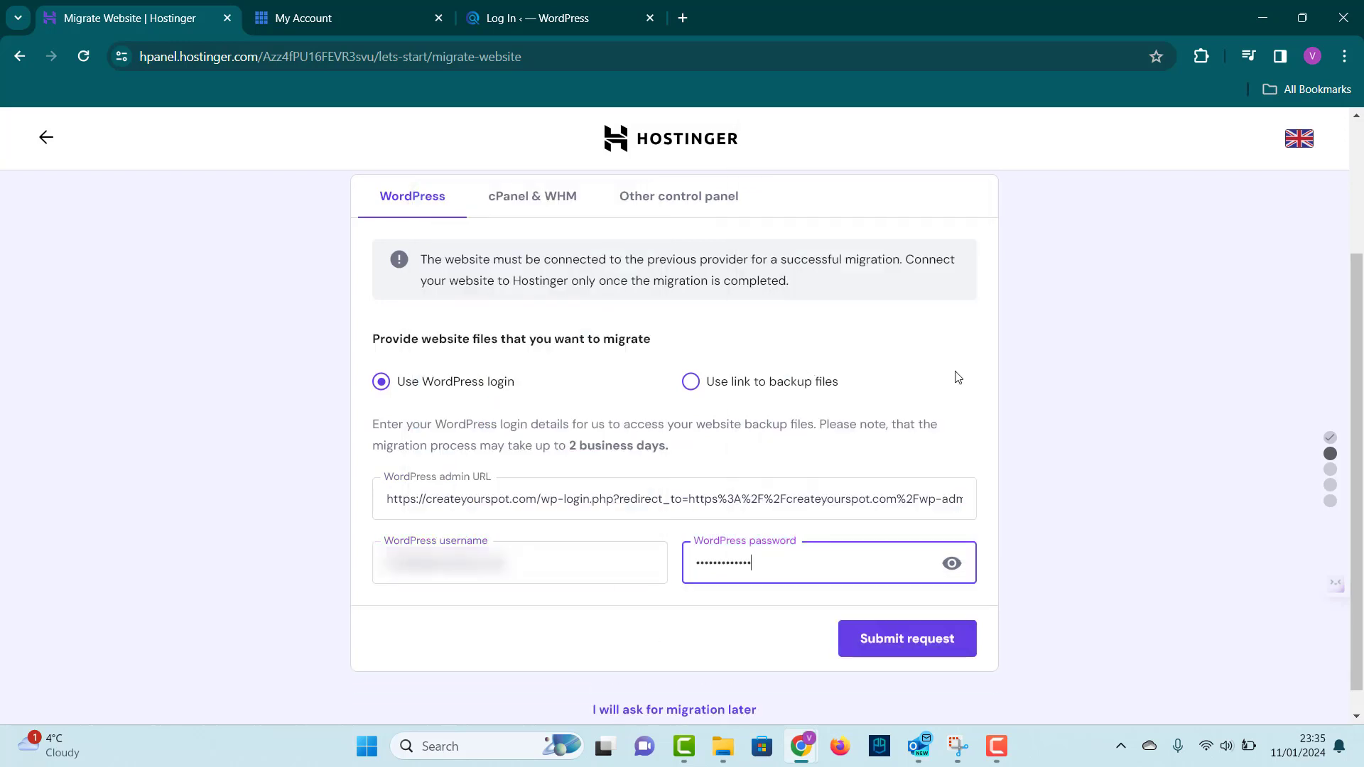
pyautogui.click(915, 647)
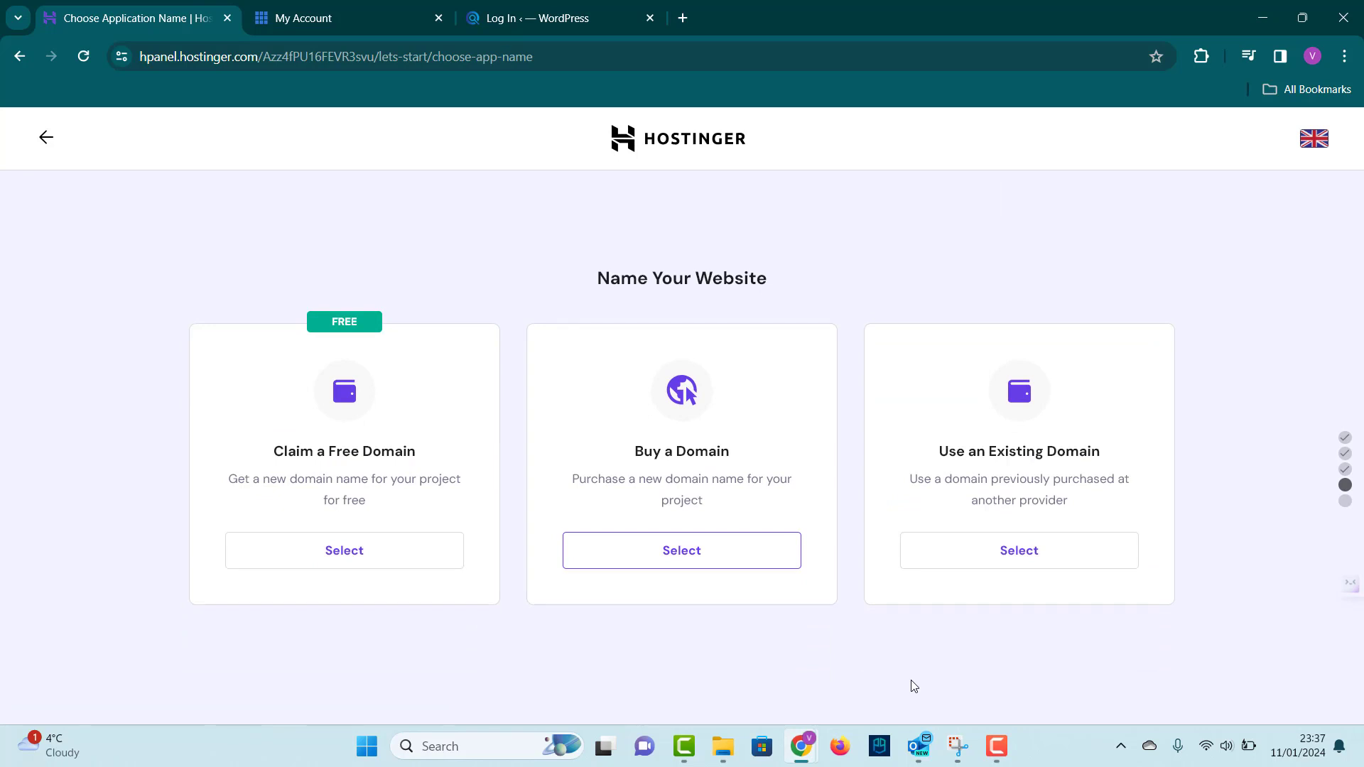
# Step: Choose to use an existing domain, enter createyourspot.com as the domain name and continue past its summary
pyautogui.click(1027, 555)
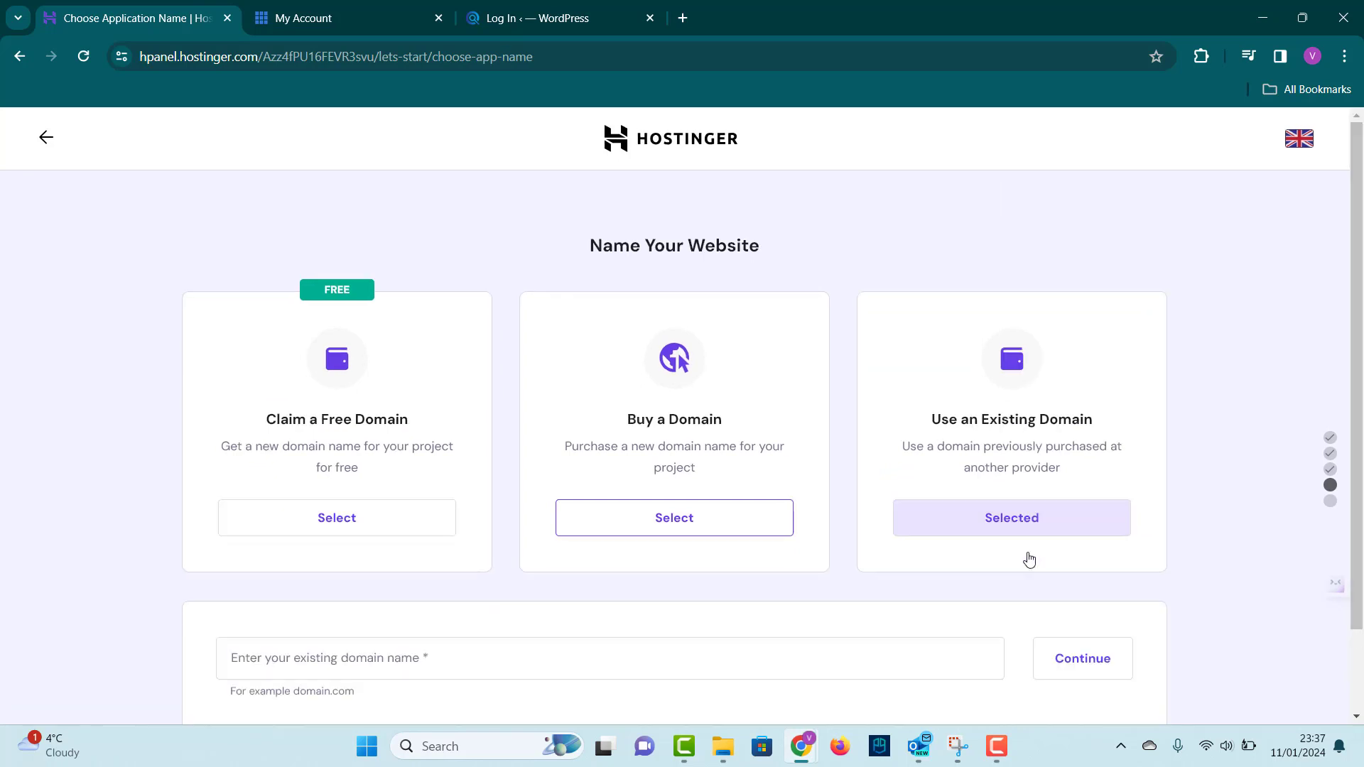
pyautogui.click(654, 664)
pyautogui.write('c')
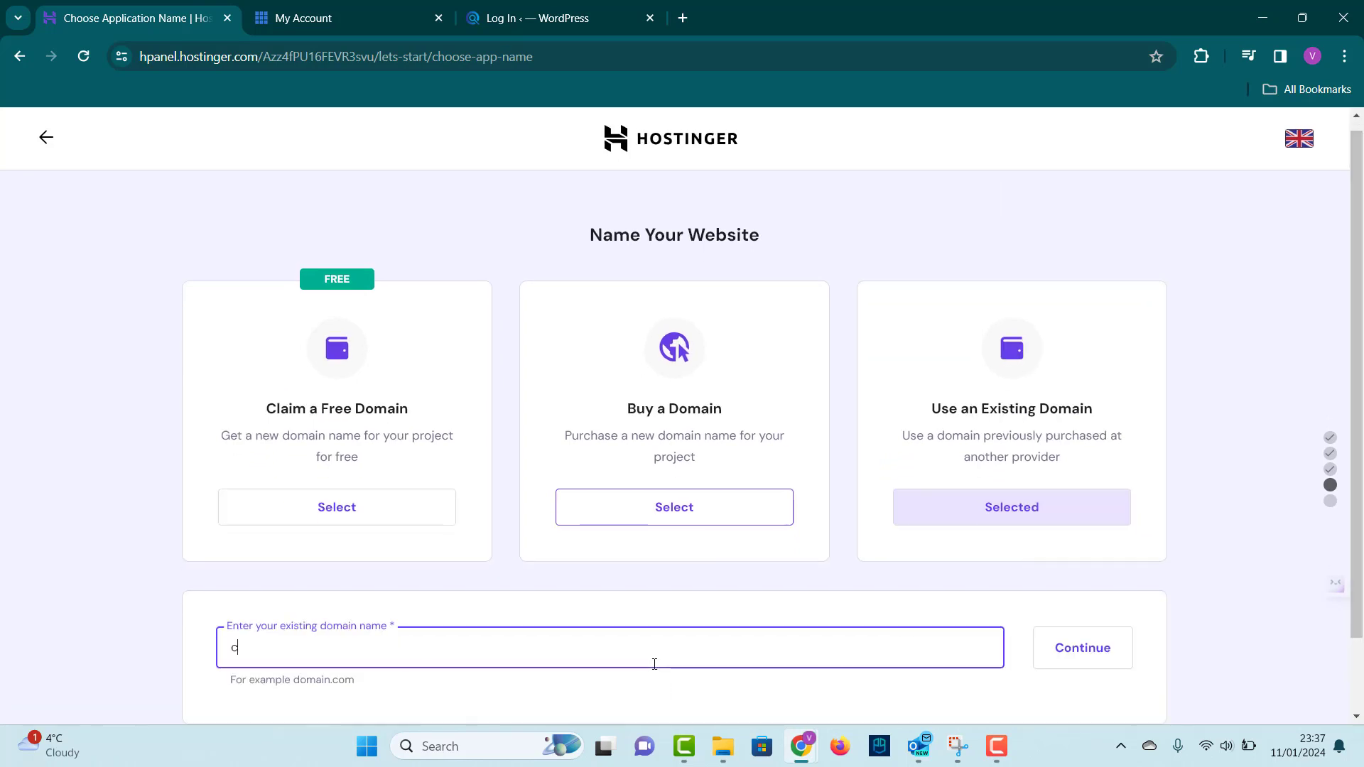
pyautogui.write('reateyour')
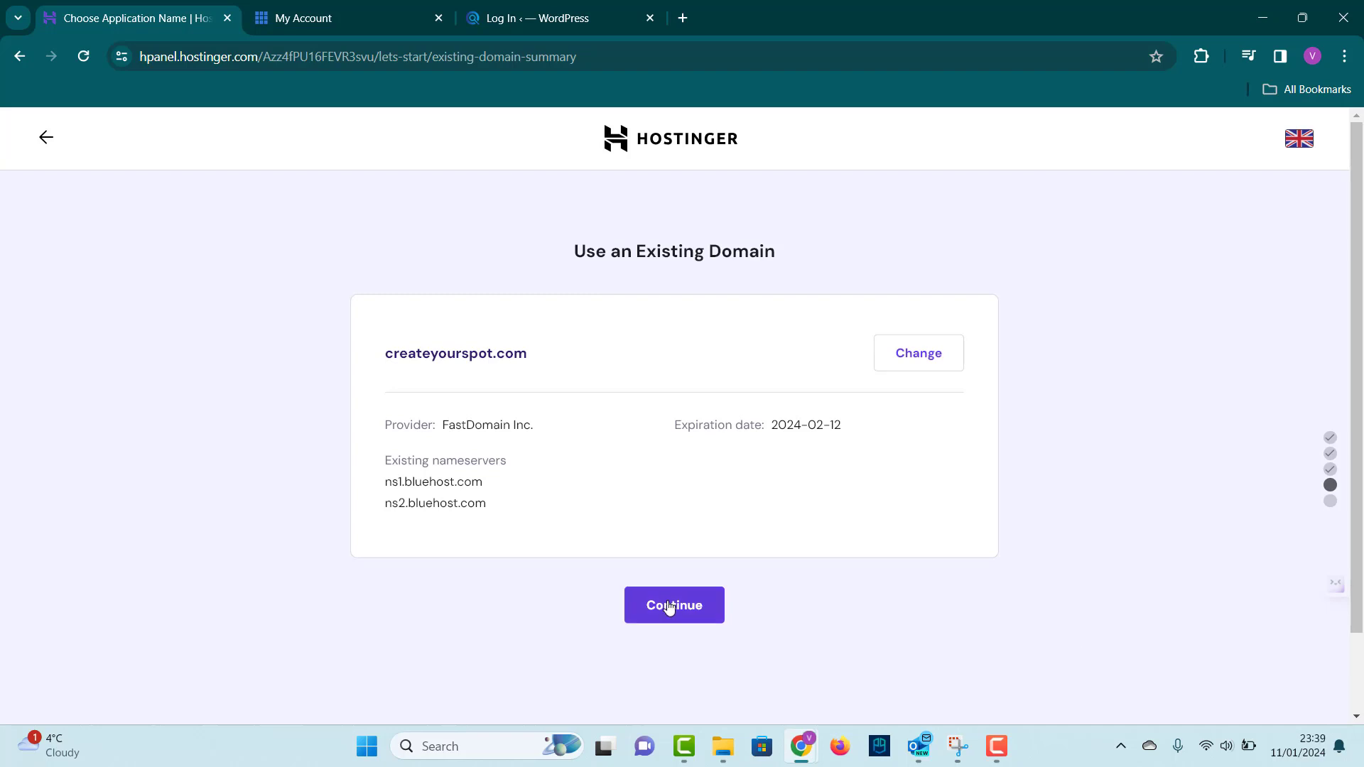
pyautogui.click(668, 606)
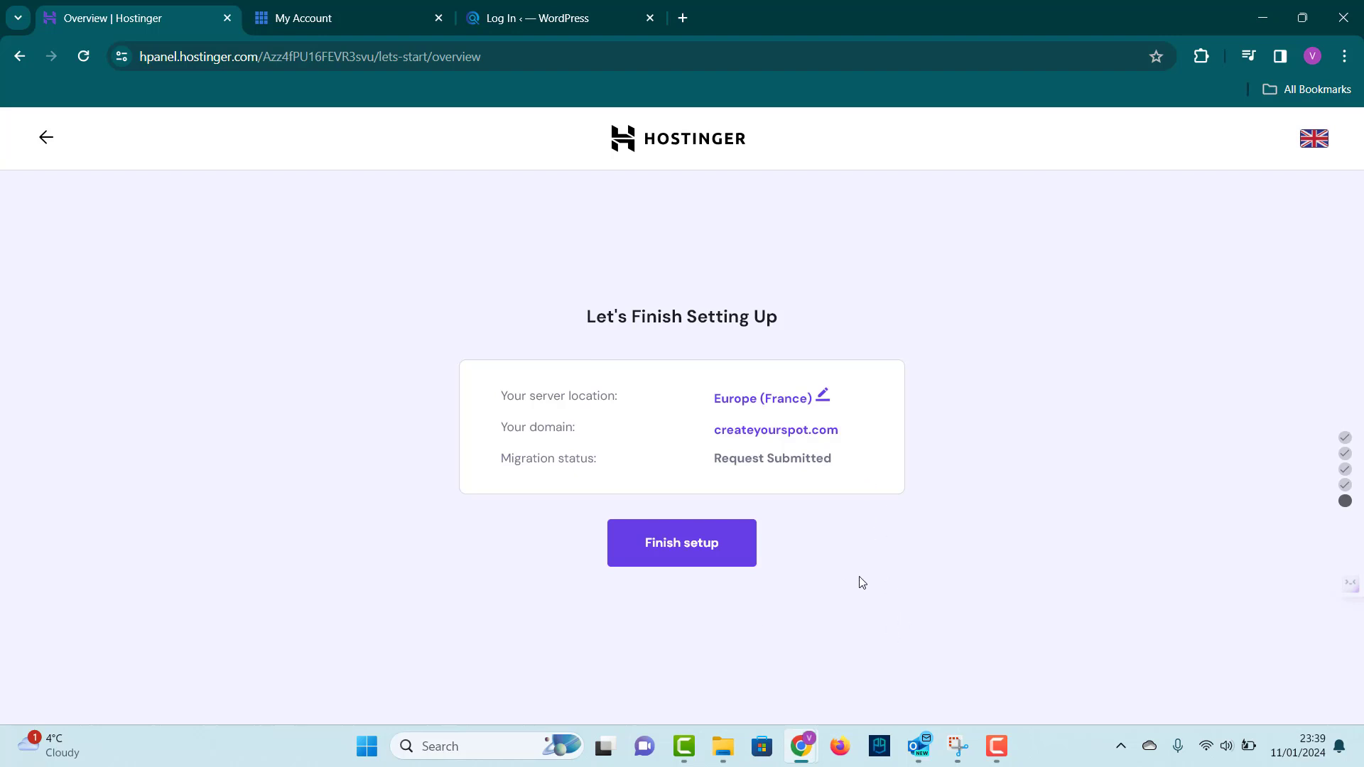
# Step: Change the server location to Europe (United Kingdom)
pyautogui.click(785, 399)
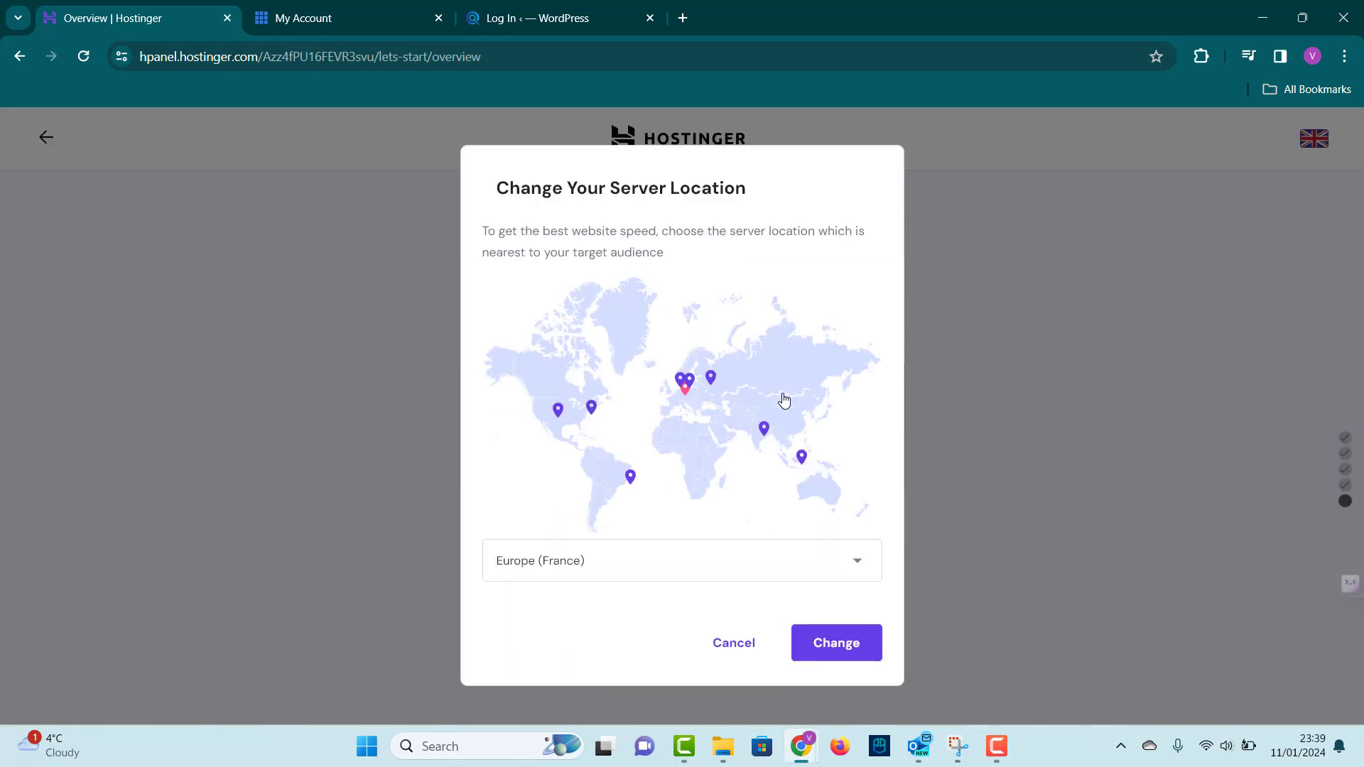
pyautogui.click(855, 568)
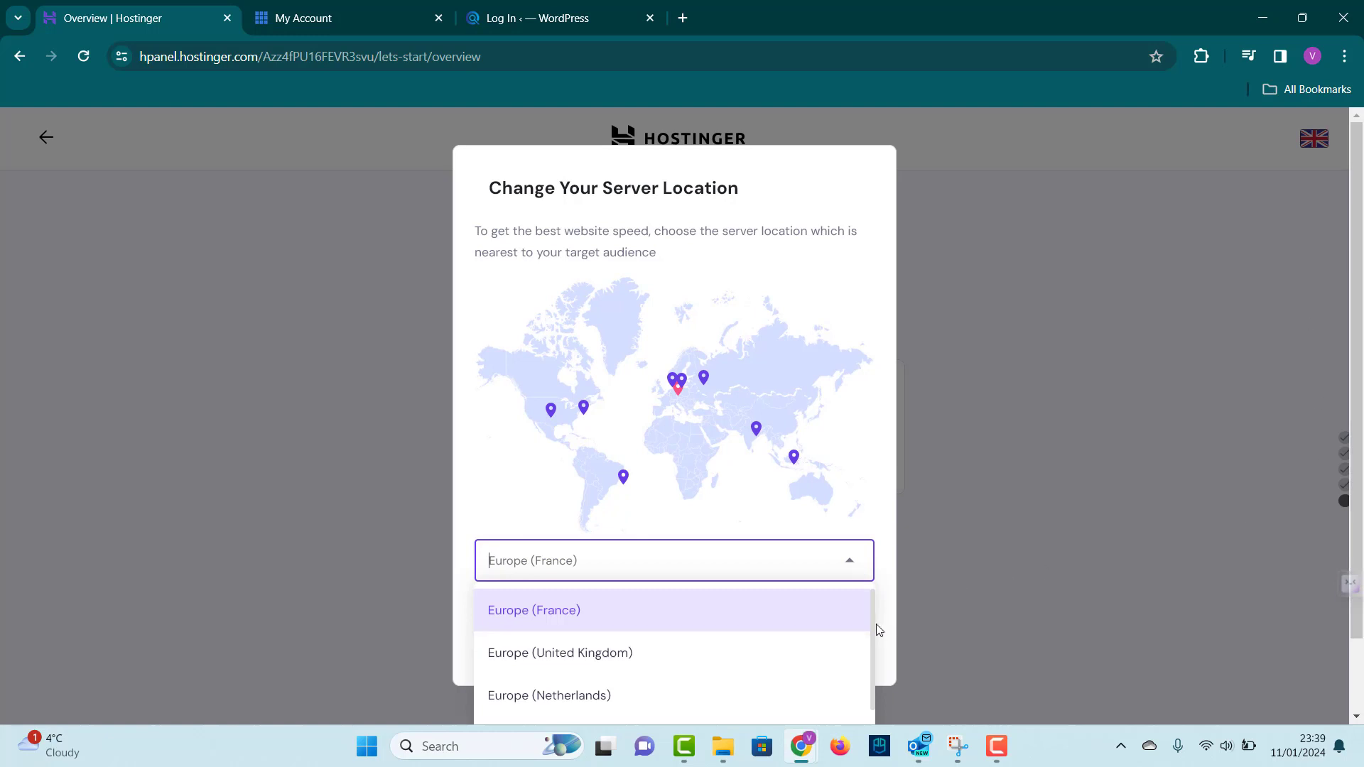
pyautogui.moveTo(878, 630)
pyautogui.mouseDown()
pyautogui.moveTo(880, 743)
pyautogui.moveTo(871, 613)
pyautogui.moveTo(862, 639)
pyautogui.mouseUp()
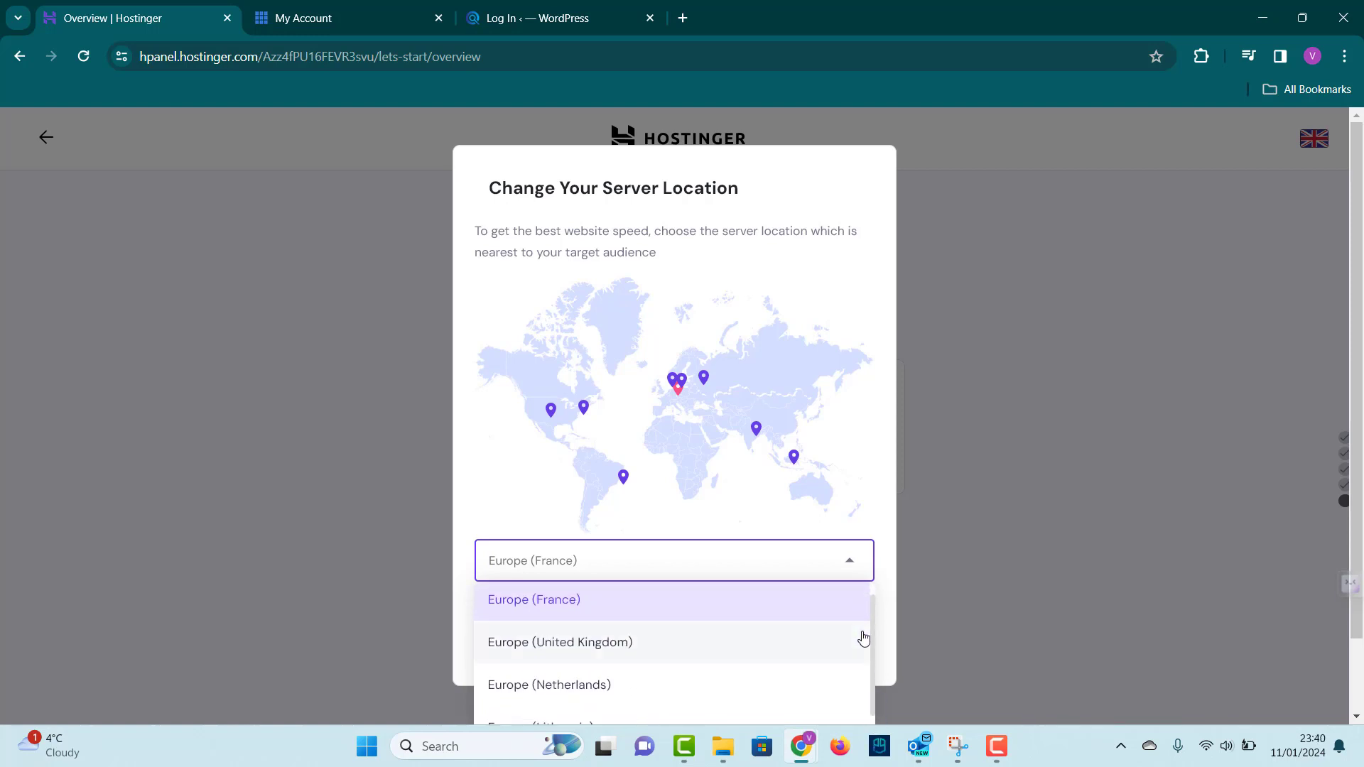
pyautogui.click(590, 644)
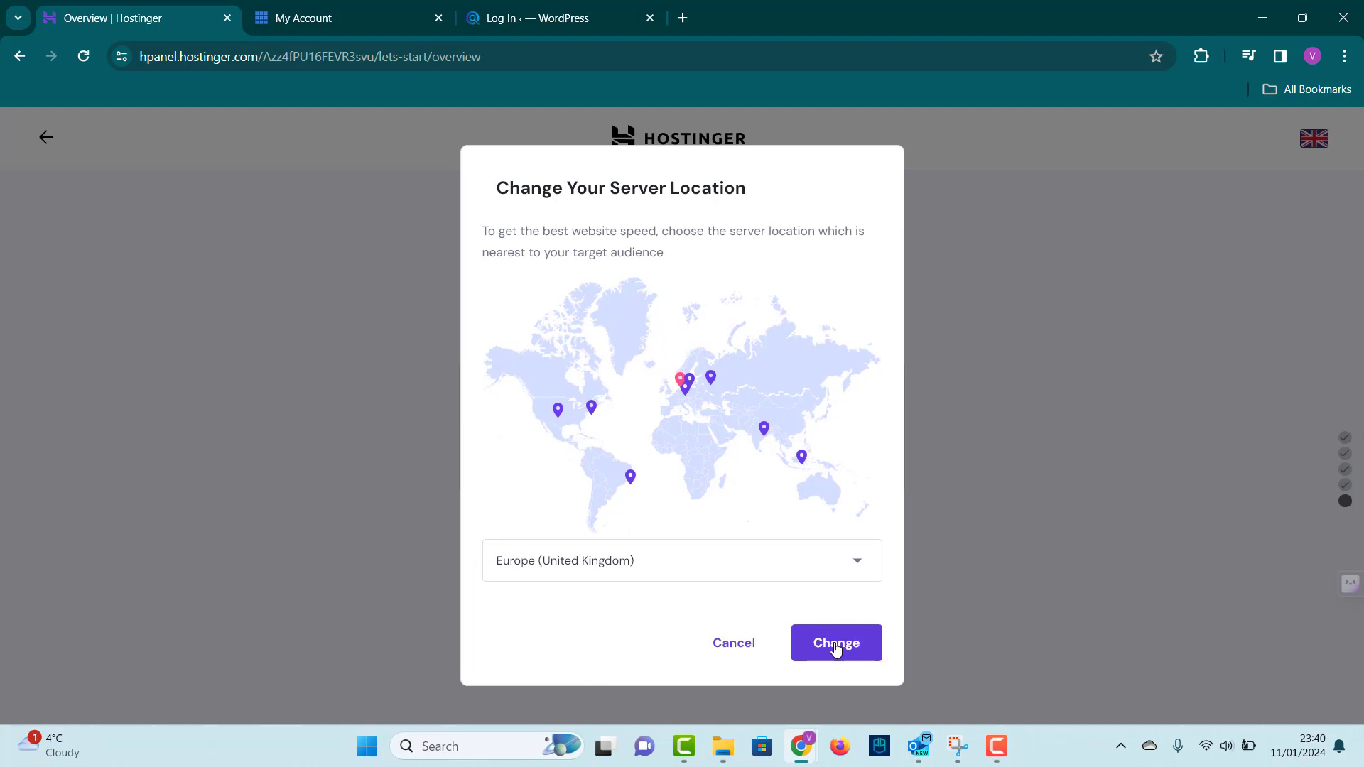
pyautogui.click(837, 650)
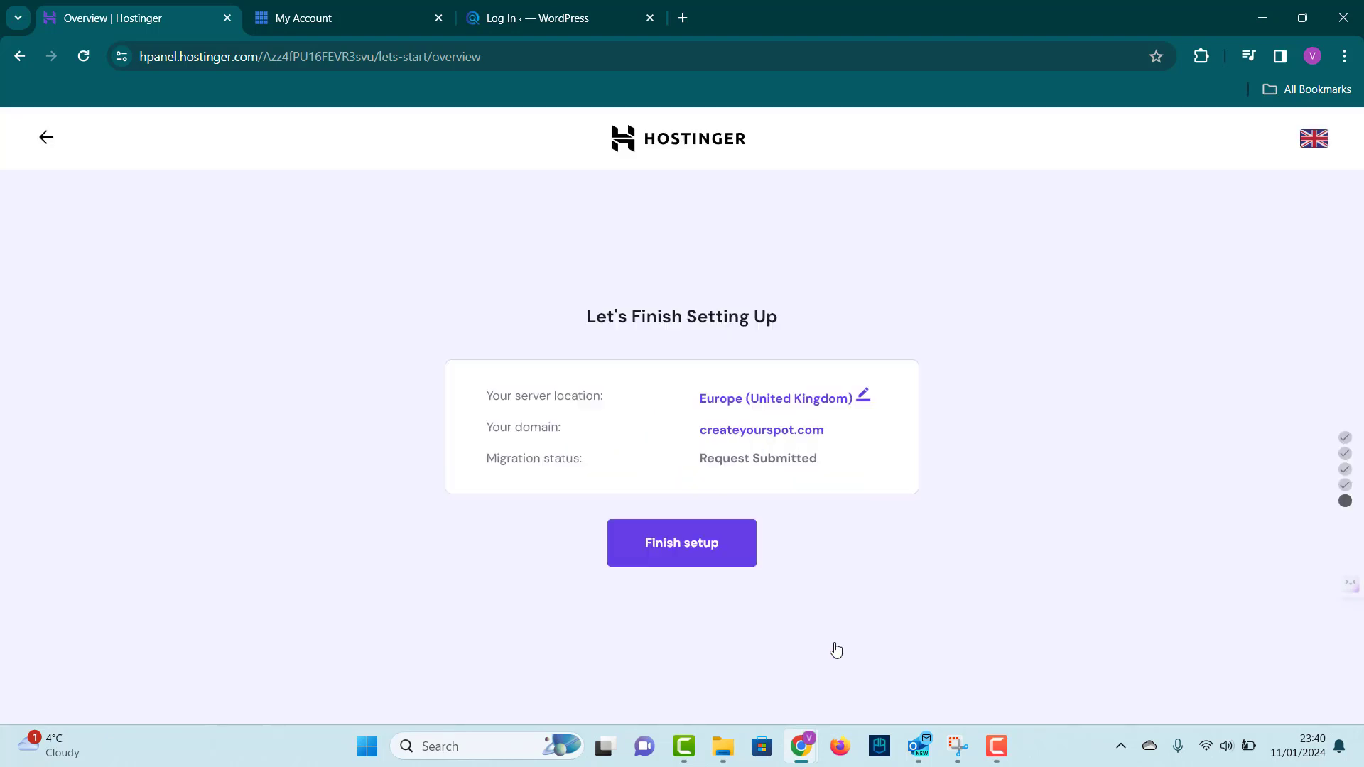
# Step: Finish the hosting setup and check the progress of the website build
pyautogui.click(682, 546)
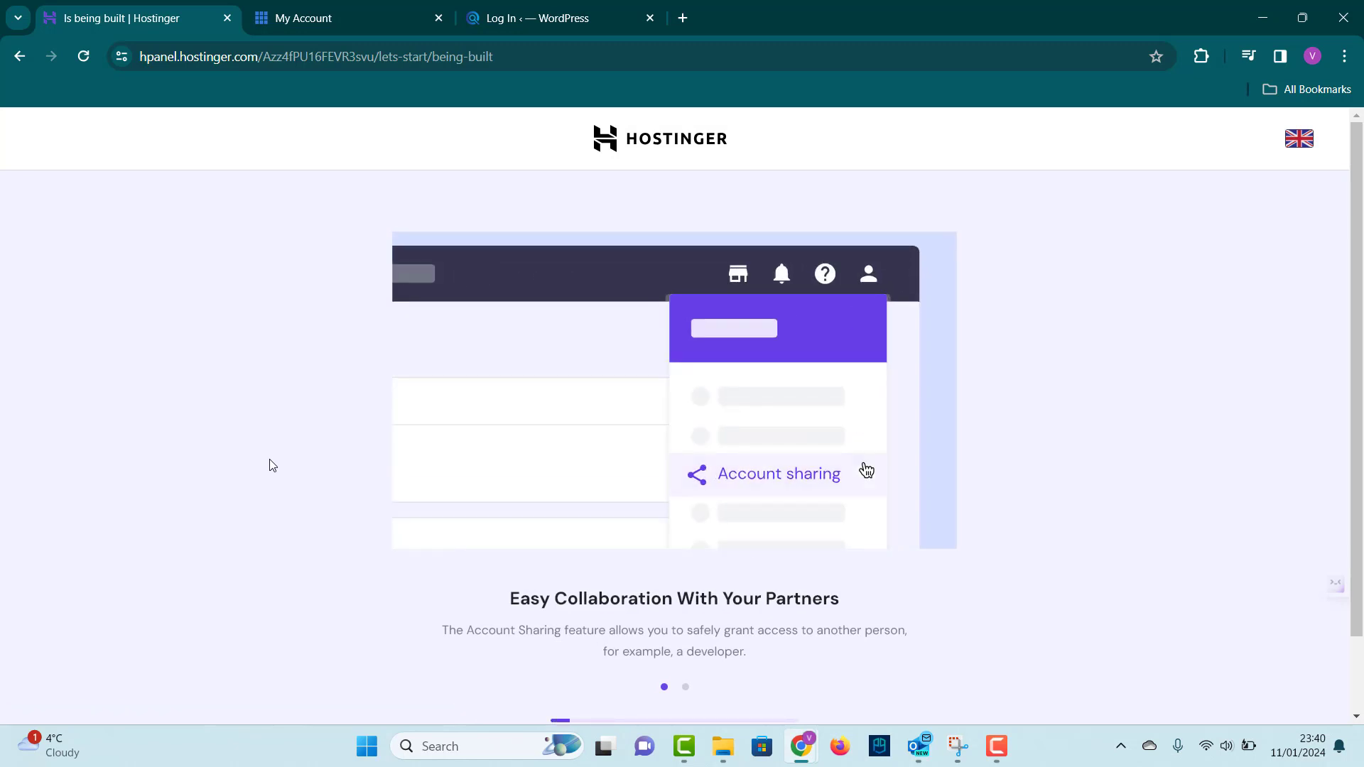
pyautogui.moveTo(1356, 248); pyautogui.dragTo(1356, 334)
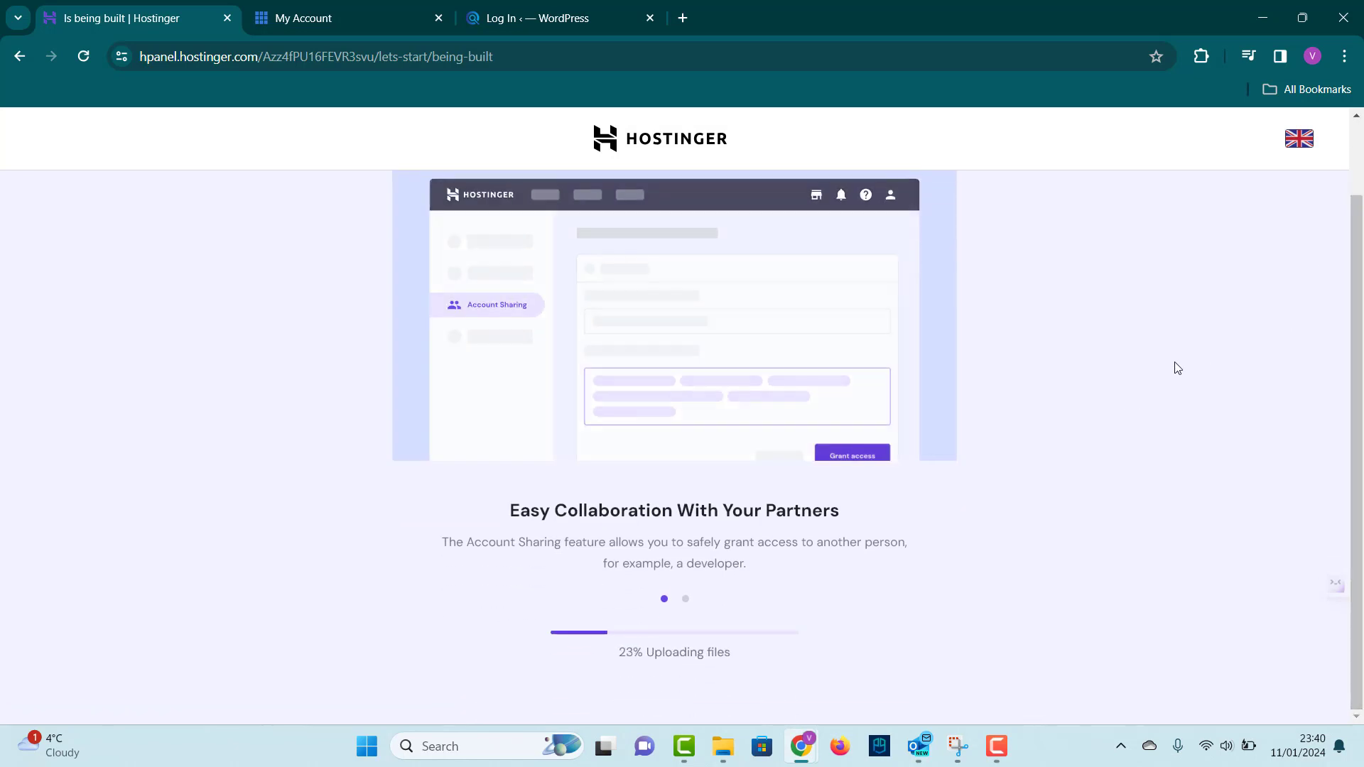
pyautogui.scroll(-2, 1331, 278)
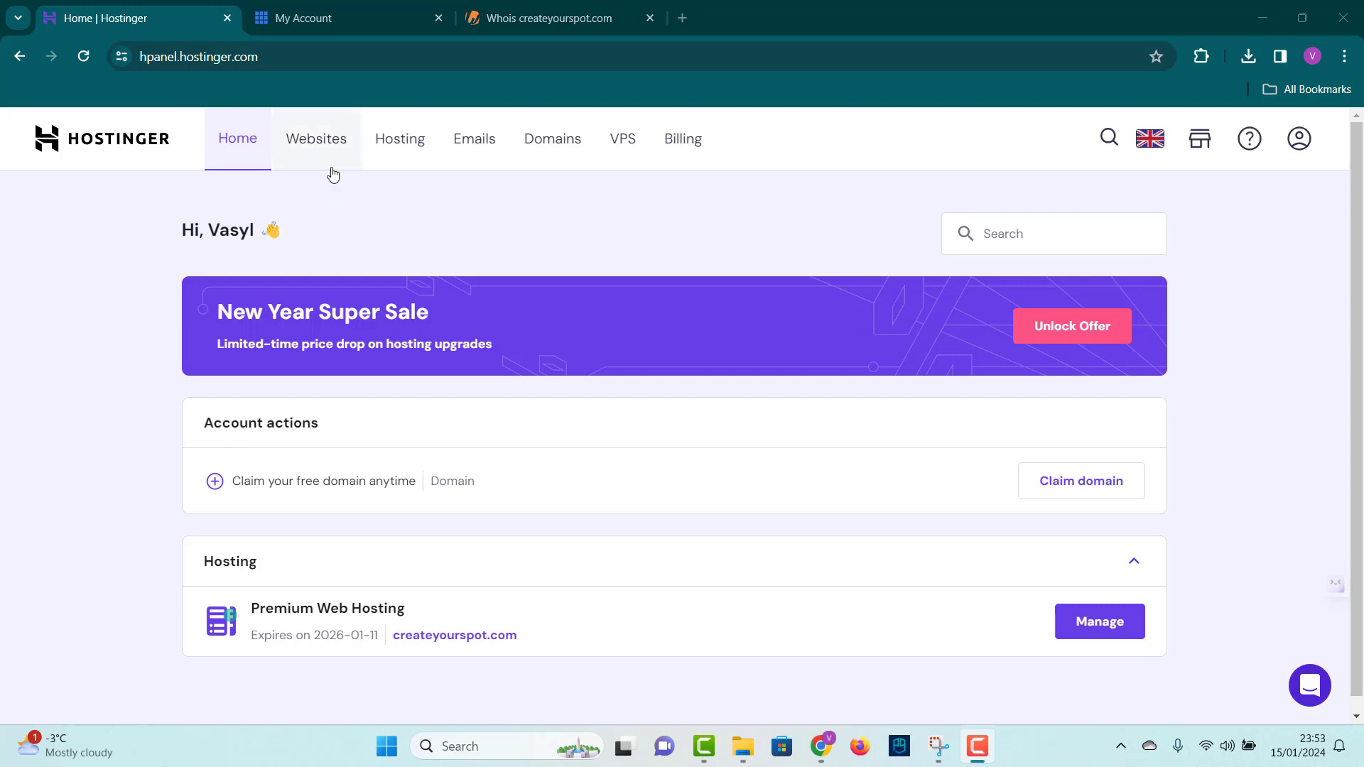
# Step: Start connecting the createyourspot.com domain from the websites list, with Other as the provider and Bluehost as its name
pyautogui.click(329, 145)
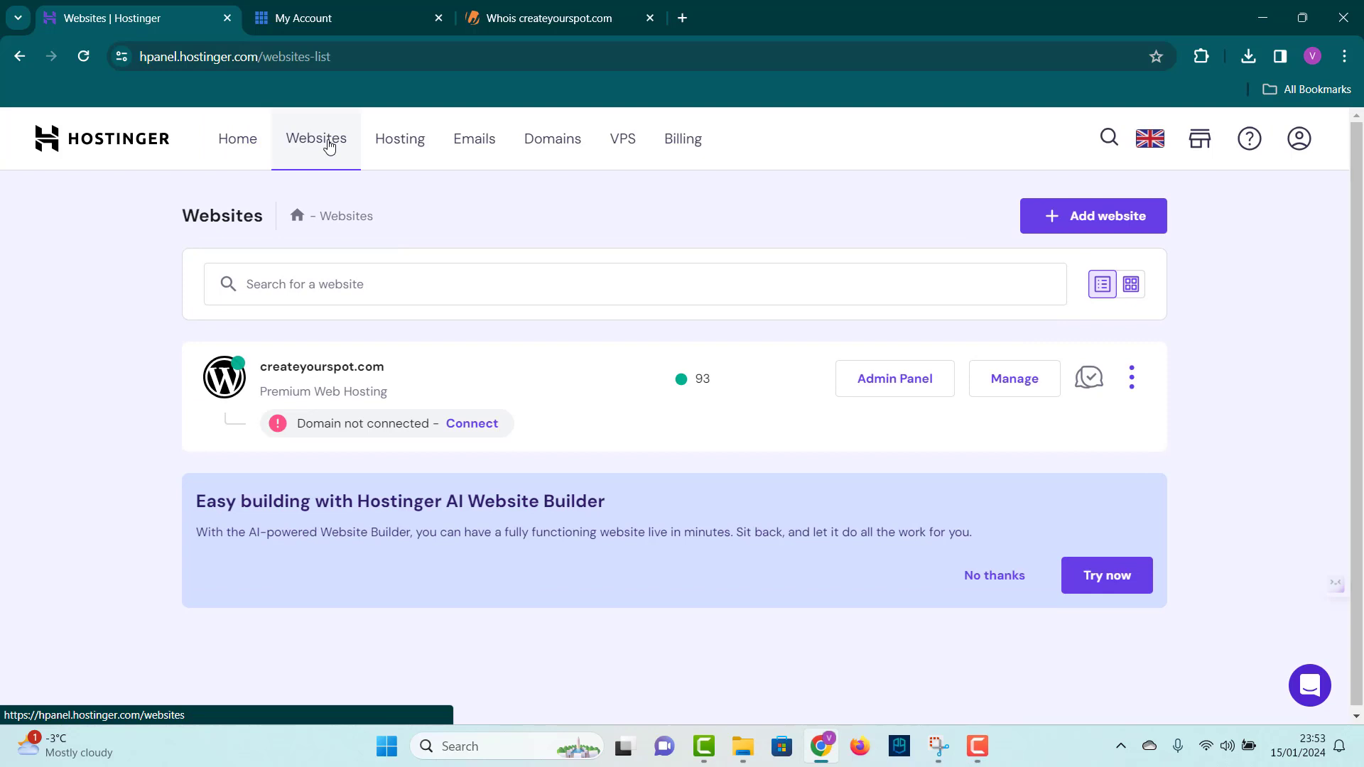
pyautogui.click(477, 426)
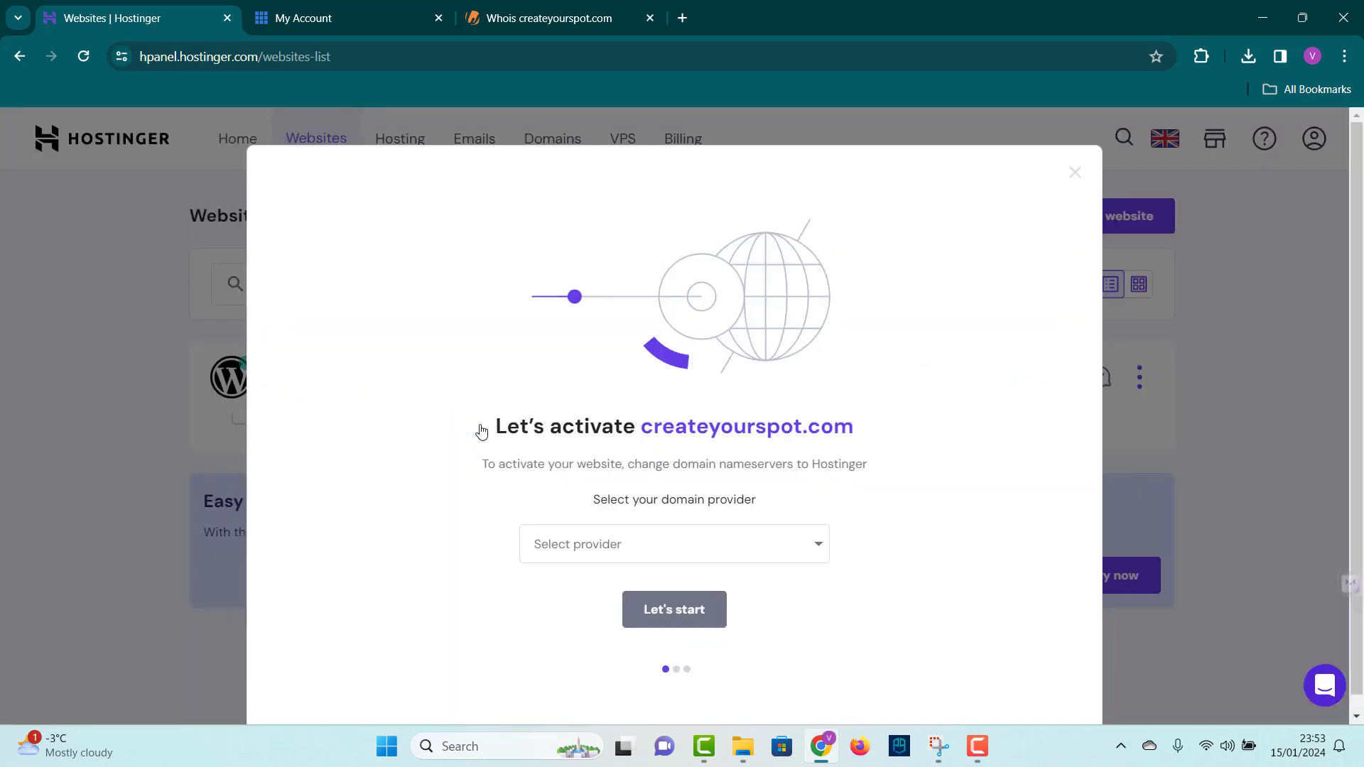
pyautogui.click(754, 547)
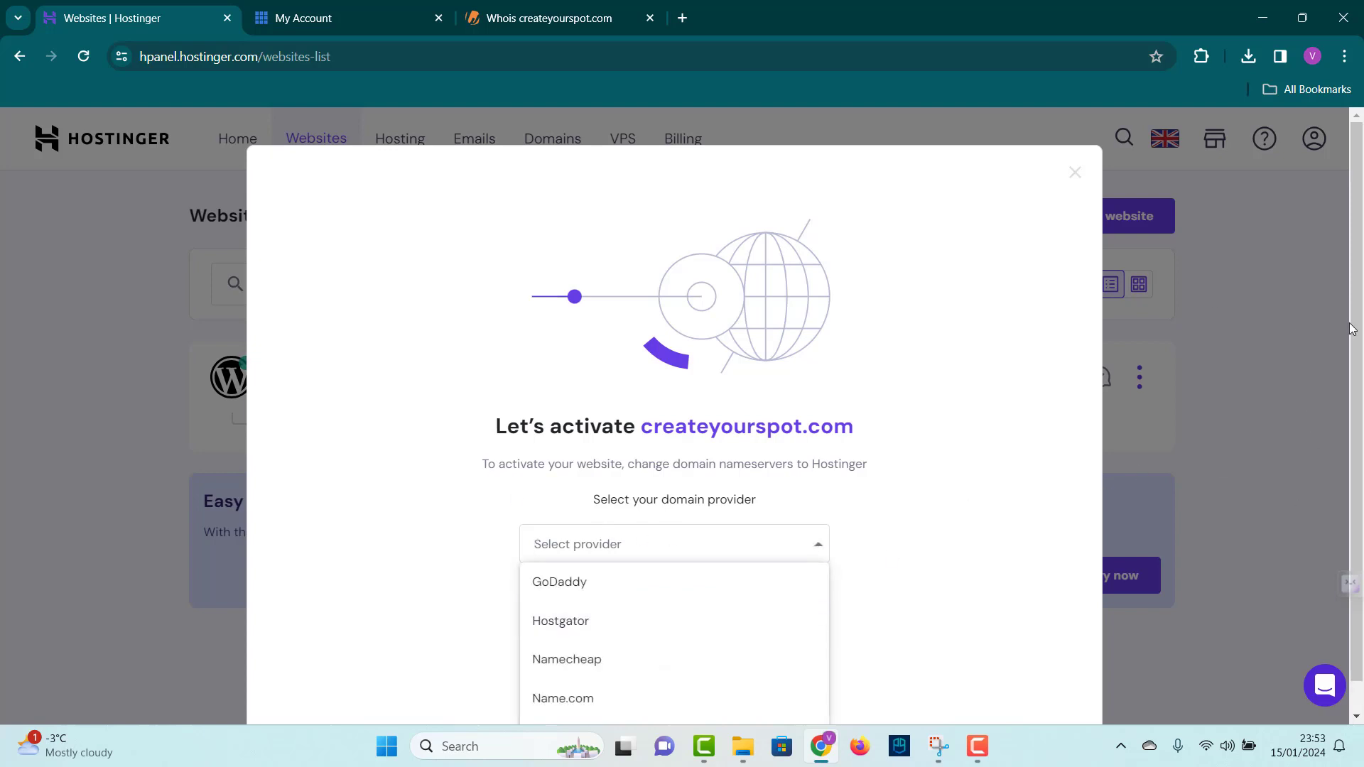
pyautogui.scroll(-1, 981, 497)
pyautogui.click(635, 719)
pyautogui.click(642, 580)
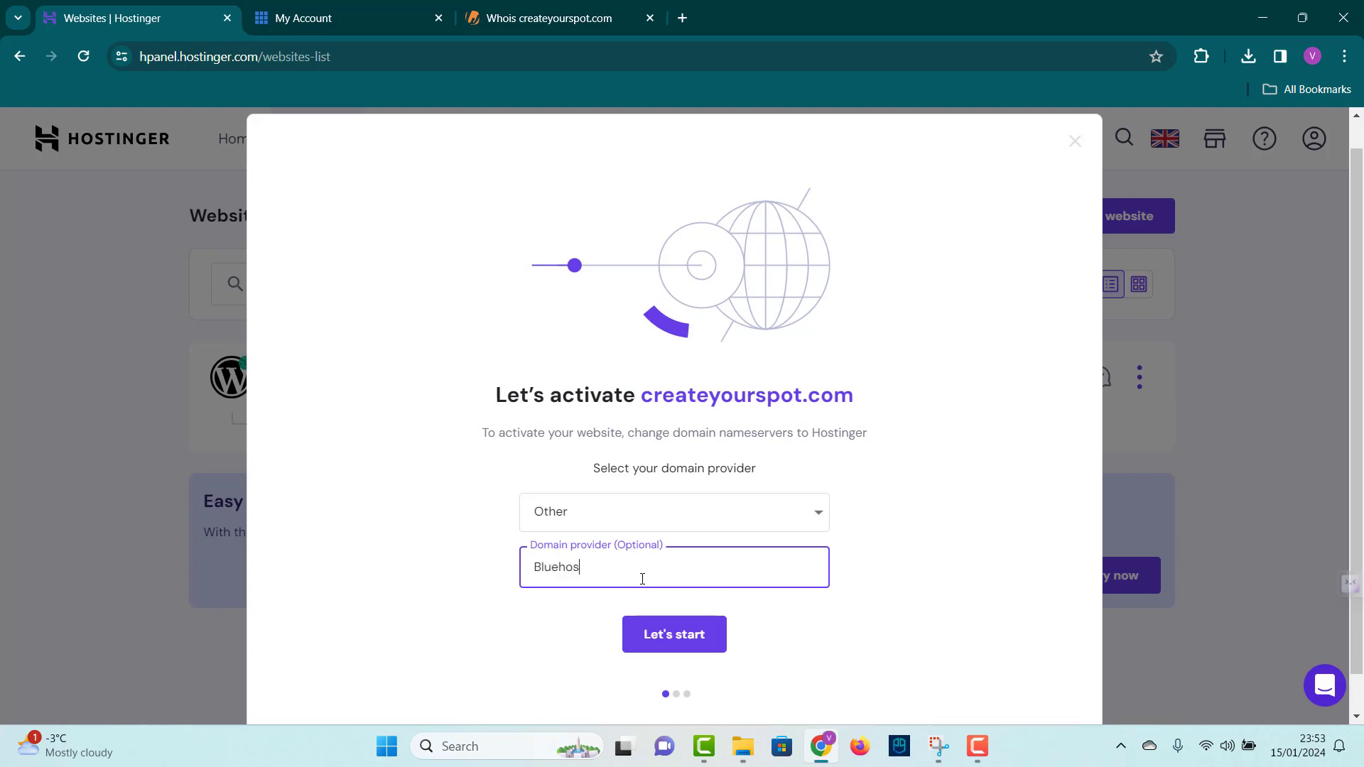
pyautogui.click(667, 637)
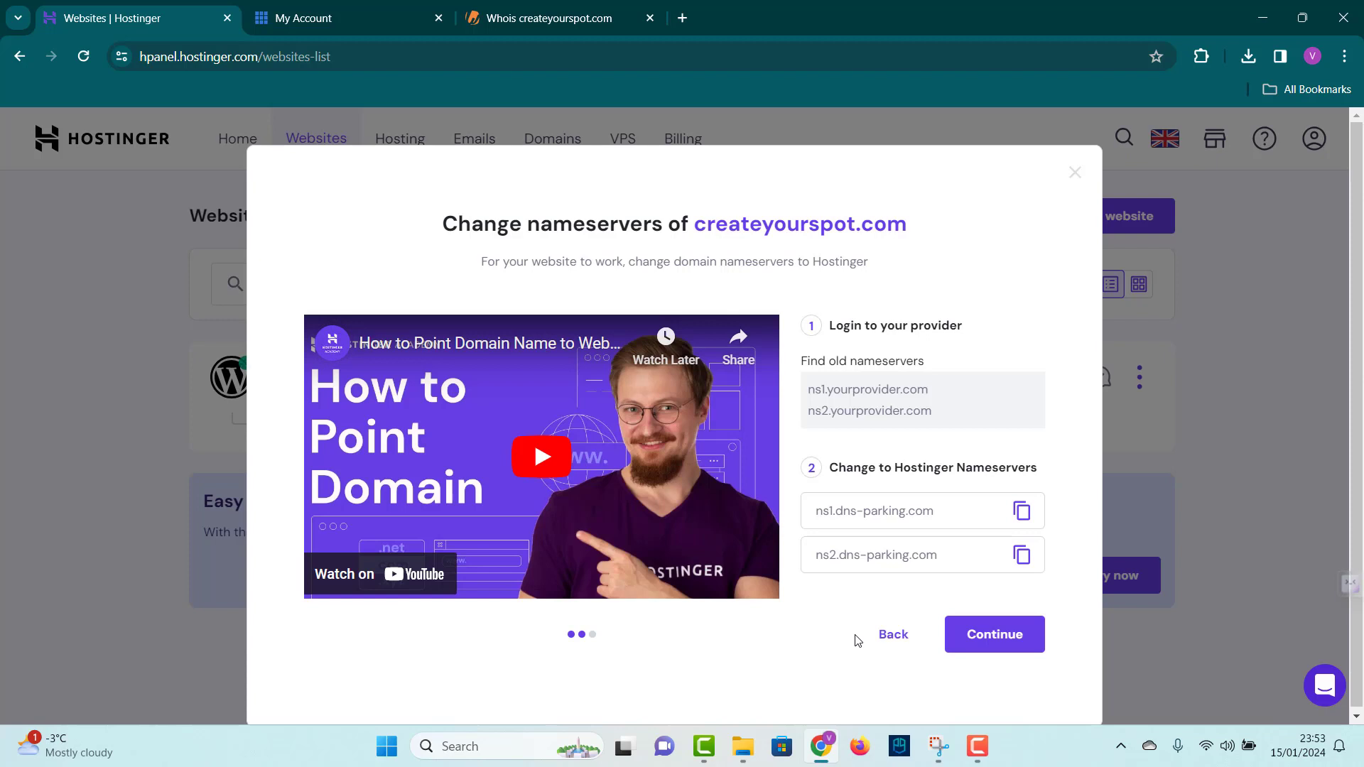
# Step: Copy Hostinger's first nameserver, switch to the Bluehost account and start editing the nameservers of createyourspot.com
pyautogui.click(979, 746)
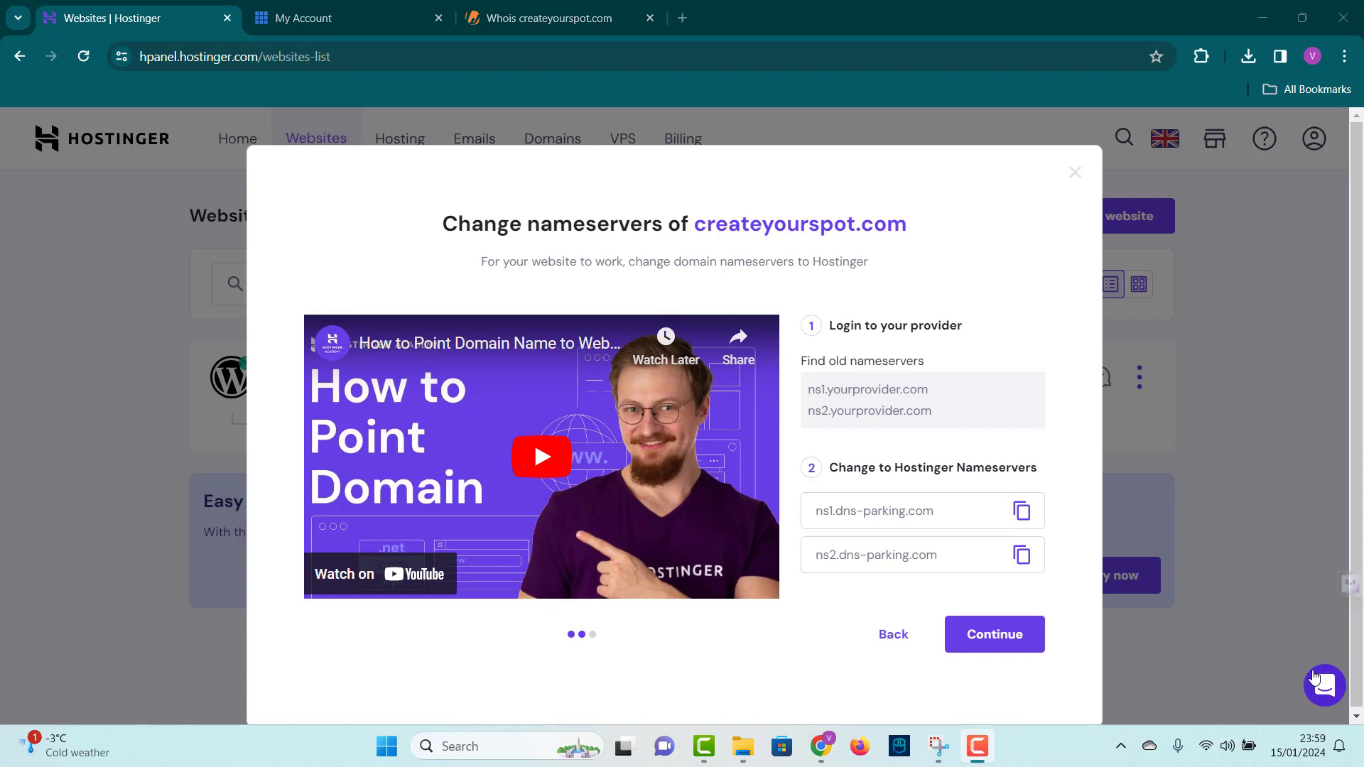
pyautogui.click(1022, 513)
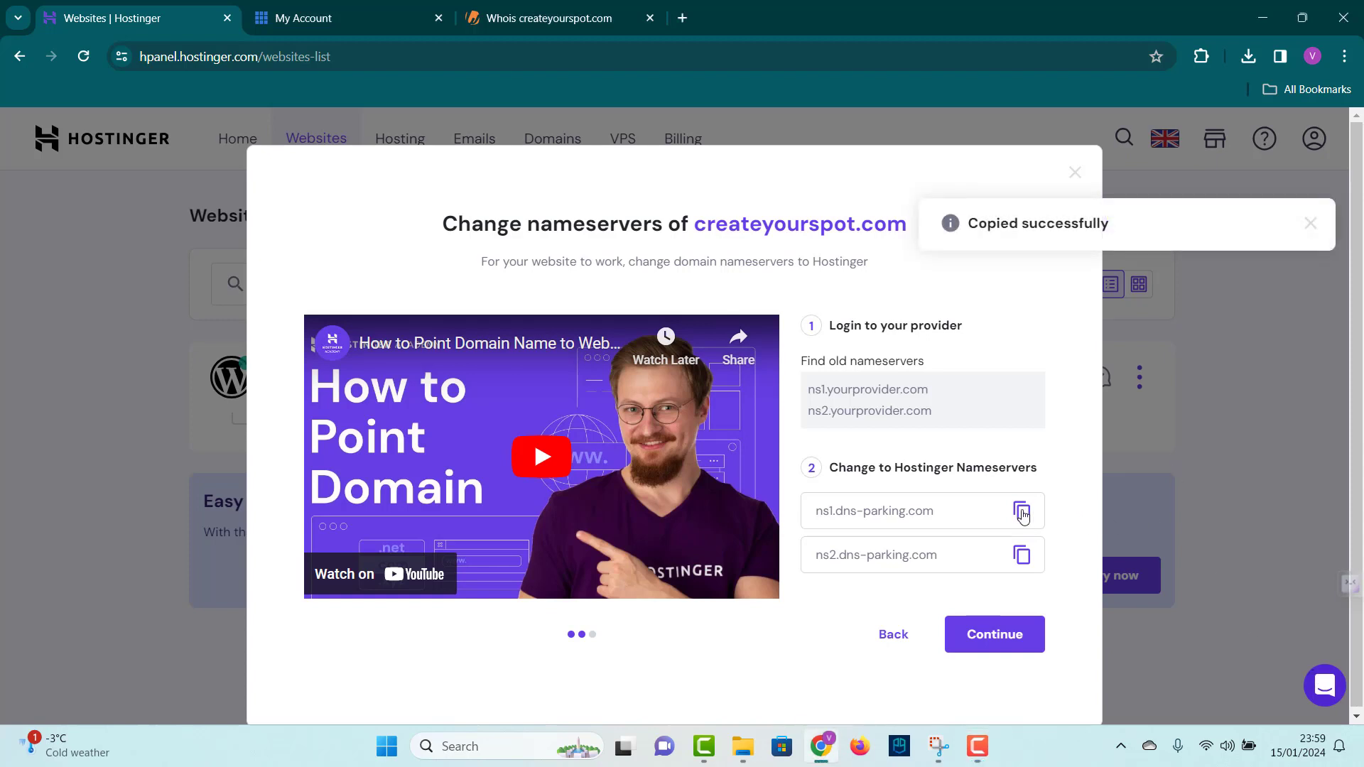
pyautogui.click(329, 17)
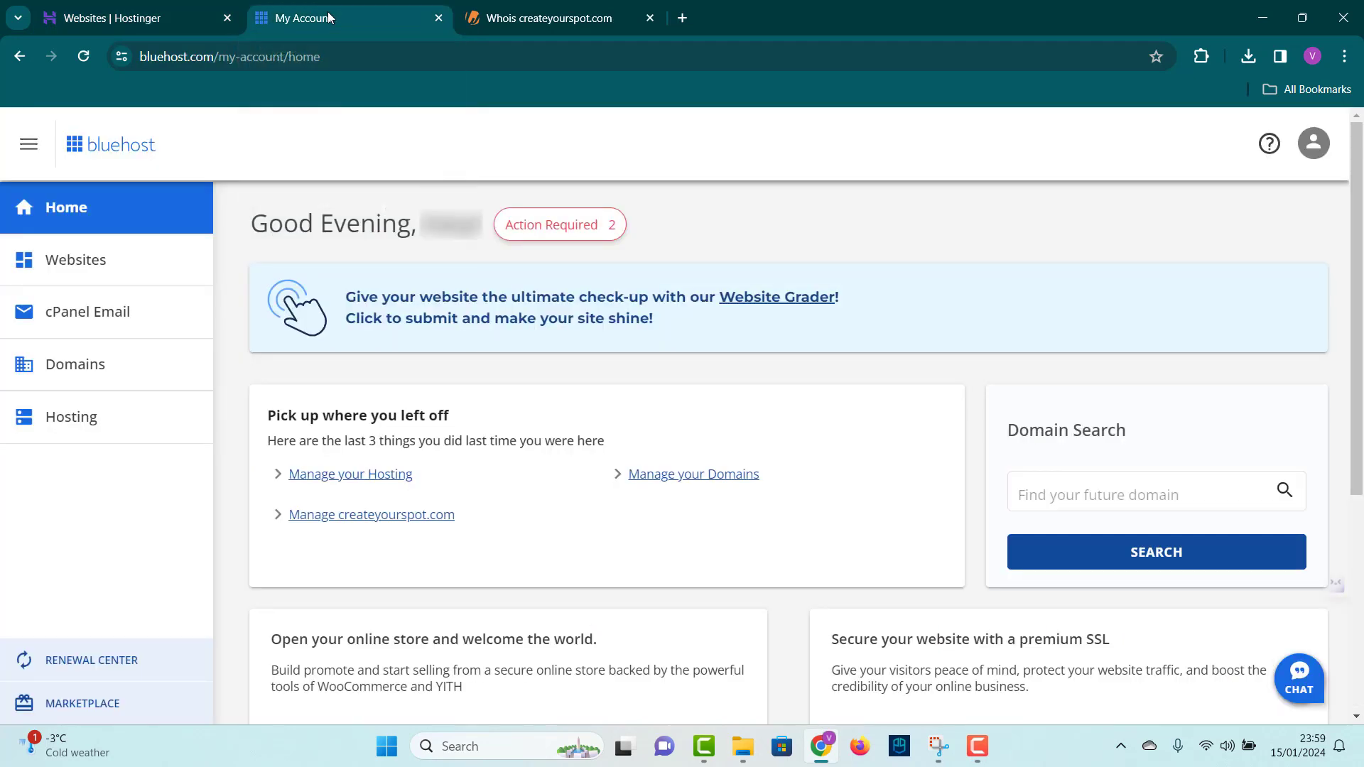
pyautogui.click(88, 365)
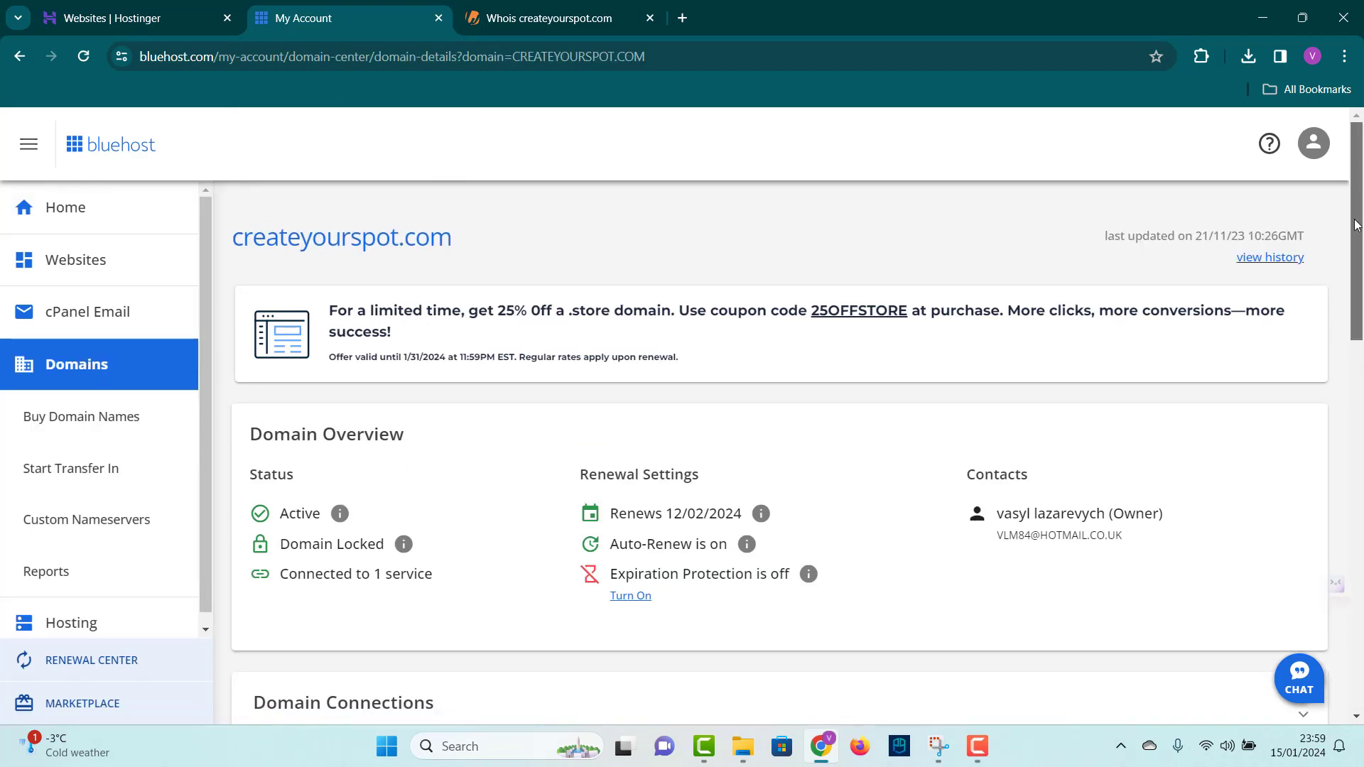
pyautogui.moveTo(1356, 213); pyautogui.dragTo(1360, 579)
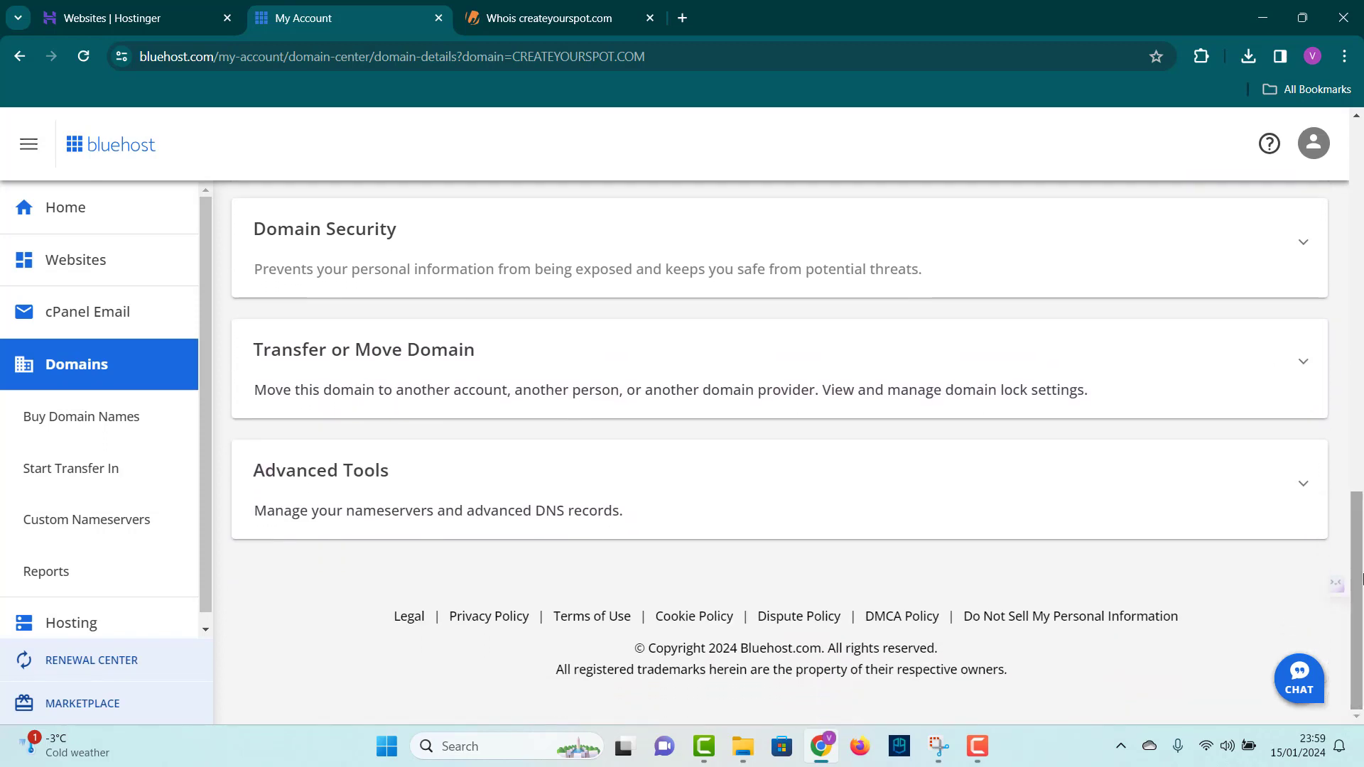
pyautogui.click(1308, 501)
pyautogui.click(437, 415)
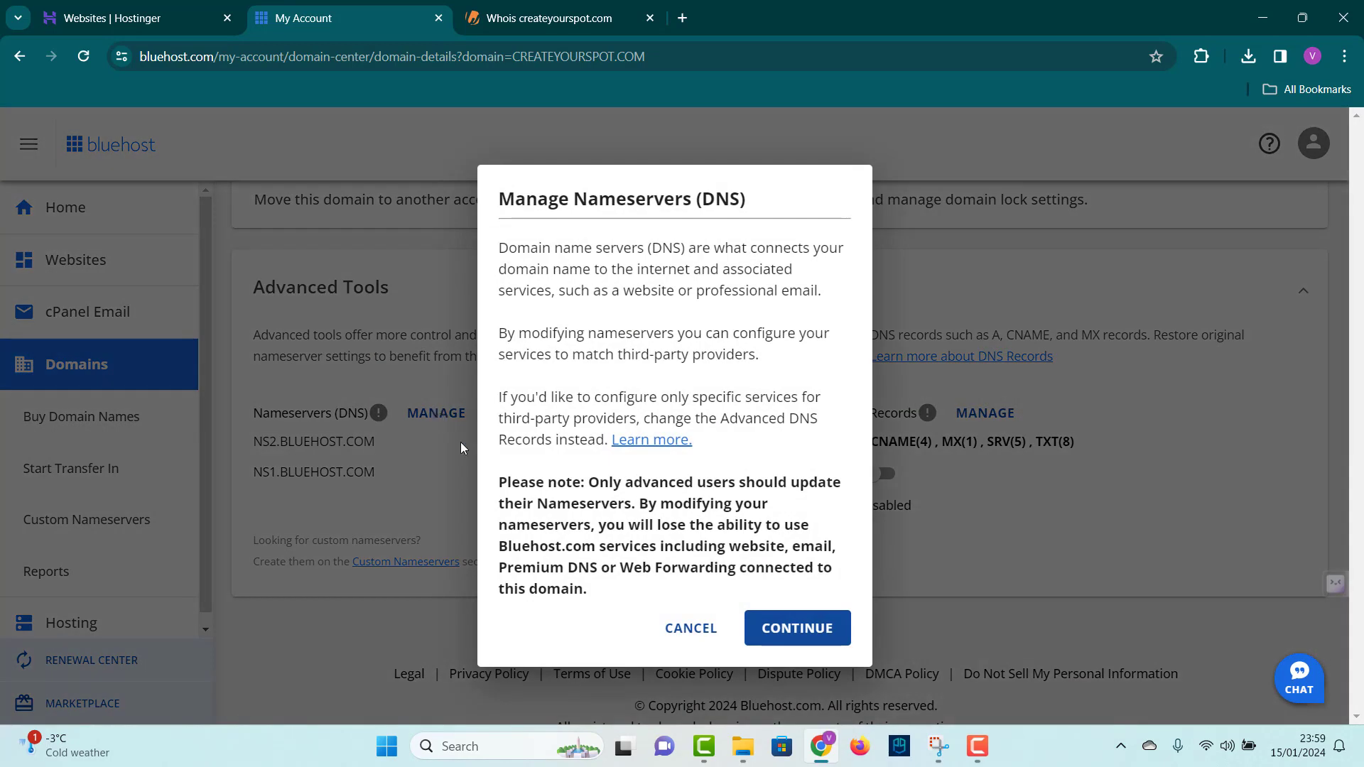
pyautogui.click(786, 626)
# Step: Replace Nameserver 1 with ns1.dns-parking.com
pyautogui.click(679, 334)
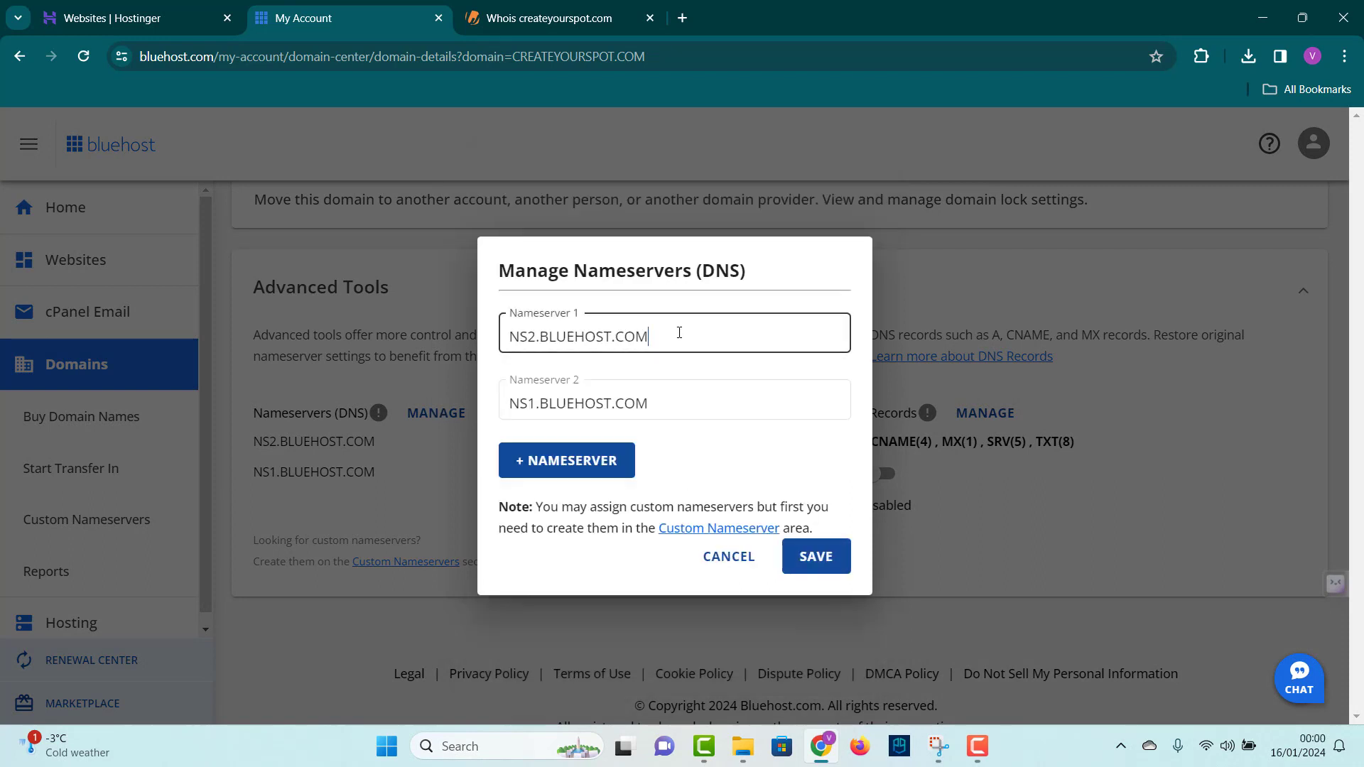
pyautogui.moveTo(679, 334); pyautogui.dragTo(473, 348)
pyautogui.hotkey('ctrl', 'v')
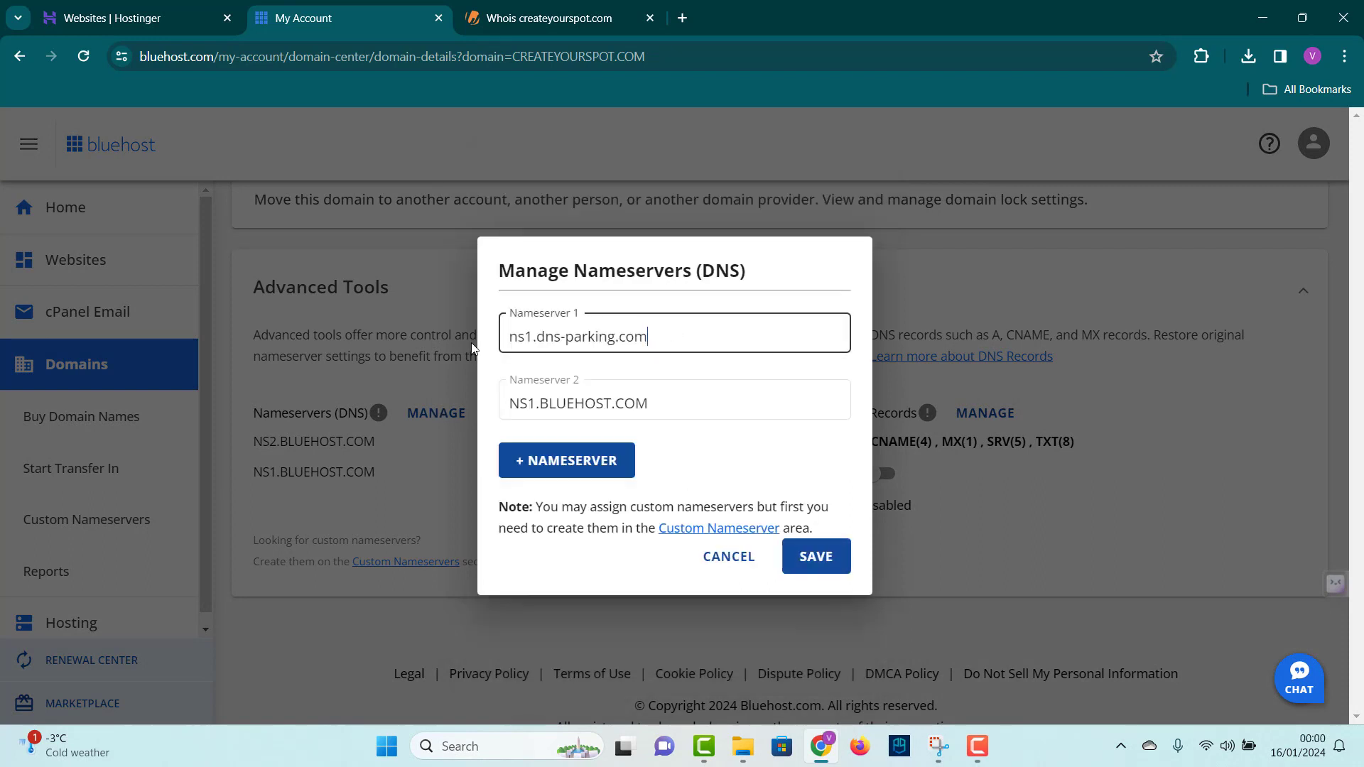
# Step: Copy the second nameserver from Hostinger, set Nameserver 2 in Bluehost to ns2.dns-parking.com and save the nameservers
pyautogui.click(685, 398)
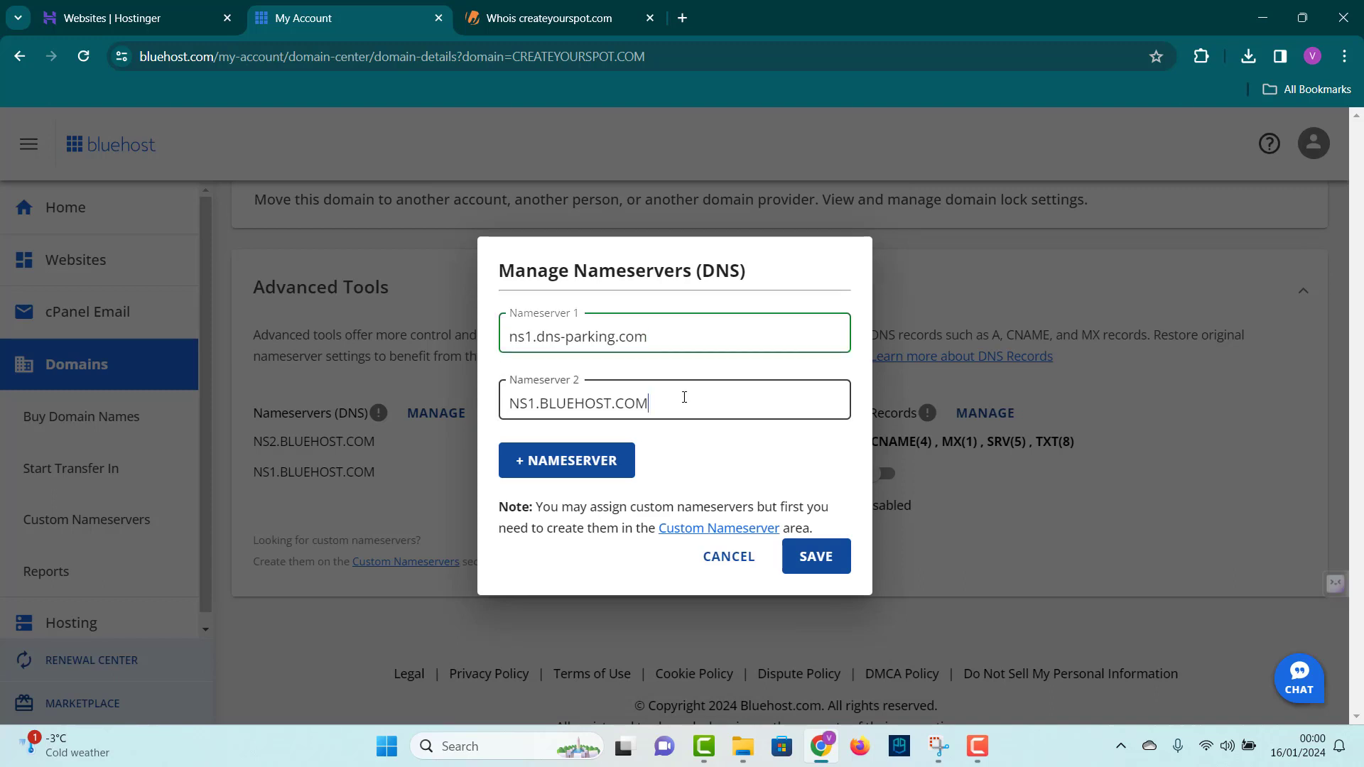
pyautogui.click(153, 27)
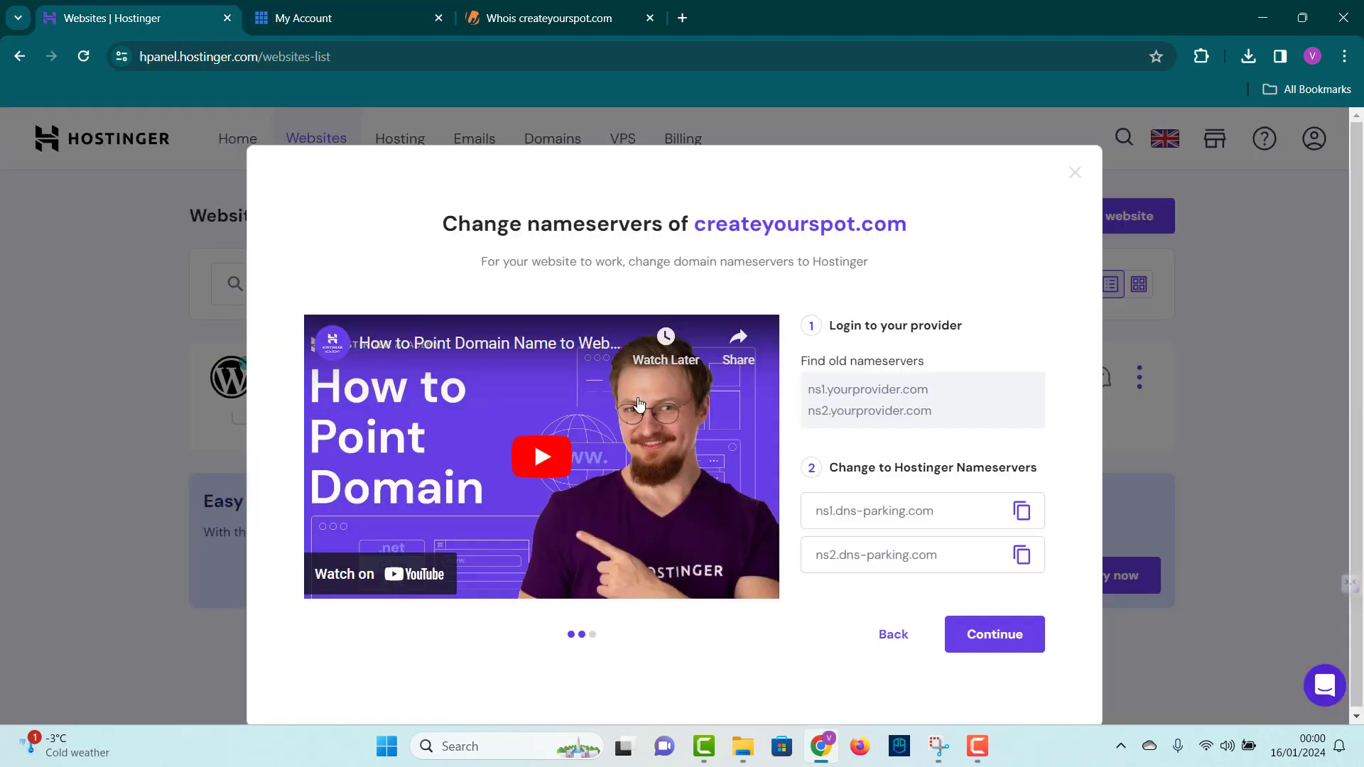
pyautogui.click(1024, 561)
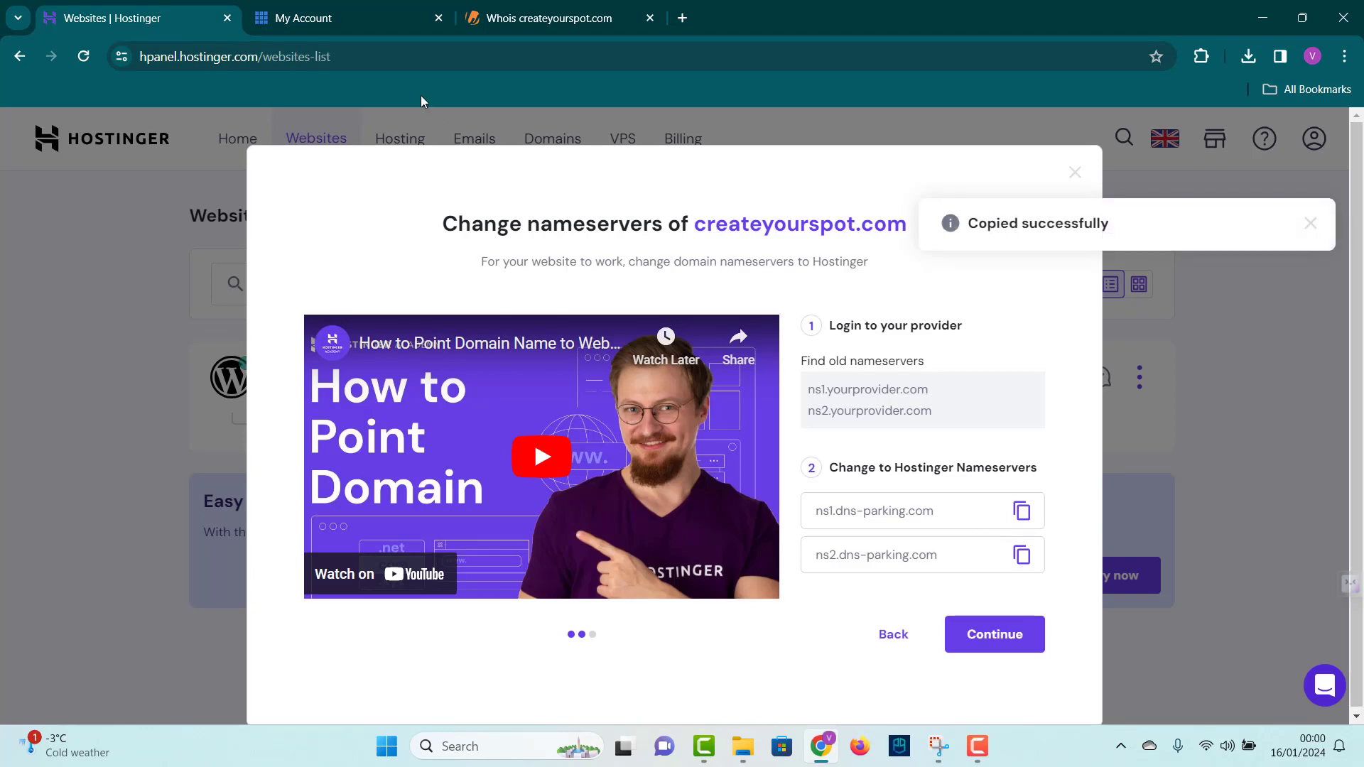
pyautogui.click(370, 25)
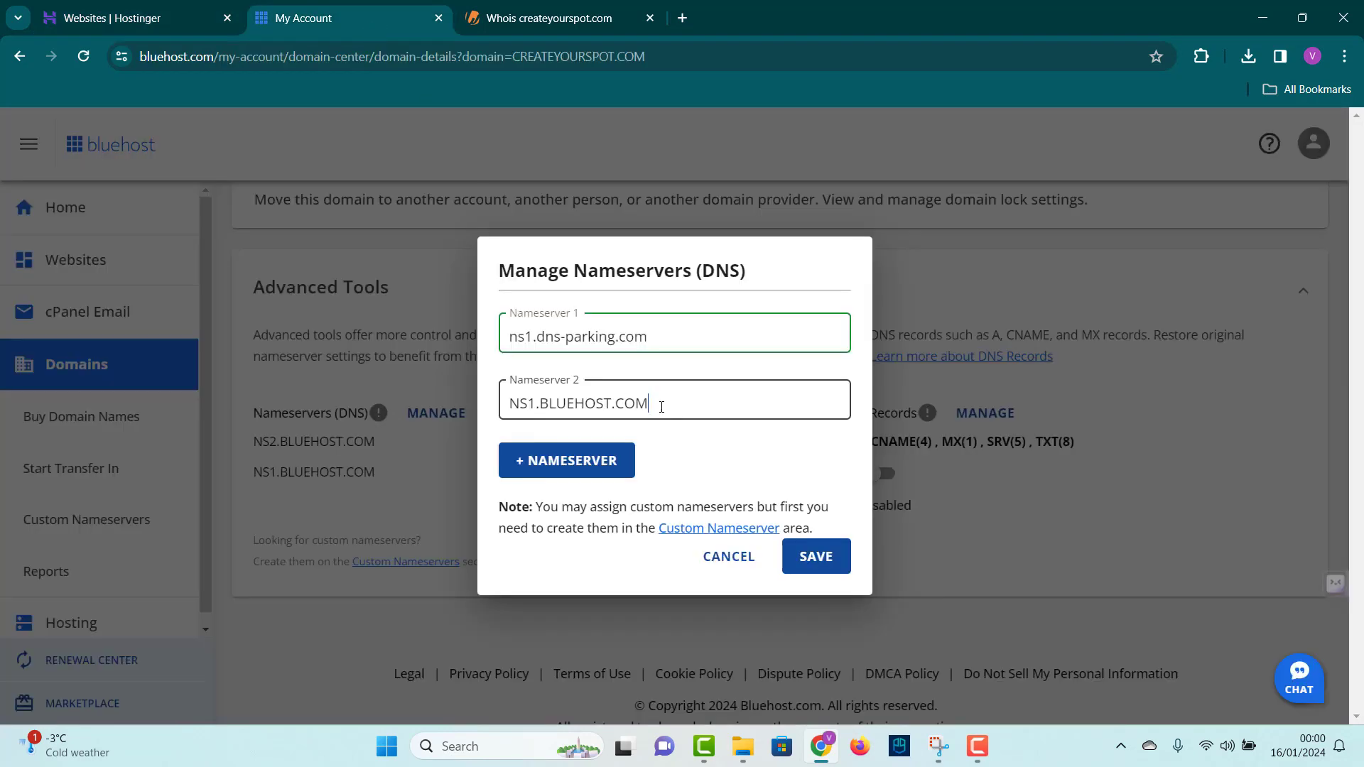
pyautogui.moveTo(662, 406); pyautogui.dragTo(467, 403)
pyautogui.hotkey('ctrl', 'v')
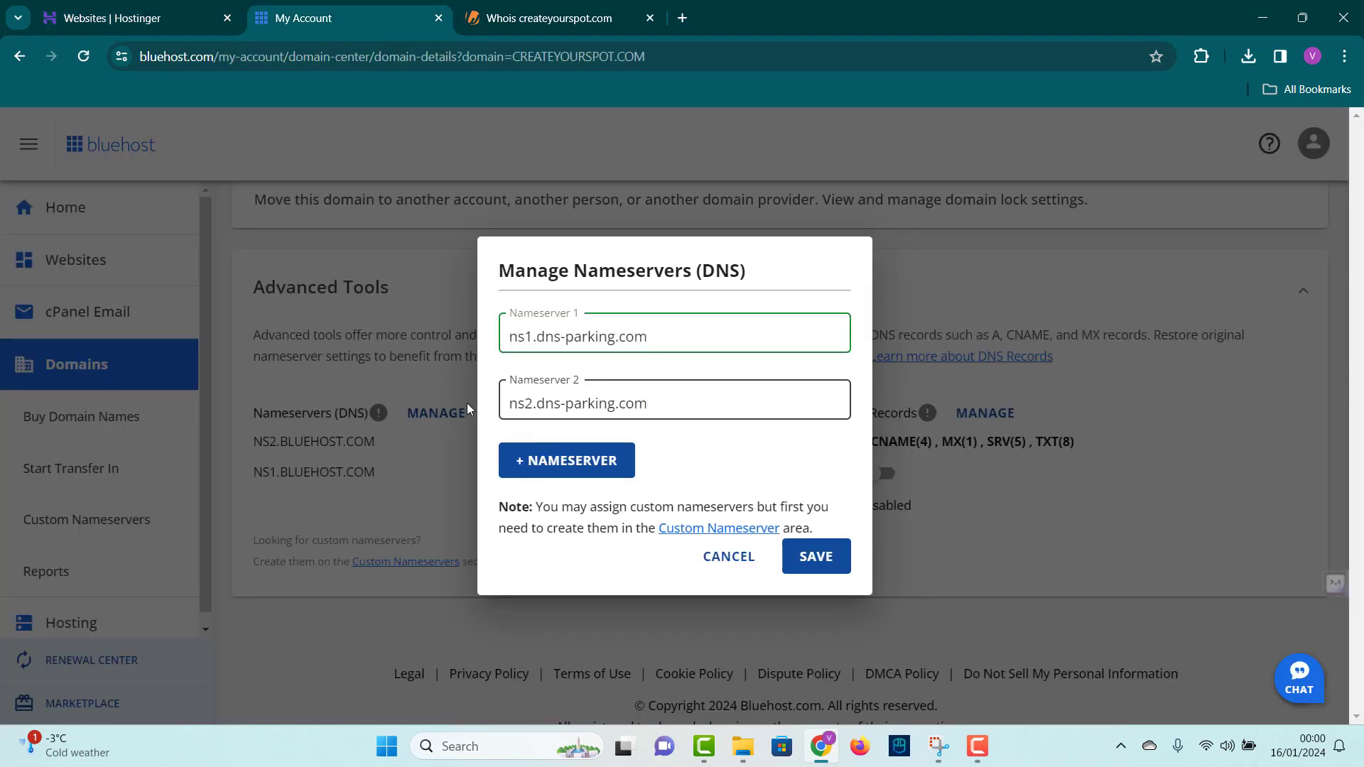
pyautogui.click(814, 561)
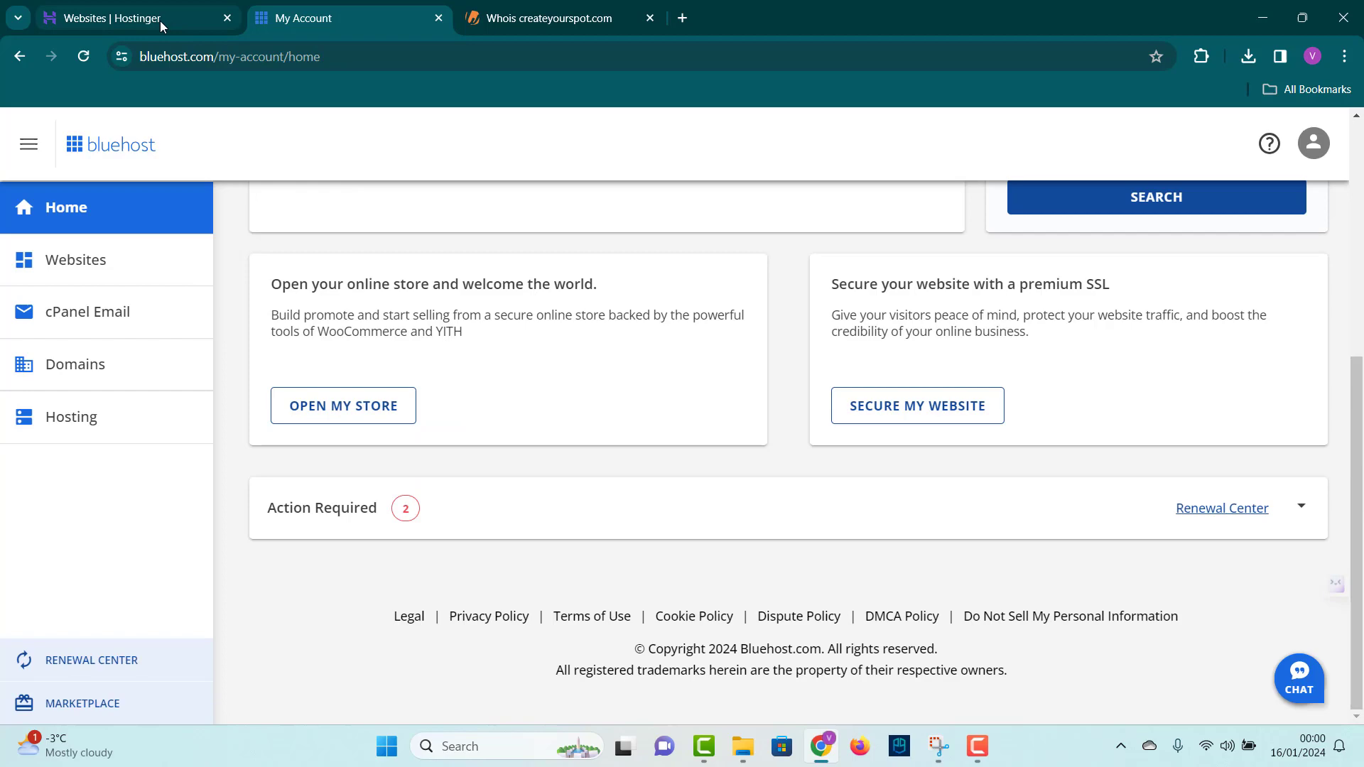
# Step: Return to Hostinger and complete the nameserver change setup for createyourspot.com
pyautogui.click(160, 20)
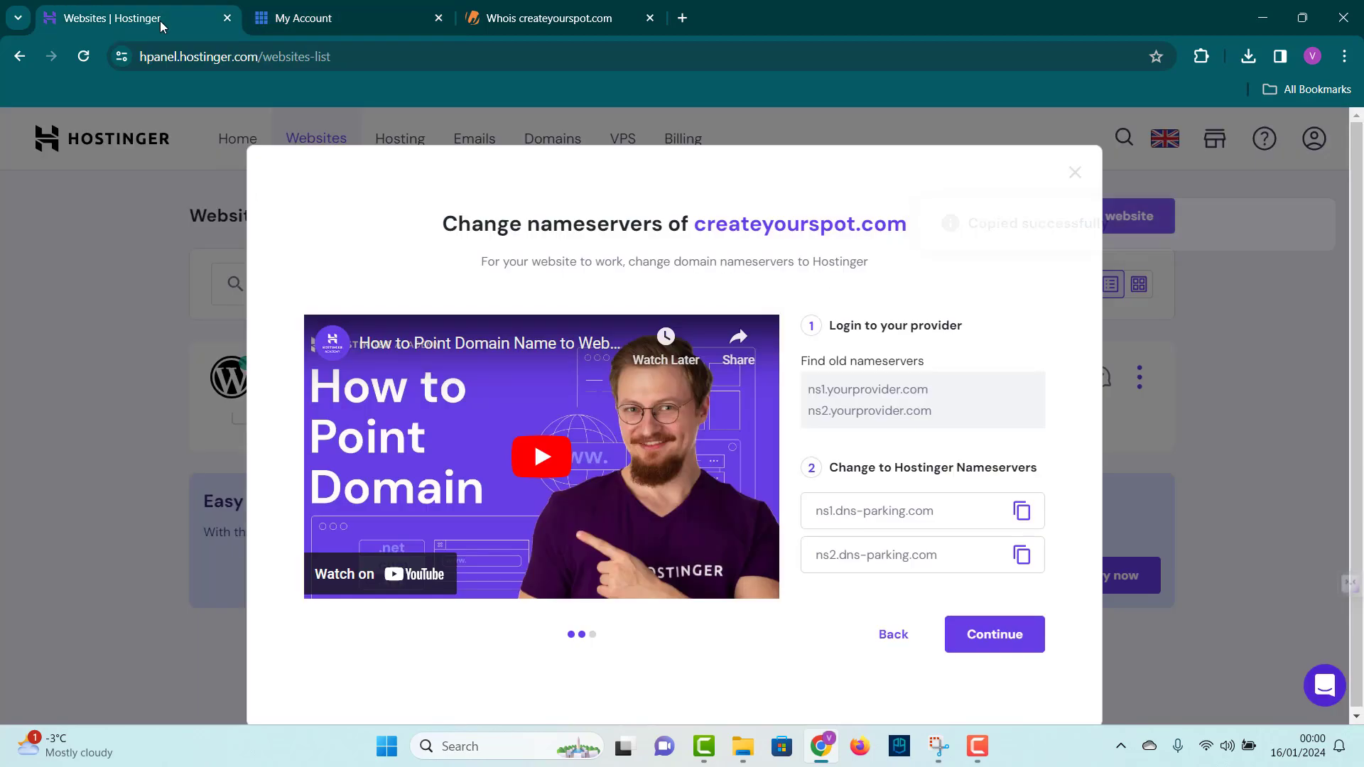
pyautogui.click(993, 642)
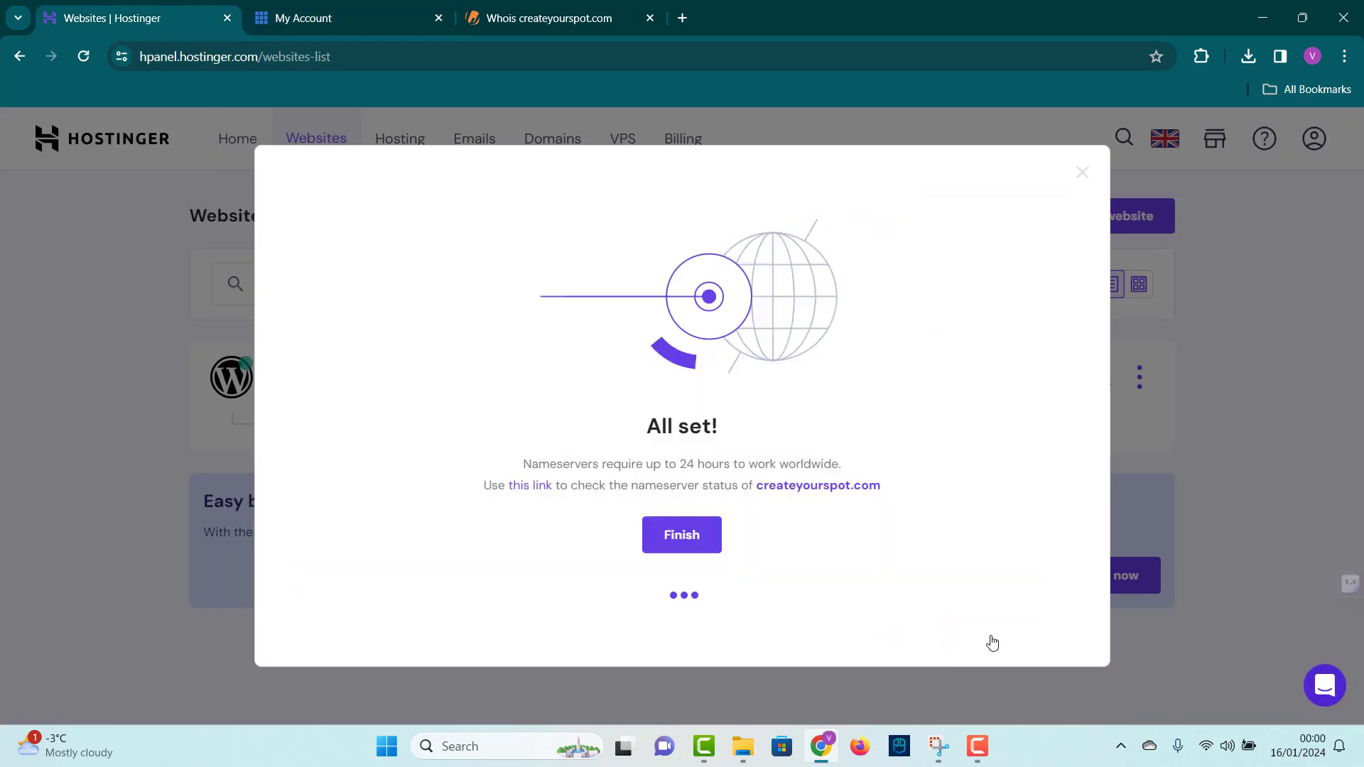
pyautogui.click(684, 537)
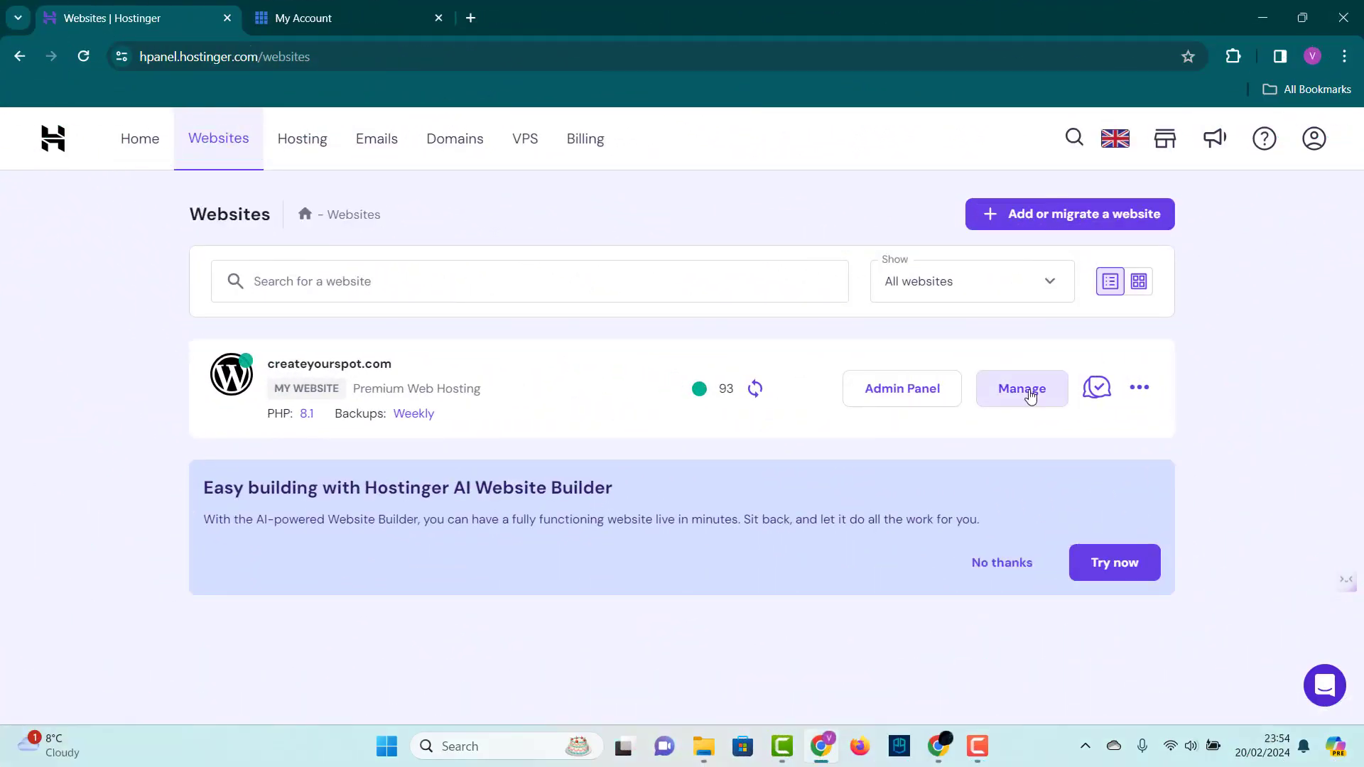
# Step: Open the WordPress admin of createyourspot.com from its Hostinger dashboard, dismiss the Qi Addons notice and visit the live site
pyautogui.click(1027, 389)
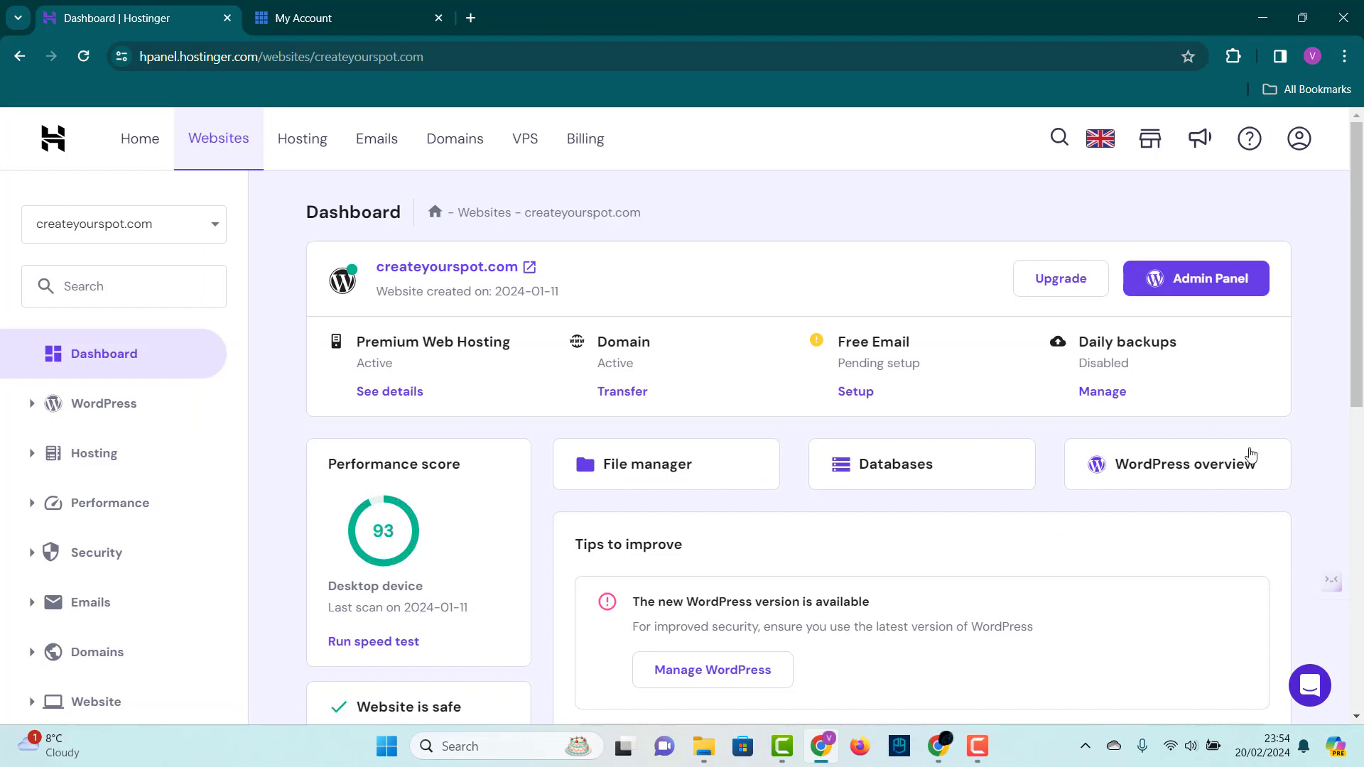
pyautogui.click(1190, 277)
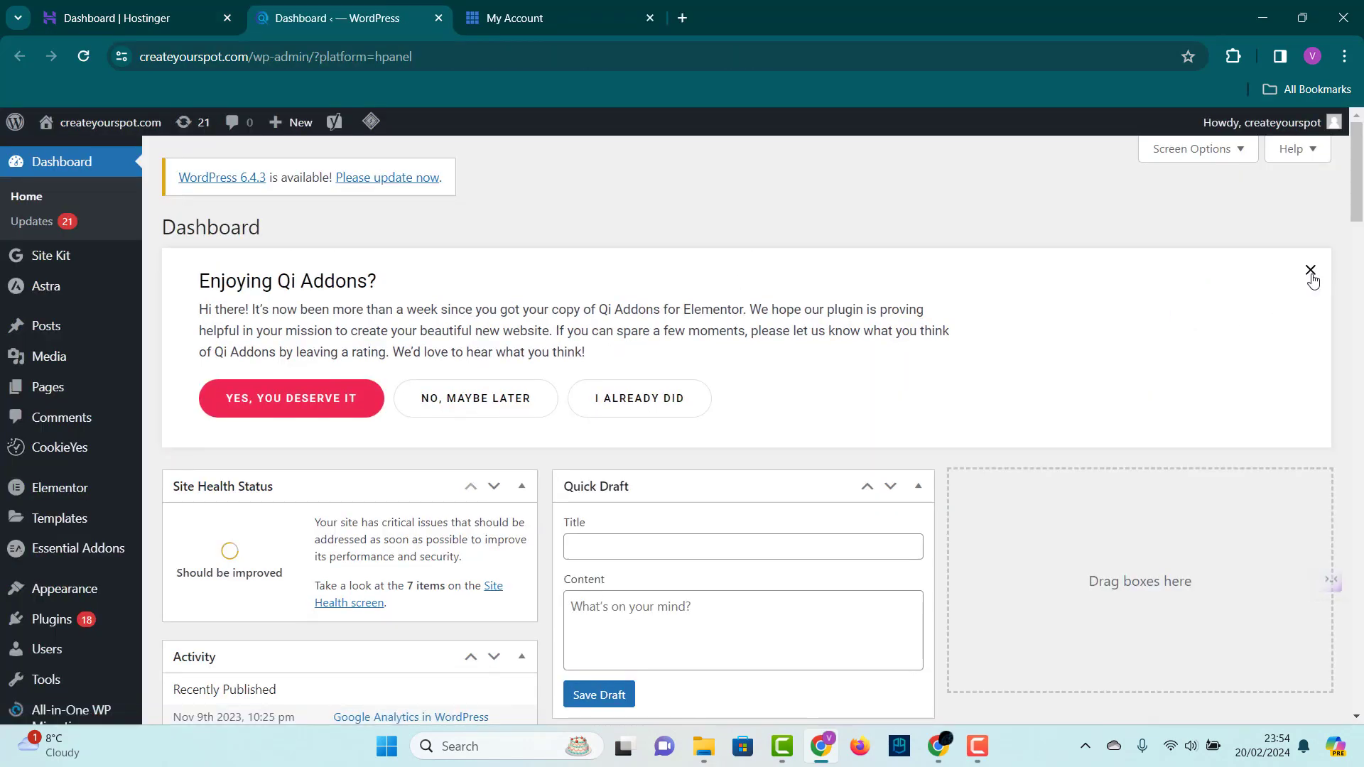
pyautogui.click(1311, 274)
pyautogui.click(142, 122)
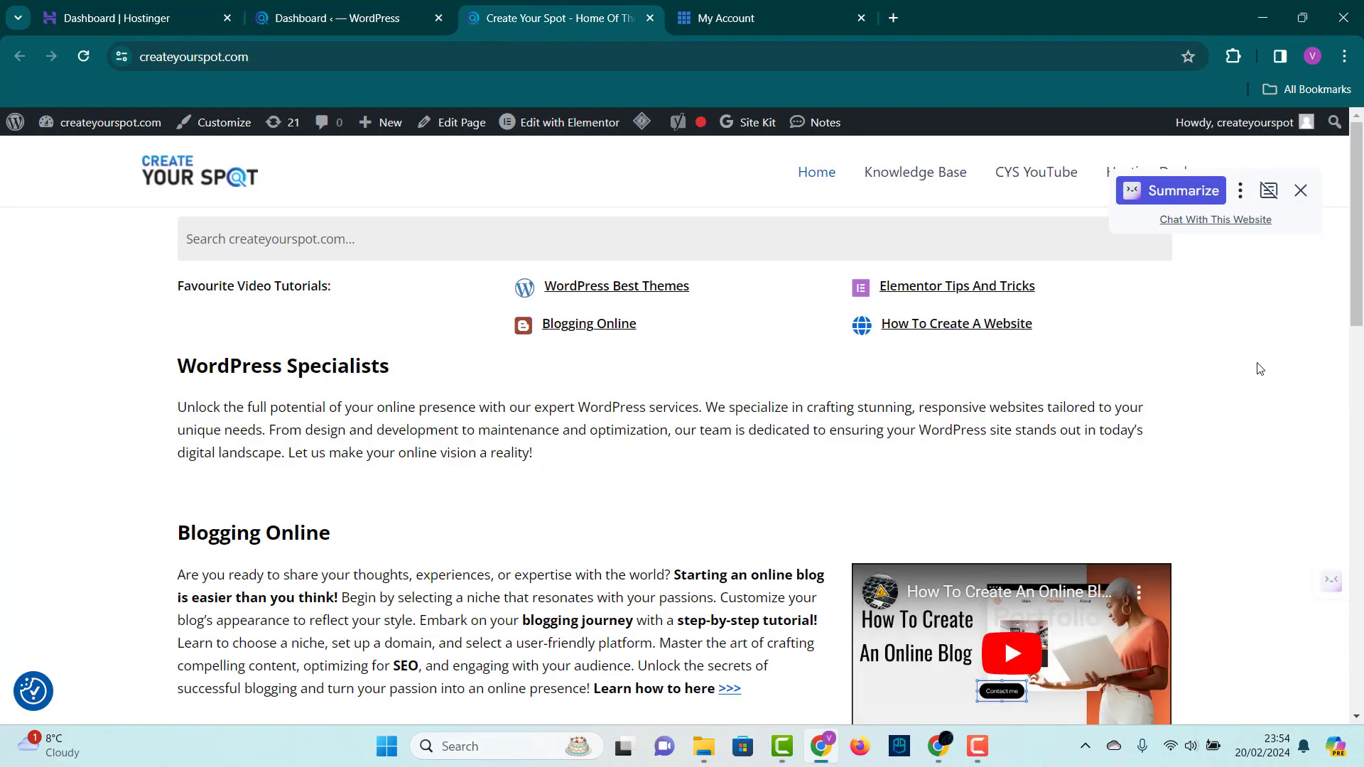
# Step: Look through the site's home page, and open the Google Analytics in WordPress post in the Elementor editor
pyautogui.scroll(-15, 1260, 368)
pyautogui.scroll(15, 962, 213)
pyautogui.click(940, 177)
pyautogui.click(441, 326)
pyautogui.click(559, 123)
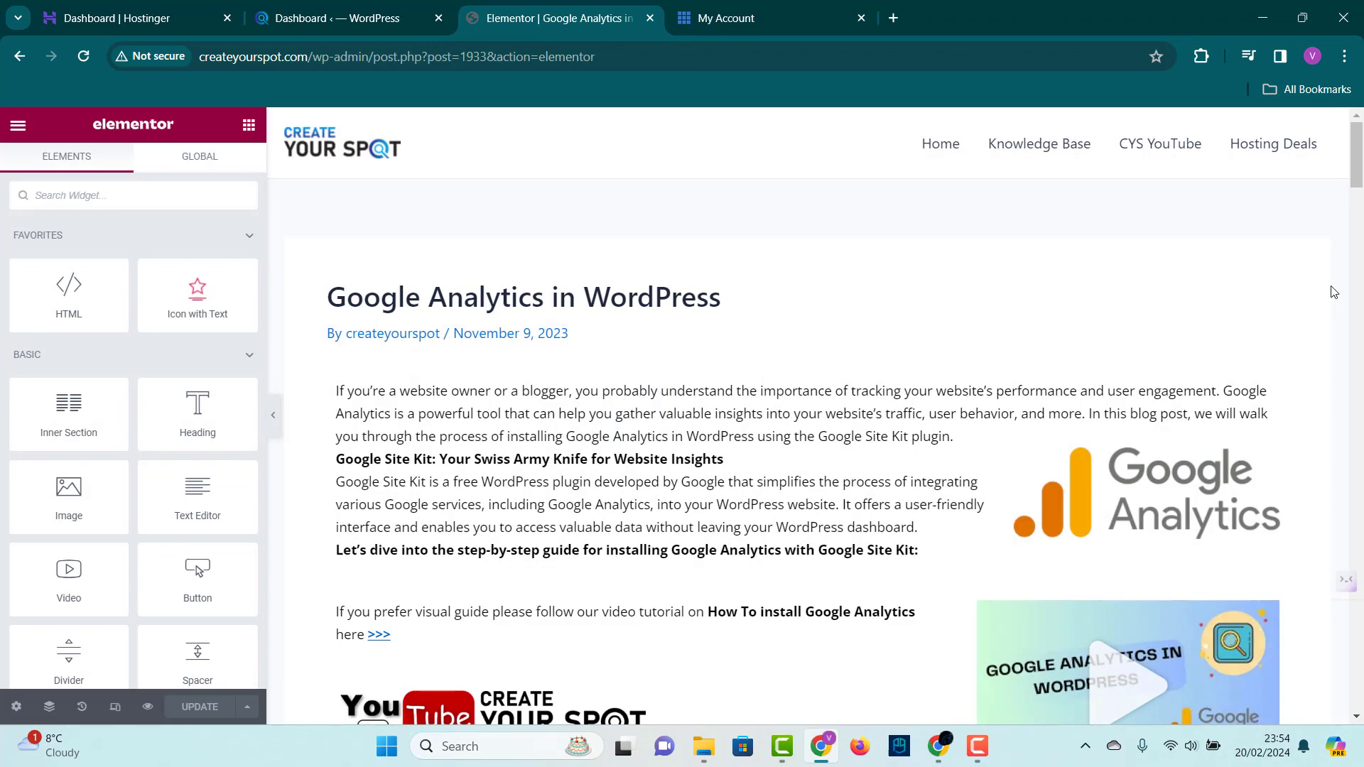
pyautogui.moveTo(1357, 153)
pyautogui.mouseDown()
pyautogui.moveTo(1358, 661)
pyautogui.moveTo(1358, 142)
pyautogui.mouseUp()
pyautogui.click(782, 569)
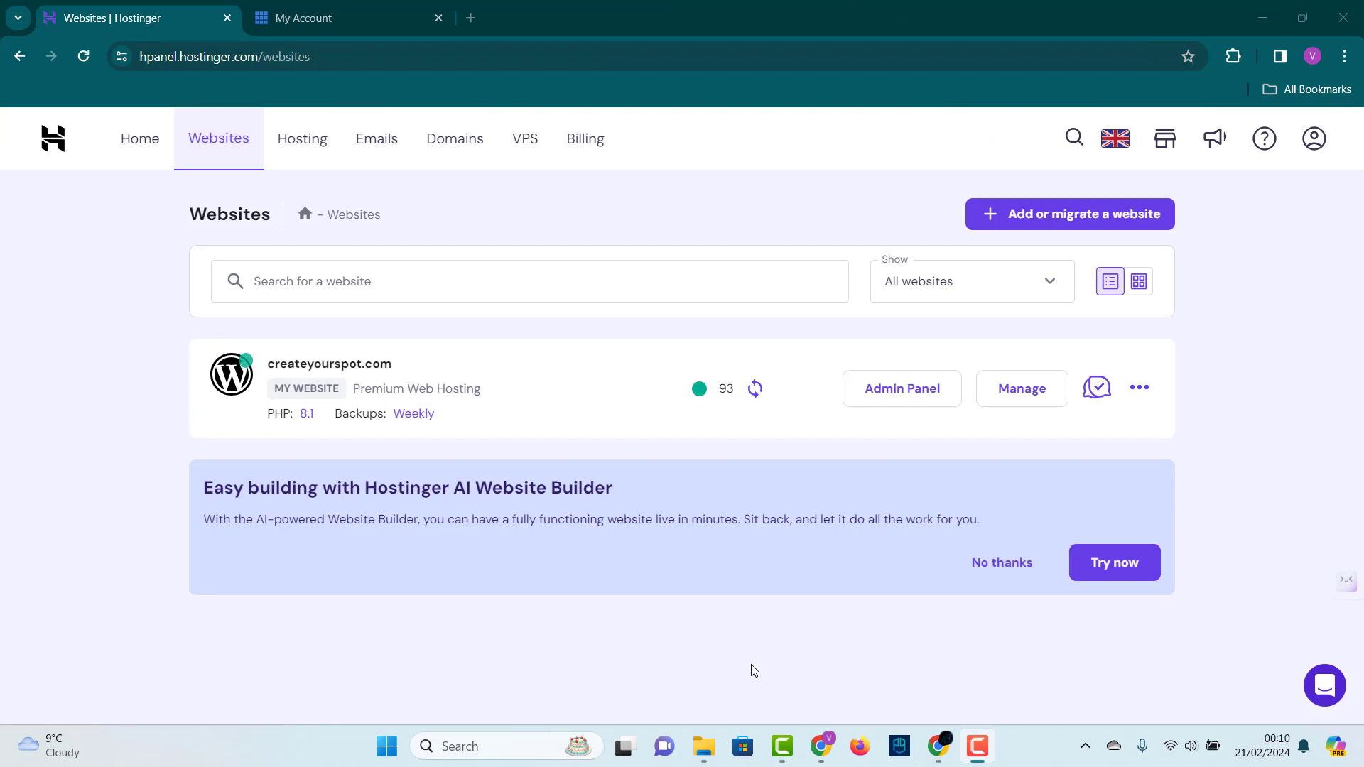
# Step: Check createyourspot.com in the Bluehost account, and open Hostinger's page for transferring an existing domain
pyautogui.click(352, 18)
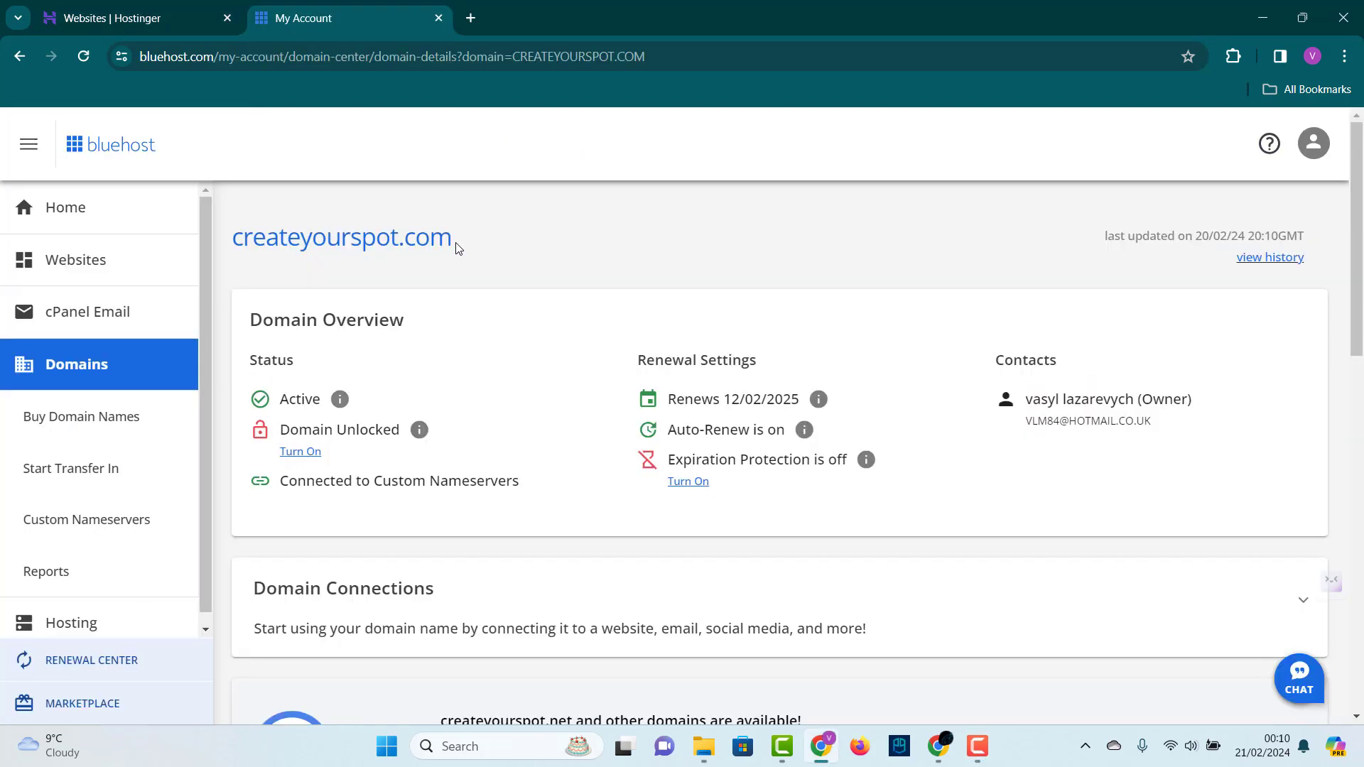
pyautogui.moveTo(455, 245); pyautogui.dragTo(235, 249)
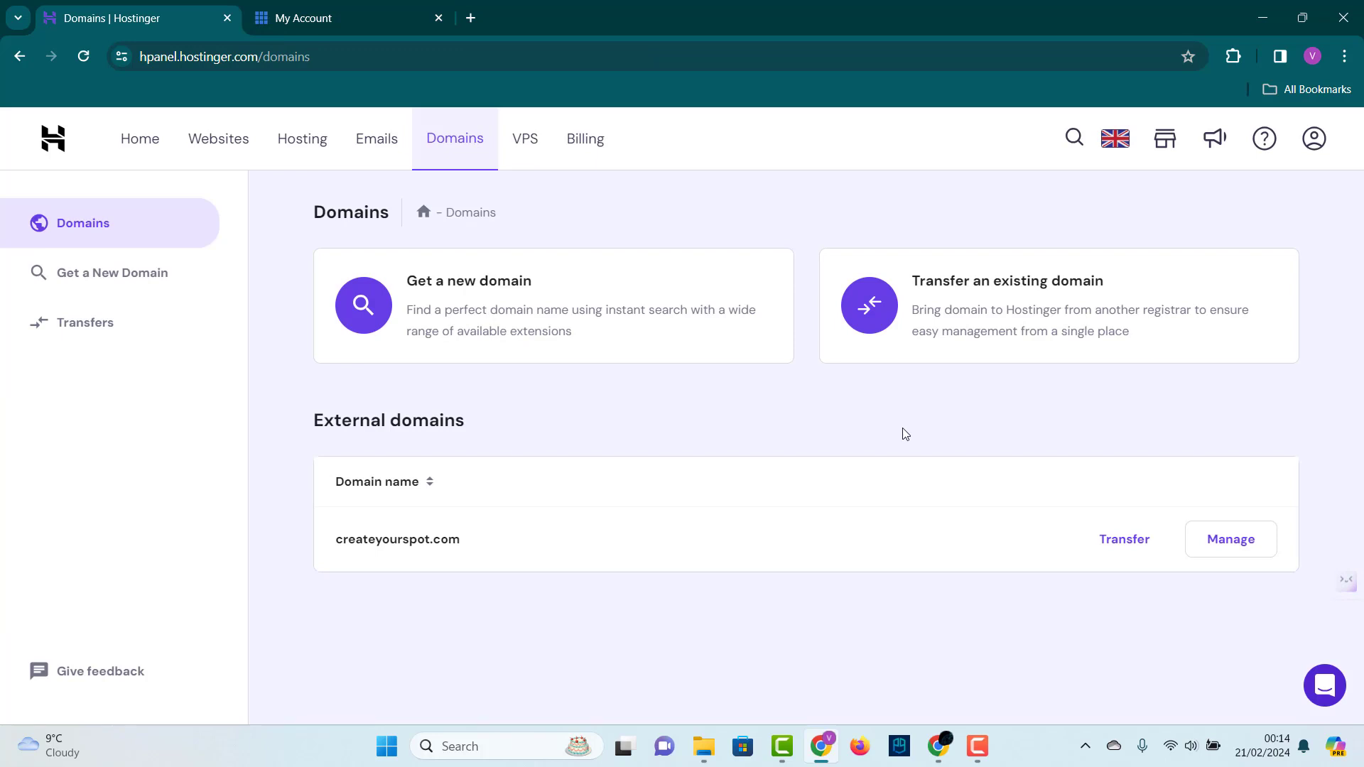
pyautogui.click(869, 321)
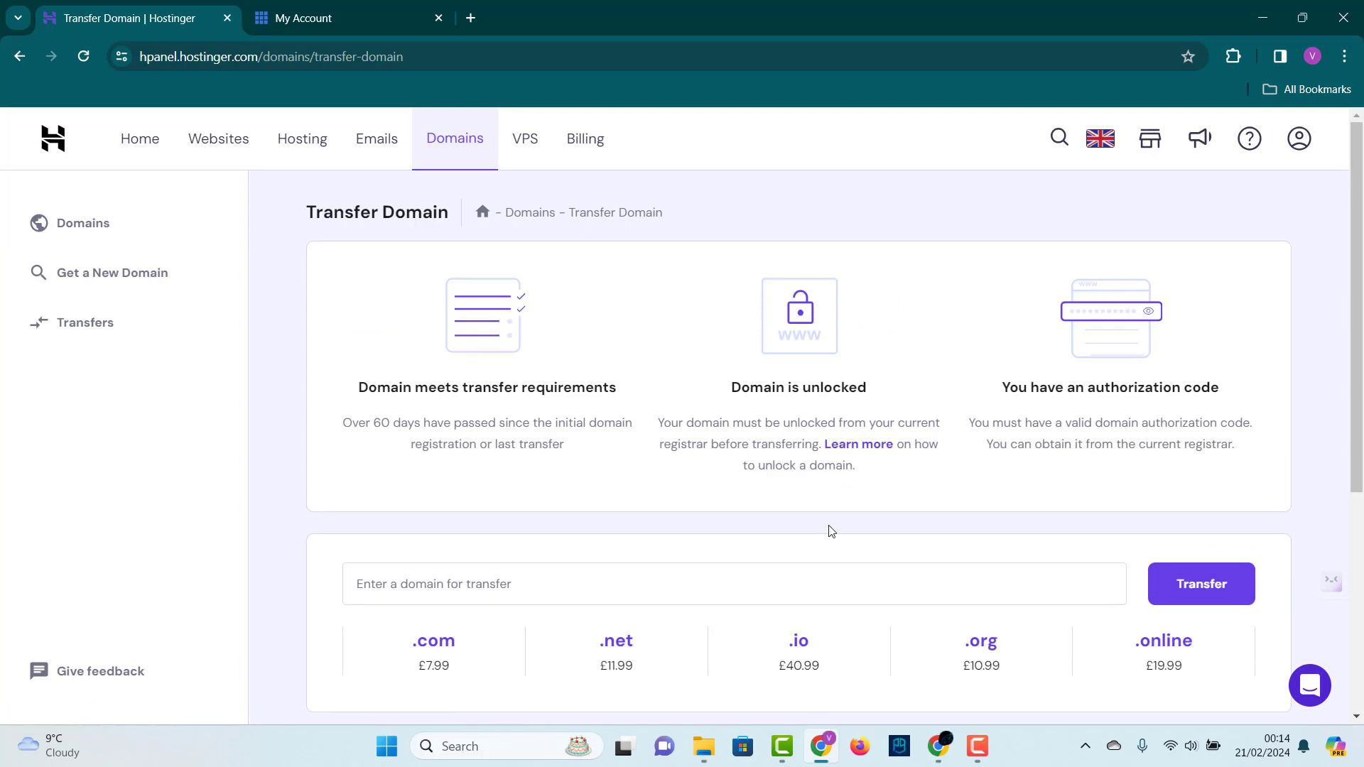
pyautogui.click(803, 585)
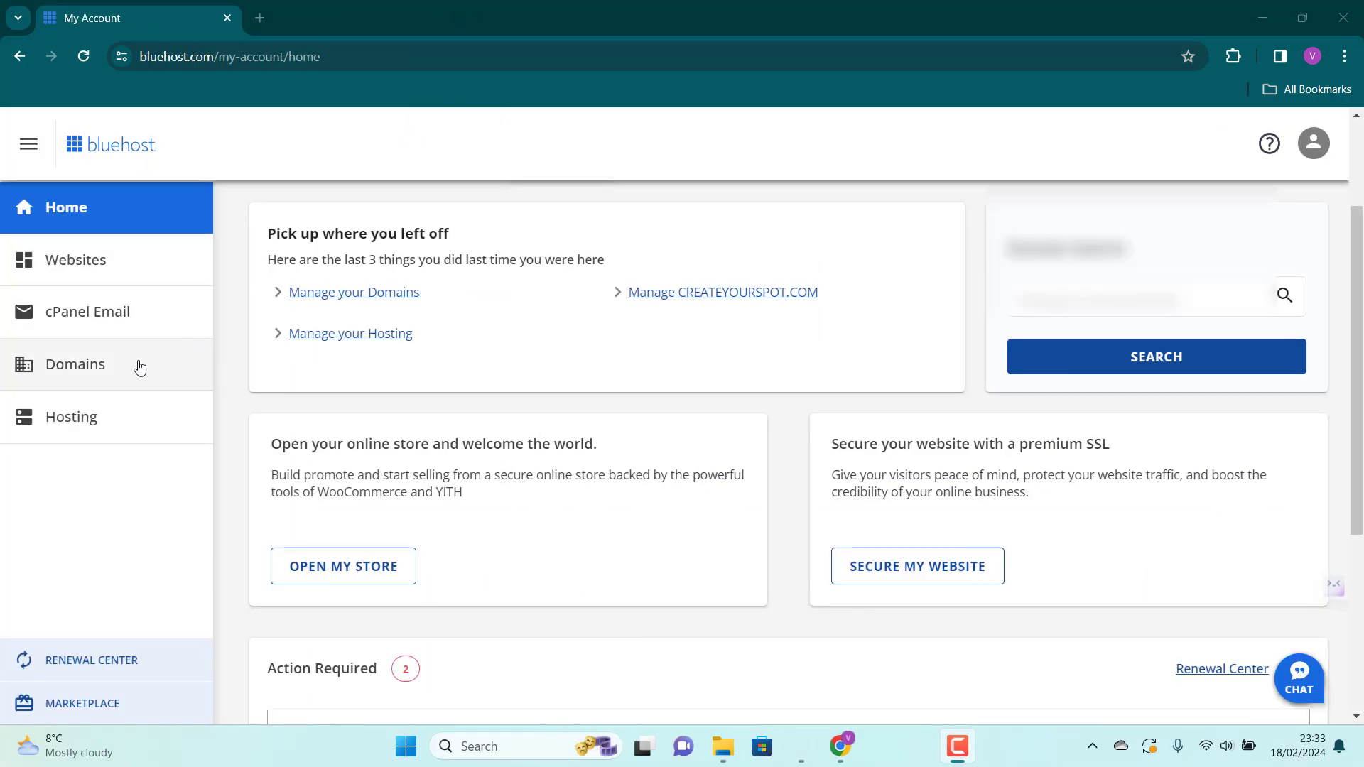
# Step: Open the transfer settings of createyourspot.com in Bluehost and unlock the domain
pyautogui.click(102, 366)
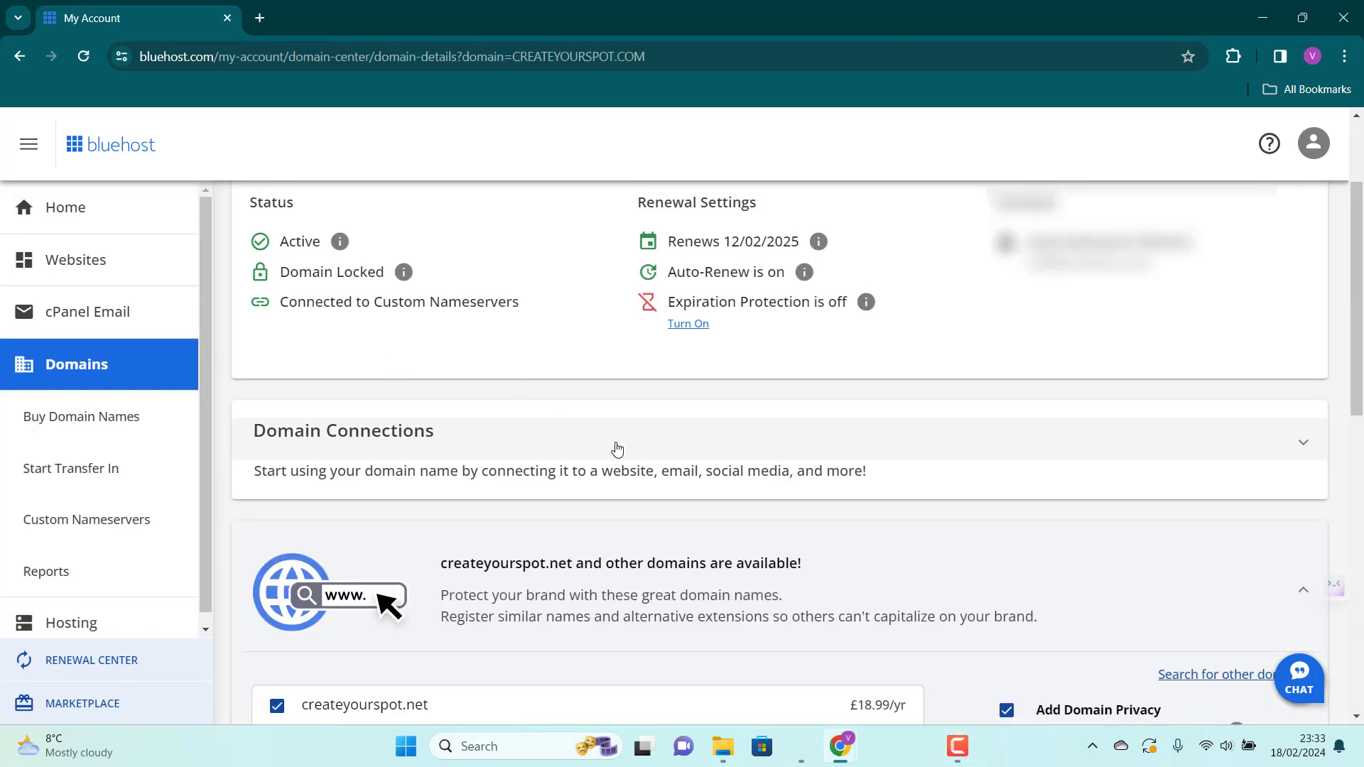
pyautogui.moveTo(1354, 240); pyautogui.dragTo(1331, 527)
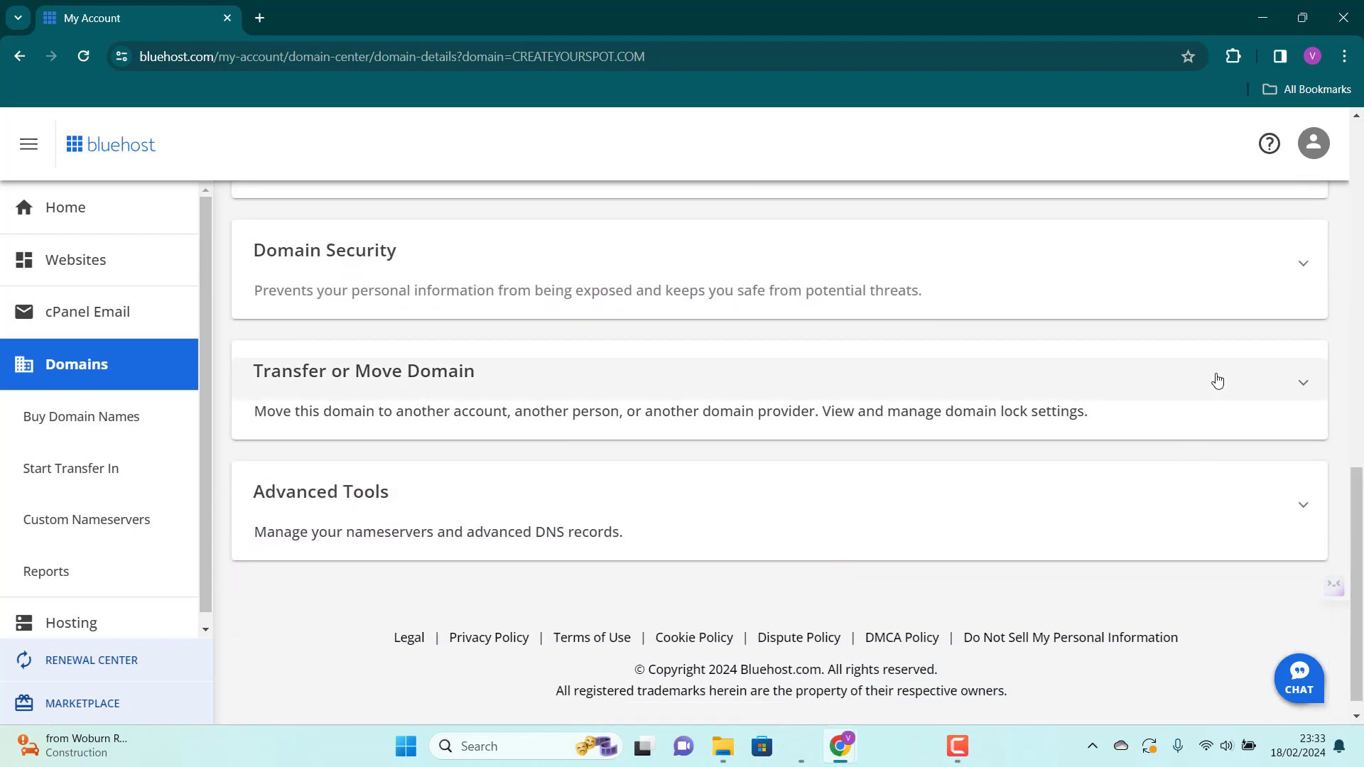
pyautogui.click(1295, 389)
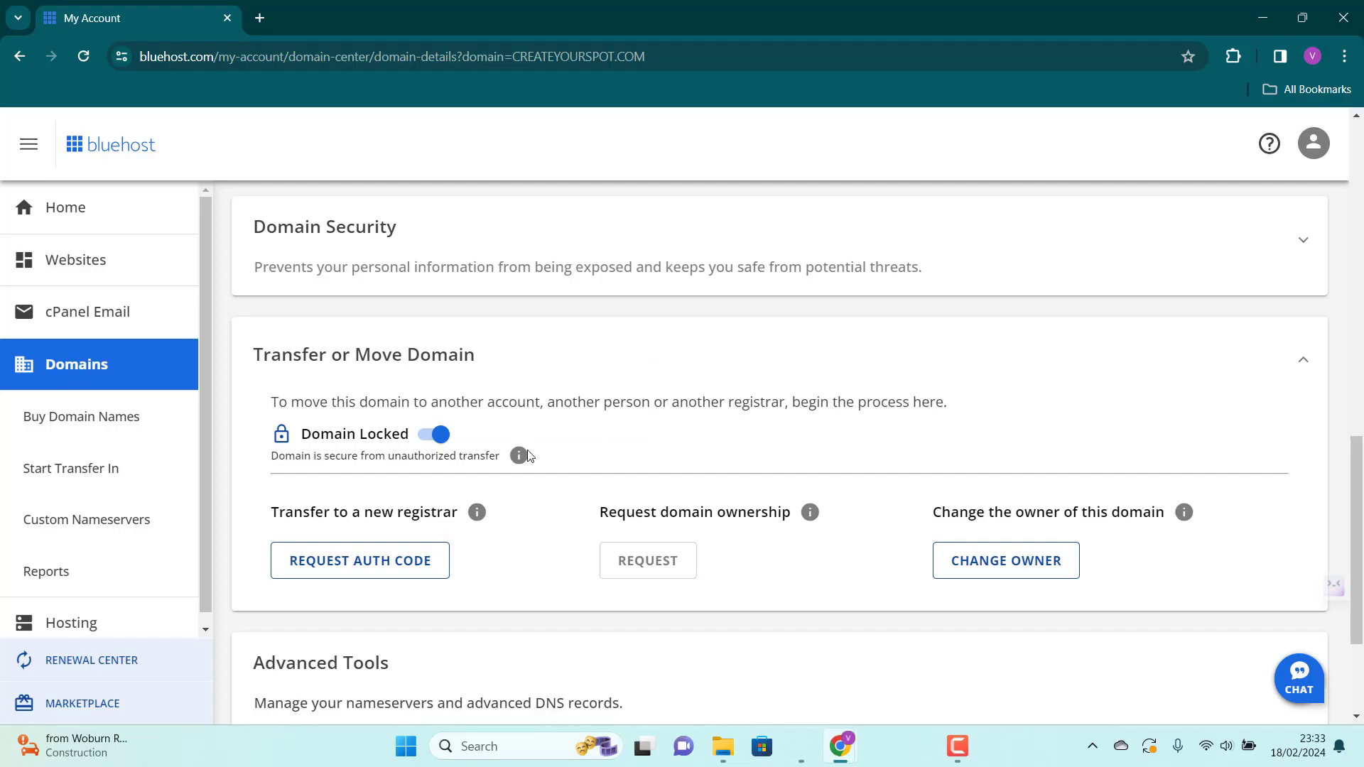
pyautogui.moveTo(520, 453)
pyautogui.click(441, 442)
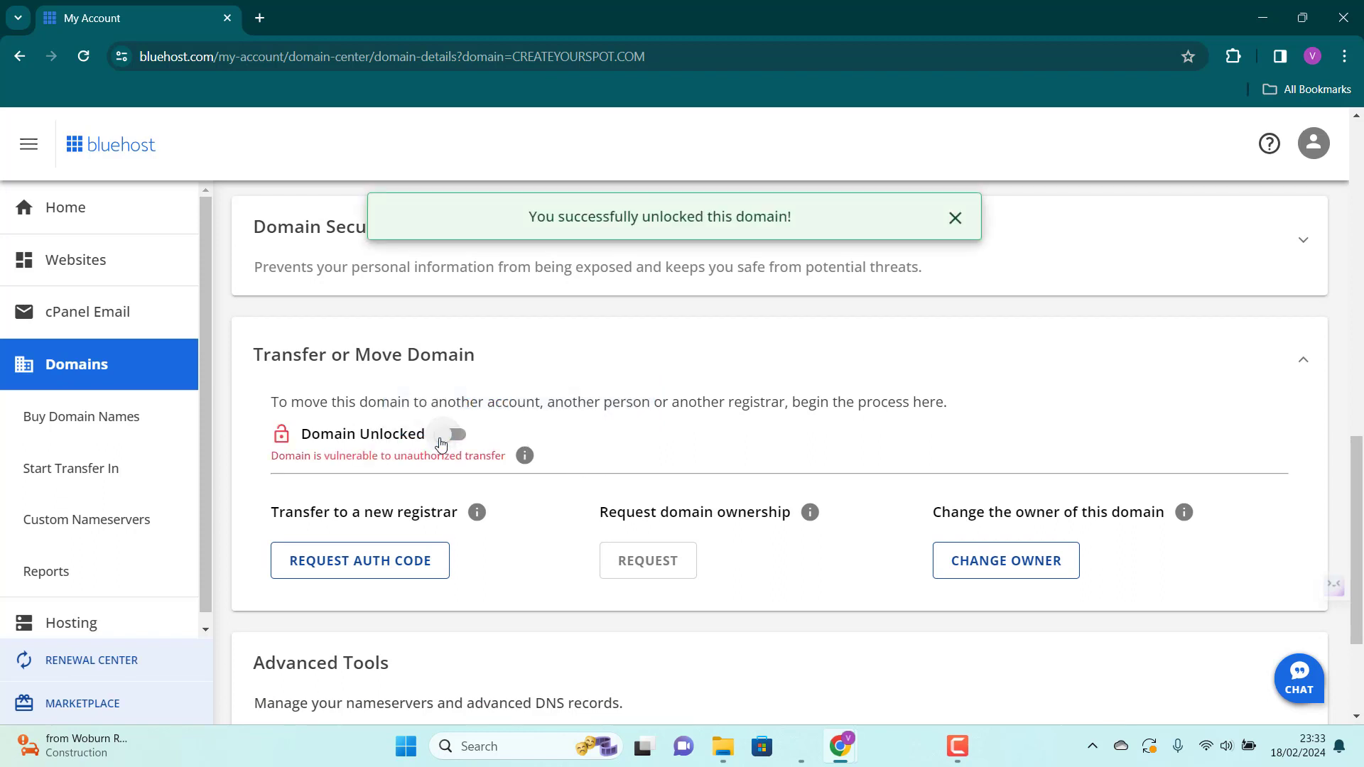
# Step: Request the domain's authorization code, acknowledge the transfer warning and continue the transfer
pyautogui.moveTo(479, 515)
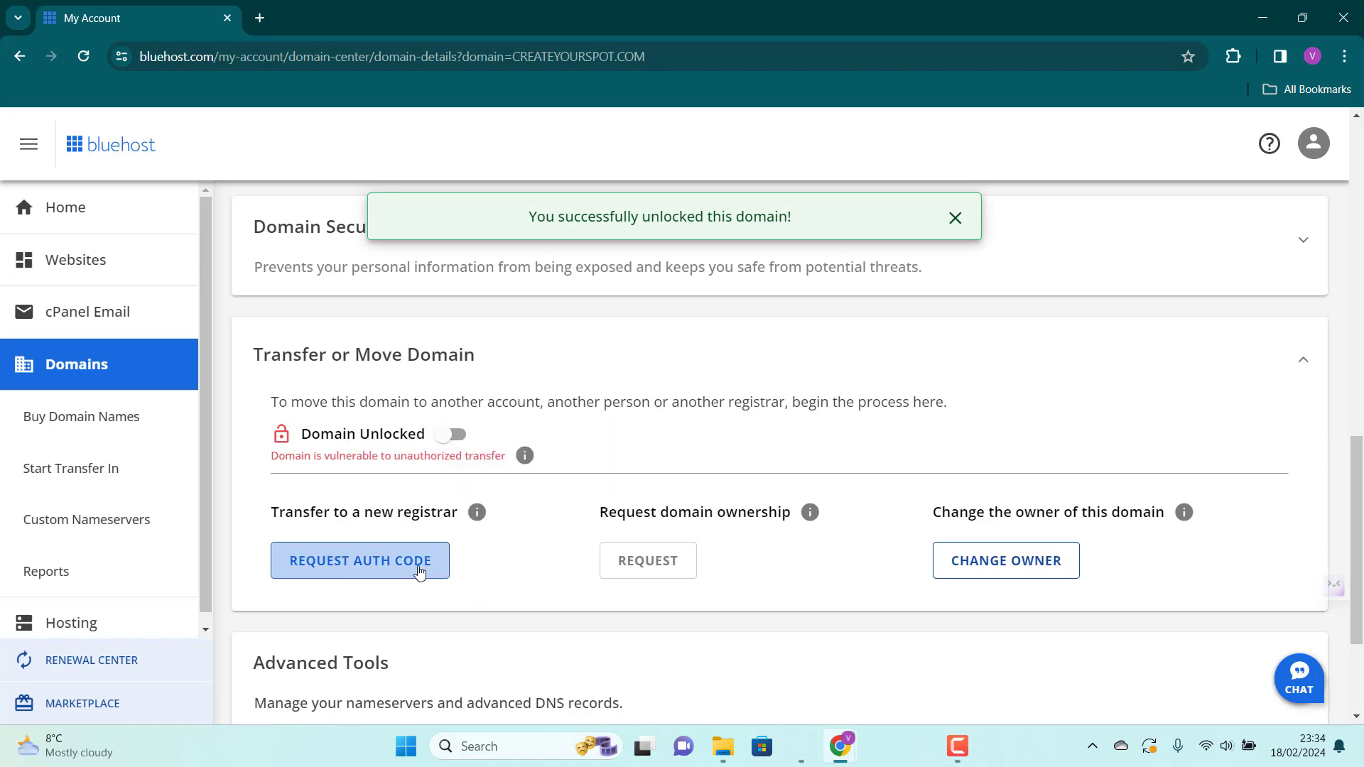
pyautogui.click(394, 569)
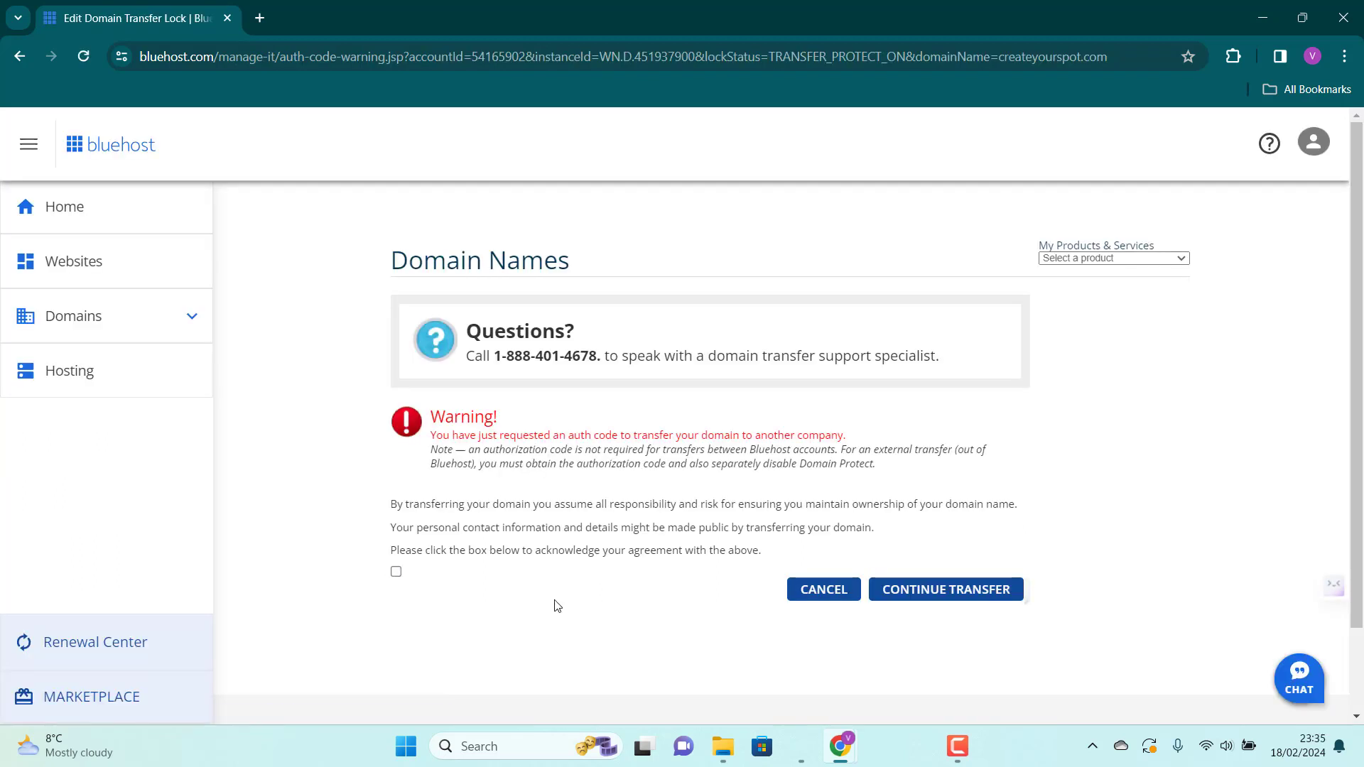
pyautogui.click(396, 572)
pyautogui.click(954, 594)
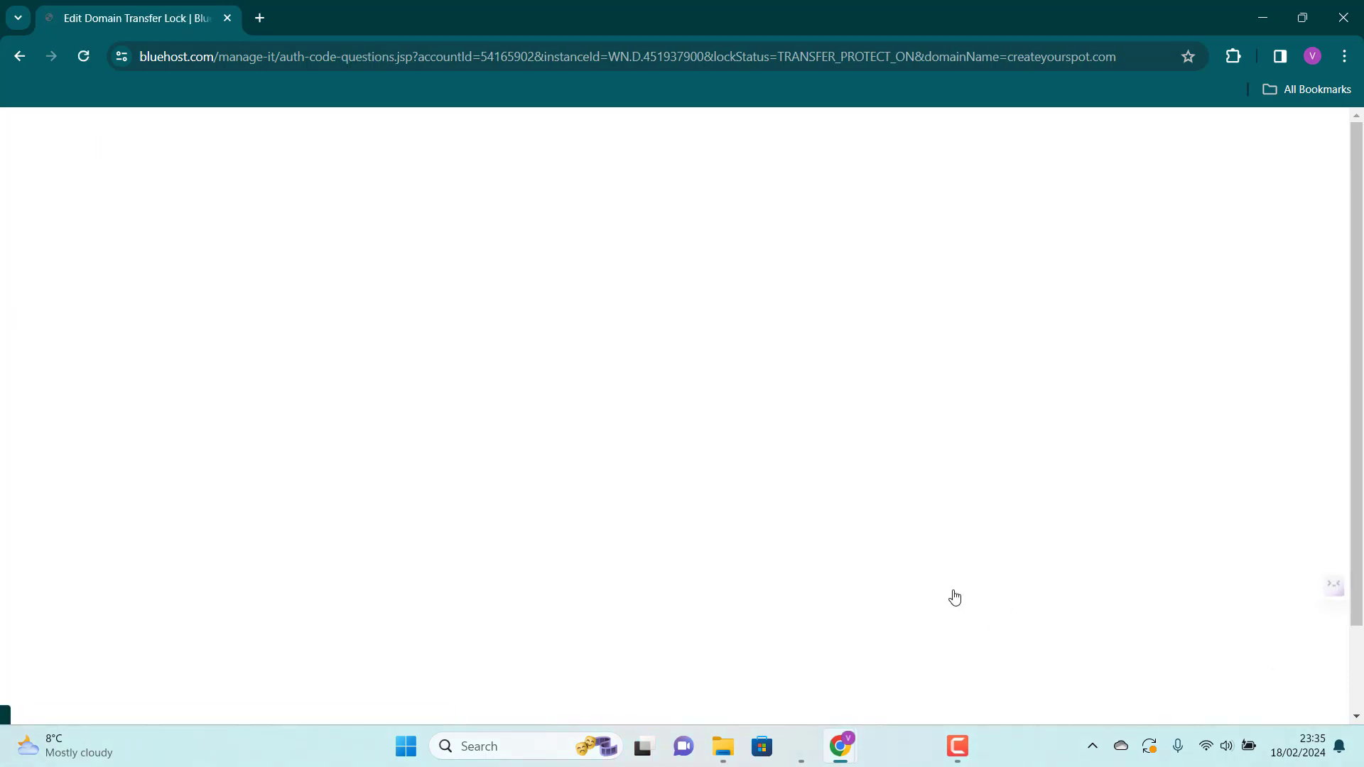
# Step: Answer the transfer questions with Other as the company, For lower costs as the reason, and No for auction purchase and other Bluehost domains
pyautogui.click(925, 481)
pyautogui.click(812, 511)
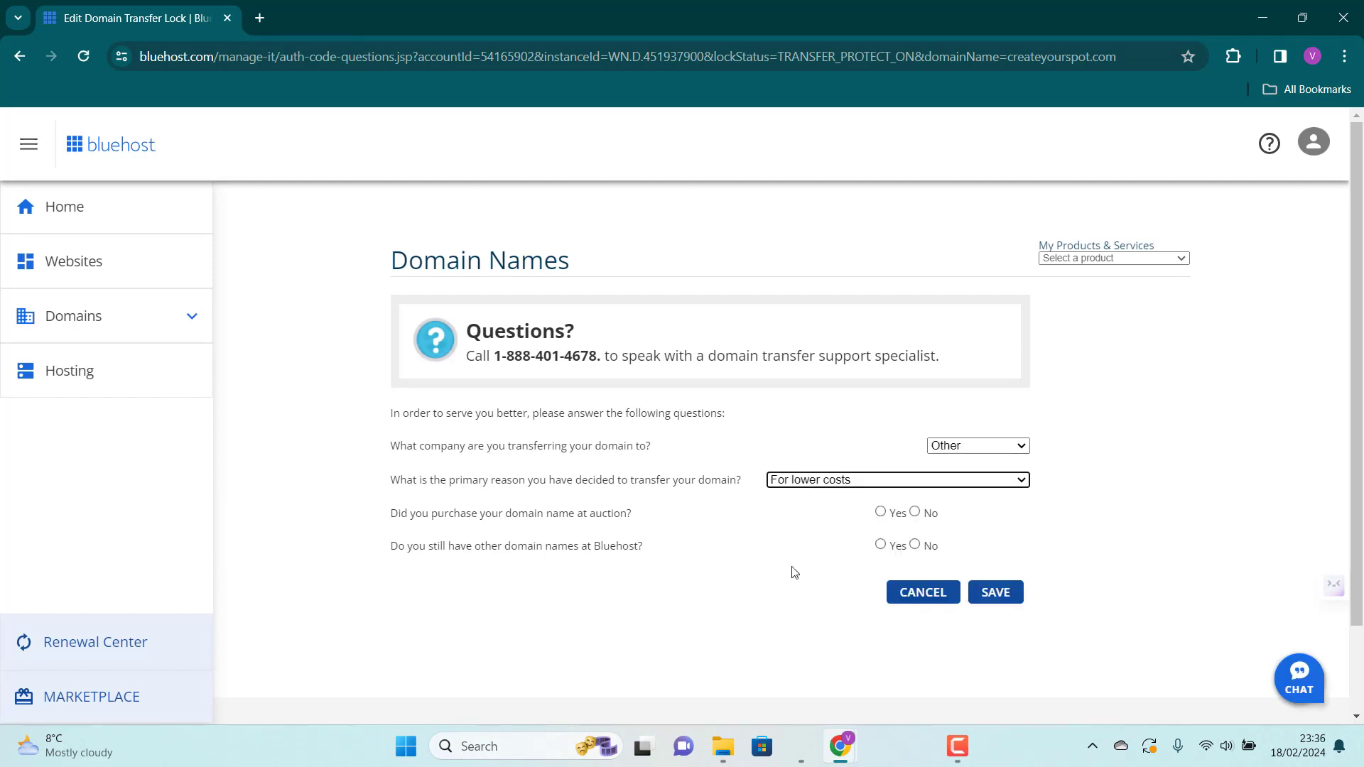
pyautogui.click(914, 512)
pyautogui.click(914, 545)
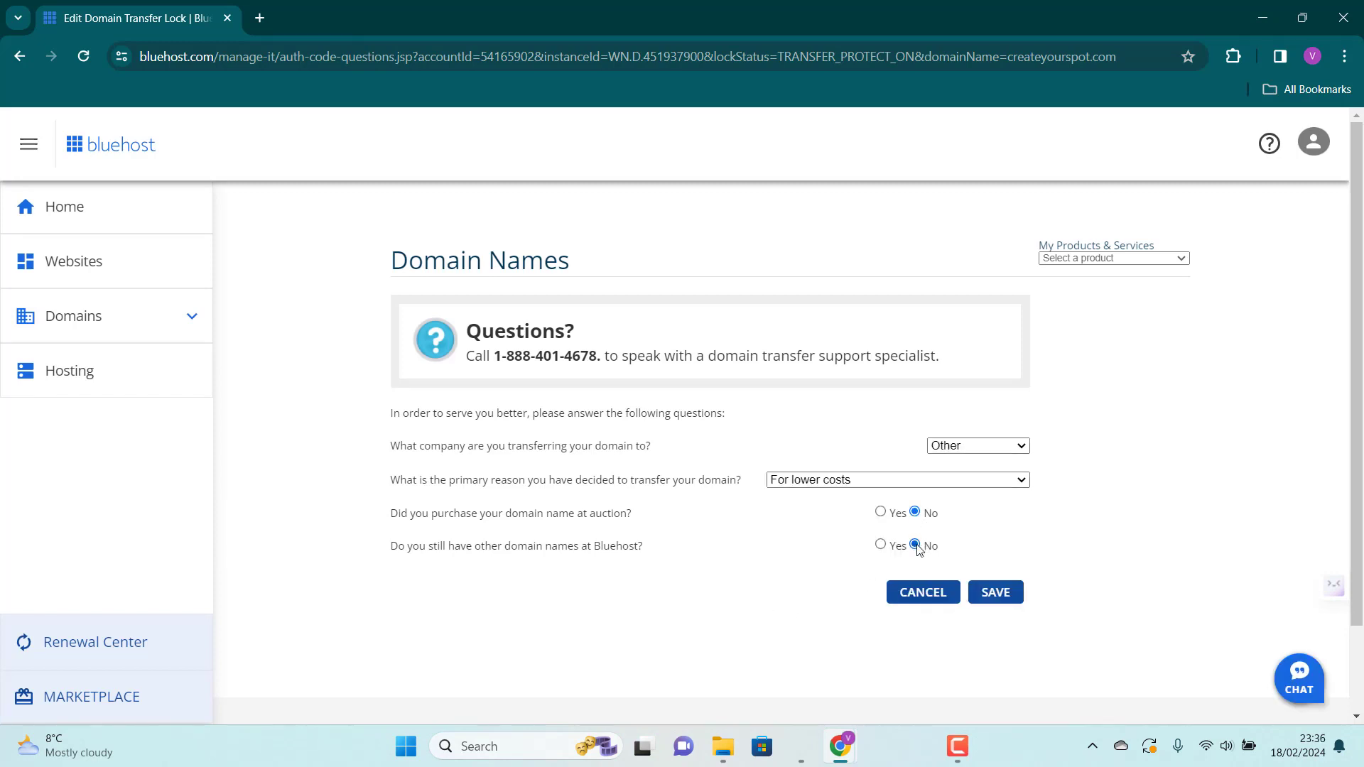
# Step: Save the answers to the transfer questions, and review the Bluehost support chat about the authorization code
pyautogui.click(997, 598)
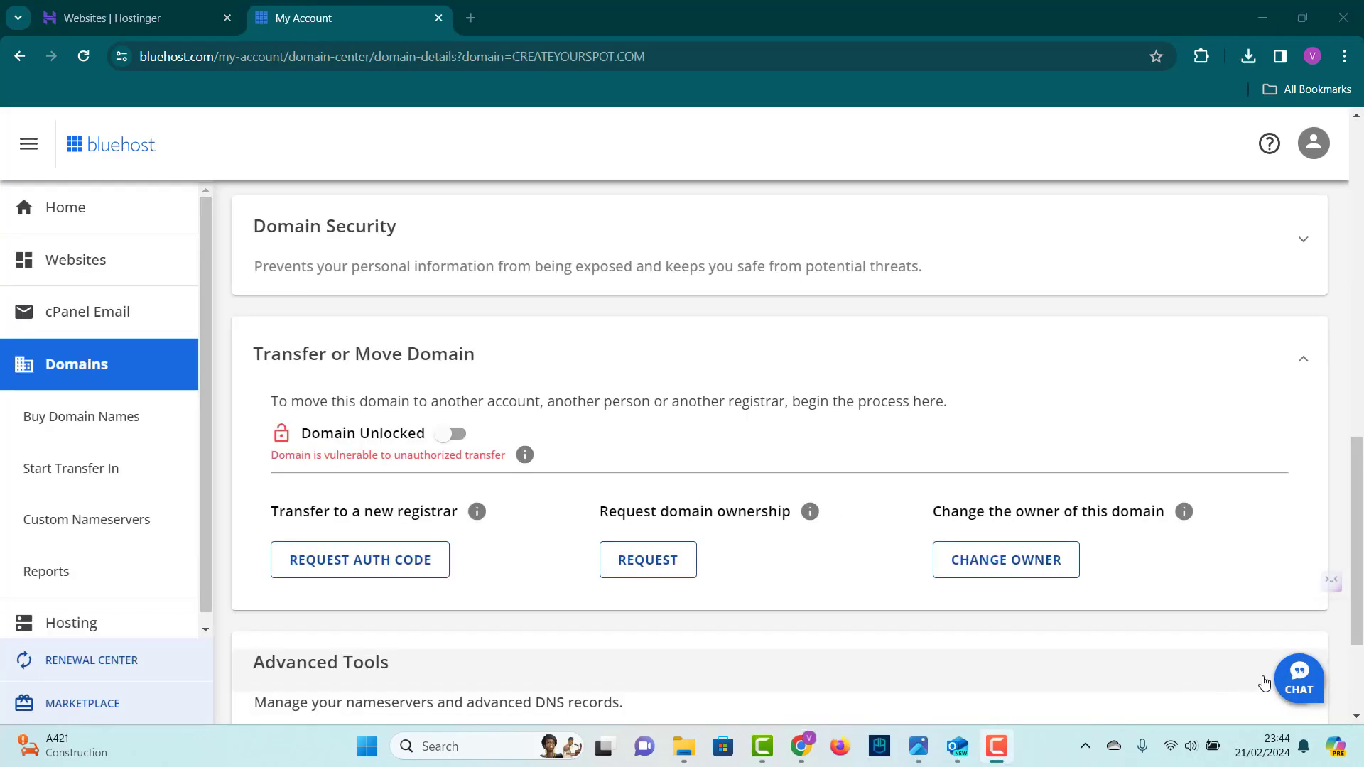
pyautogui.click(1292, 687)
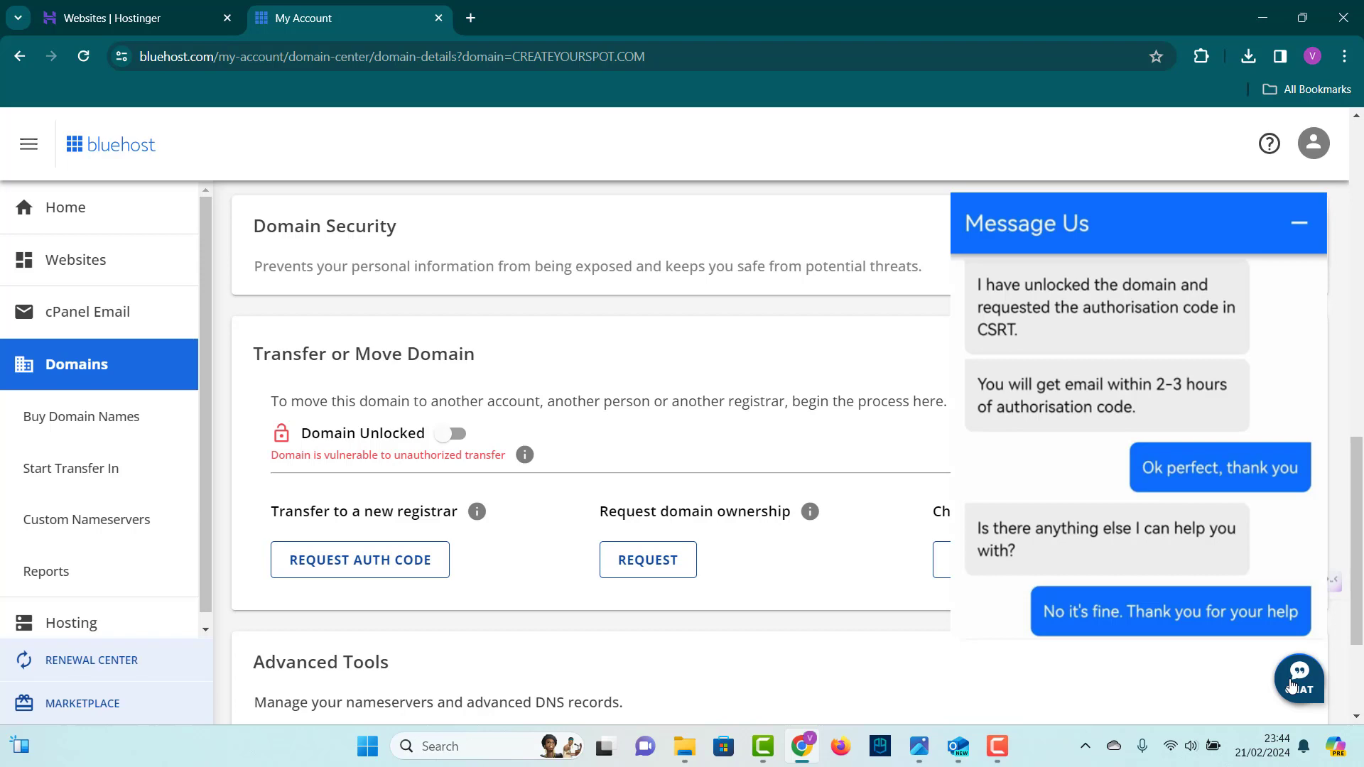
pyautogui.click(1292, 685)
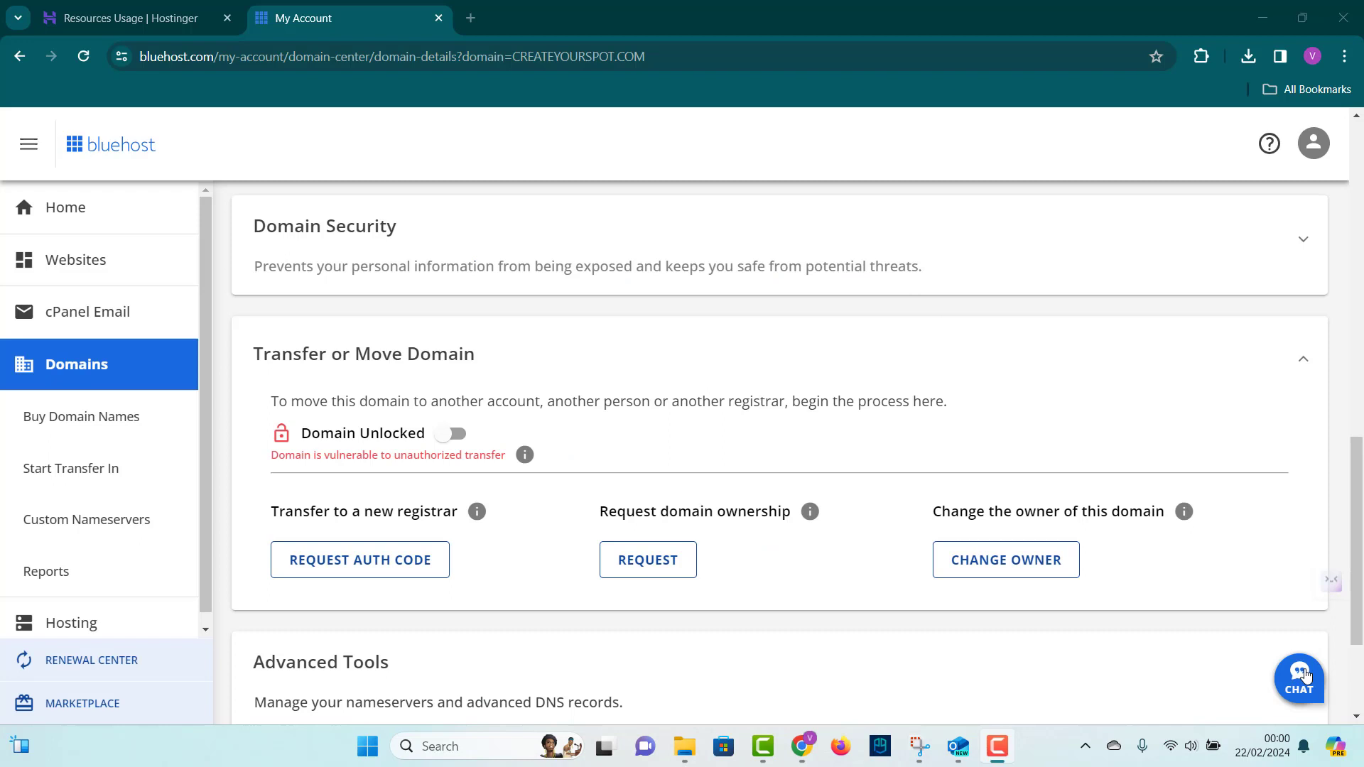
# Step: Switch to Hostinger, open the page for transferring an existing domain and submit createyourspot.com for transfer
pyautogui.click(129, 23)
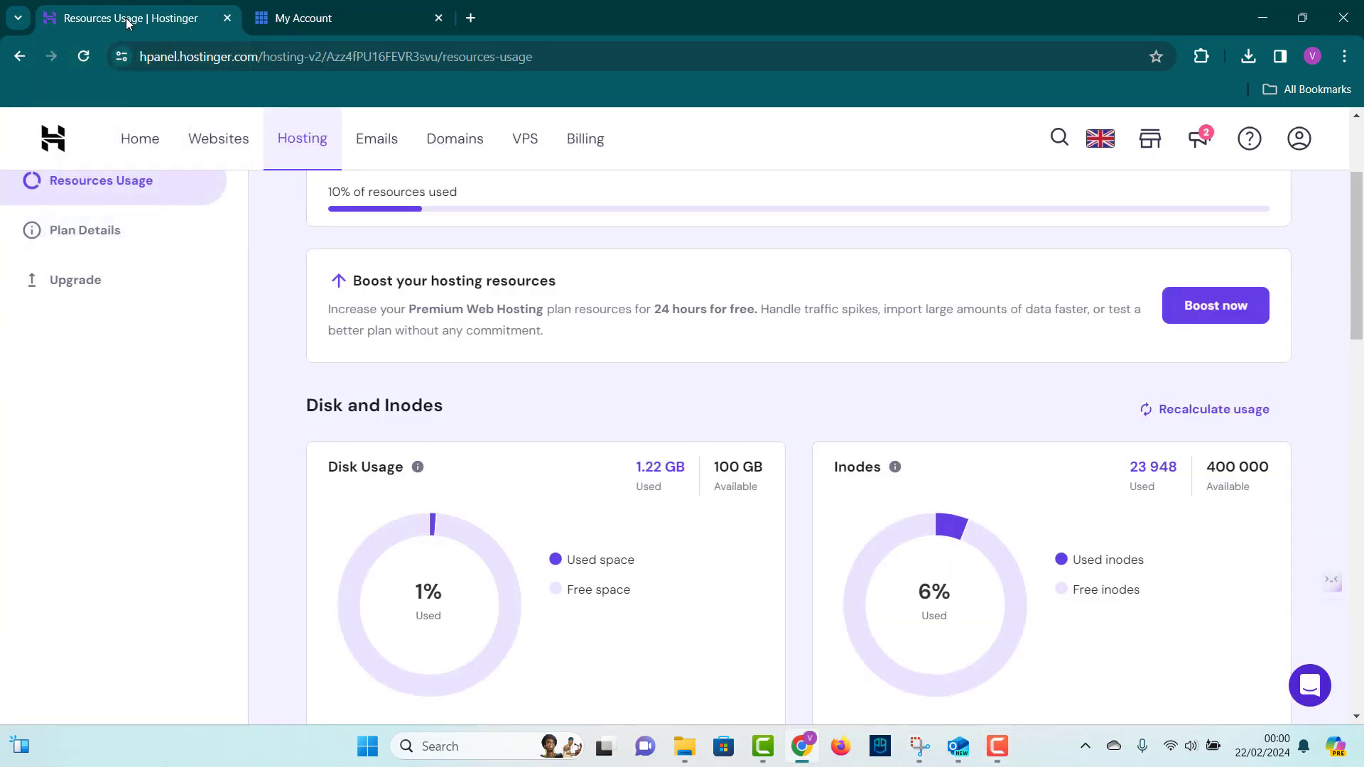
pyautogui.click(455, 146)
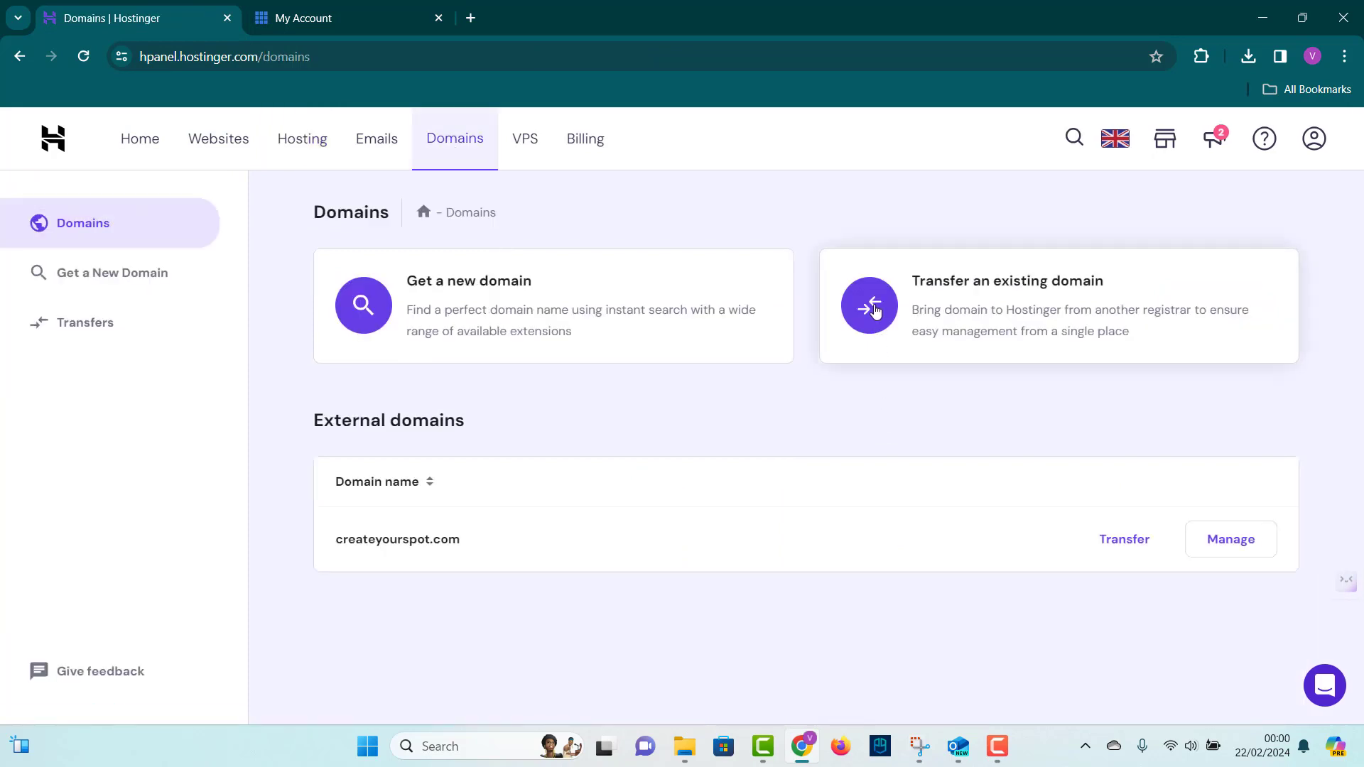
pyautogui.click(876, 310)
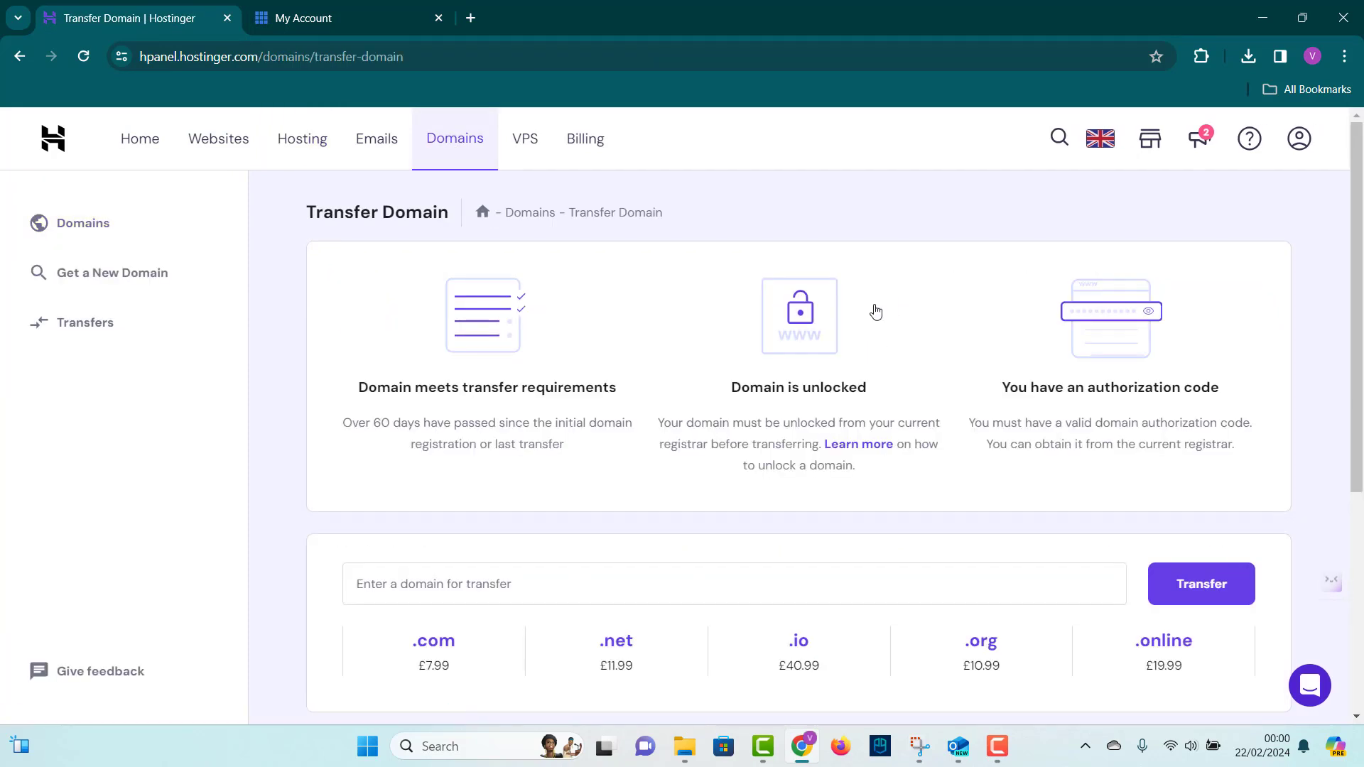
pyautogui.scroll(-1, 604, 497)
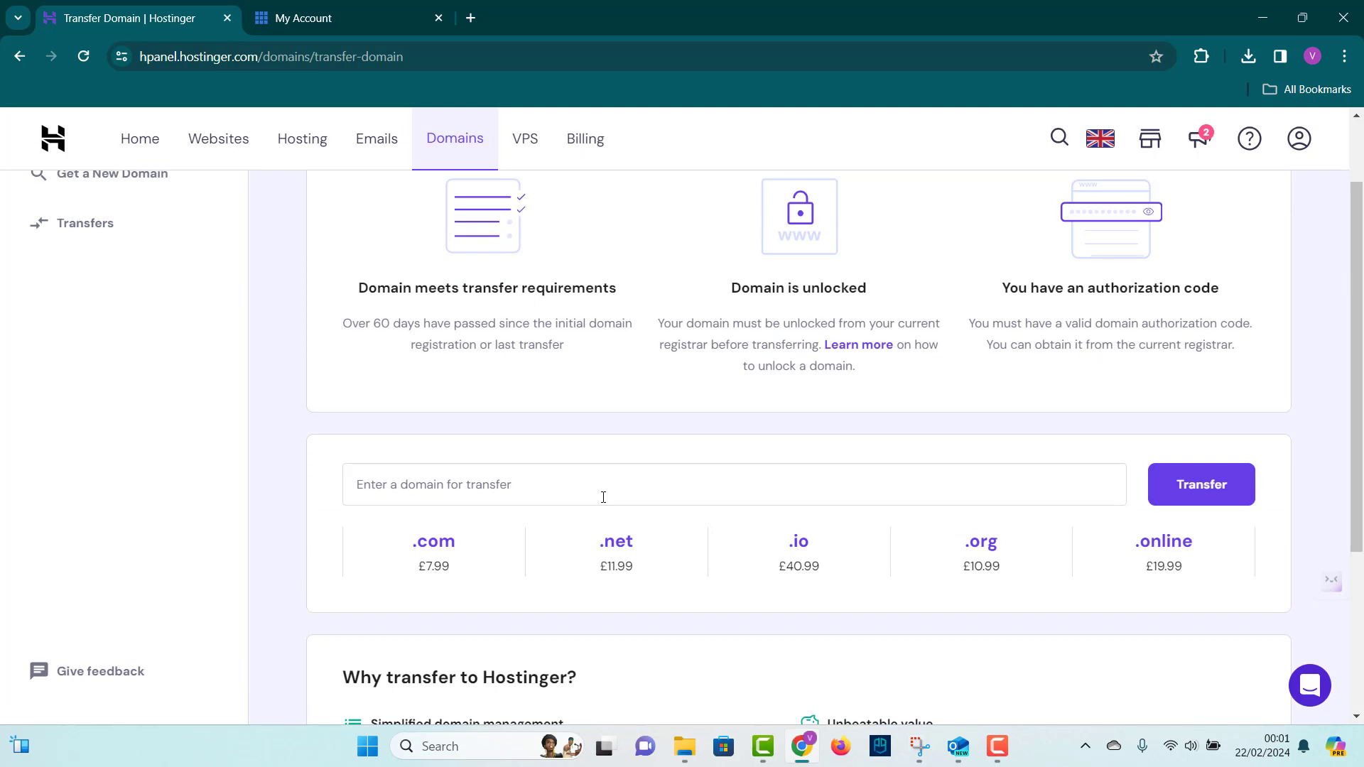
pyautogui.click(603, 497)
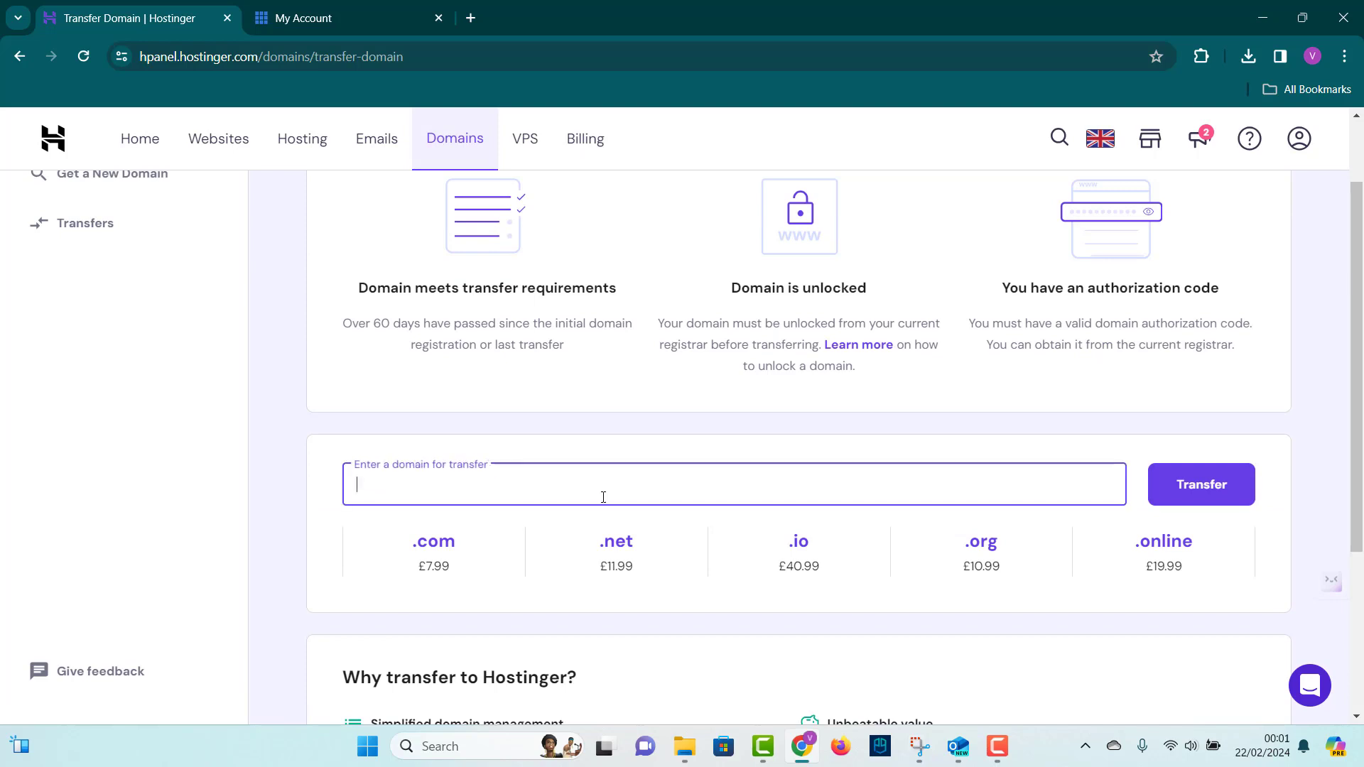
pyautogui.write('crea')
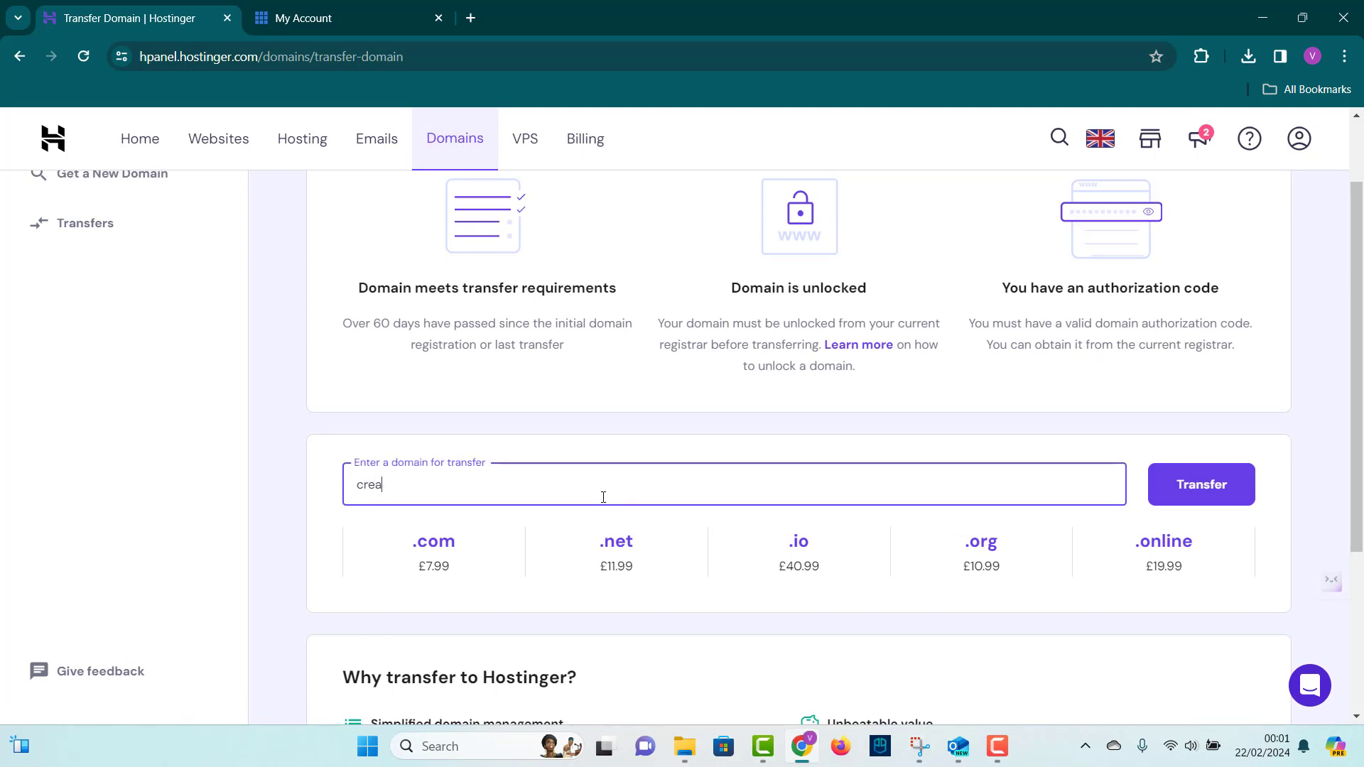
pyautogui.write('teyourspot.com')
pyautogui.click(1182, 496)
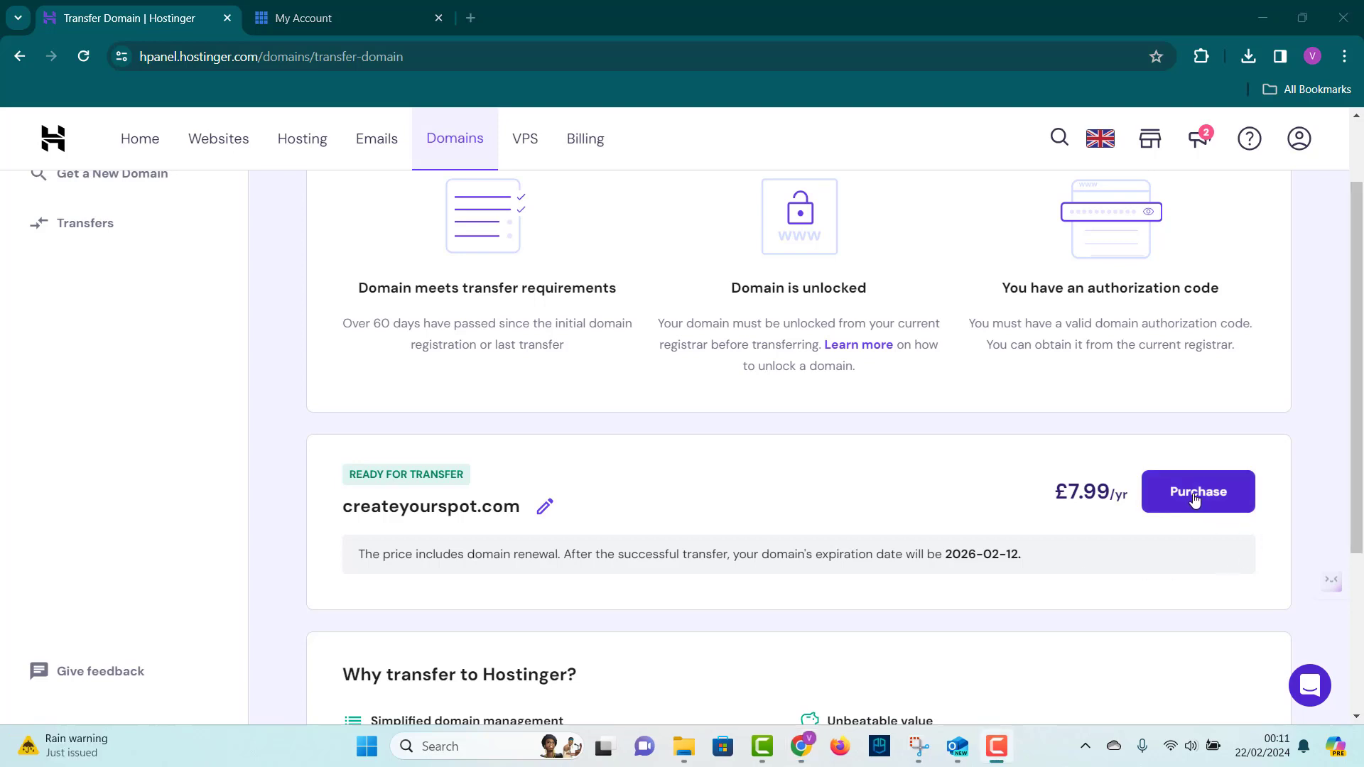
# Step: Purchase the createyourspot.com domain transfer and complete the payment with the saved payment method
pyautogui.click(1192, 497)
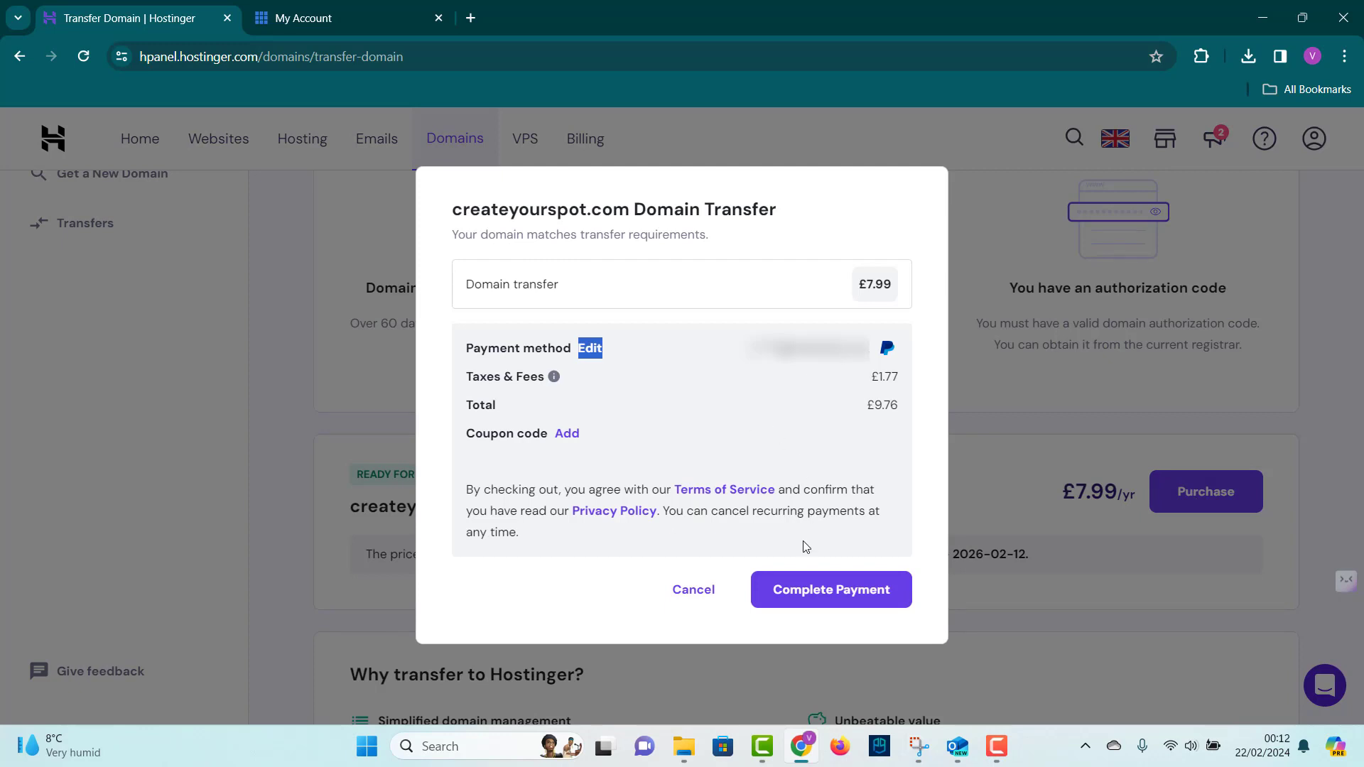
pyautogui.click(807, 589)
pyautogui.click(848, 502)
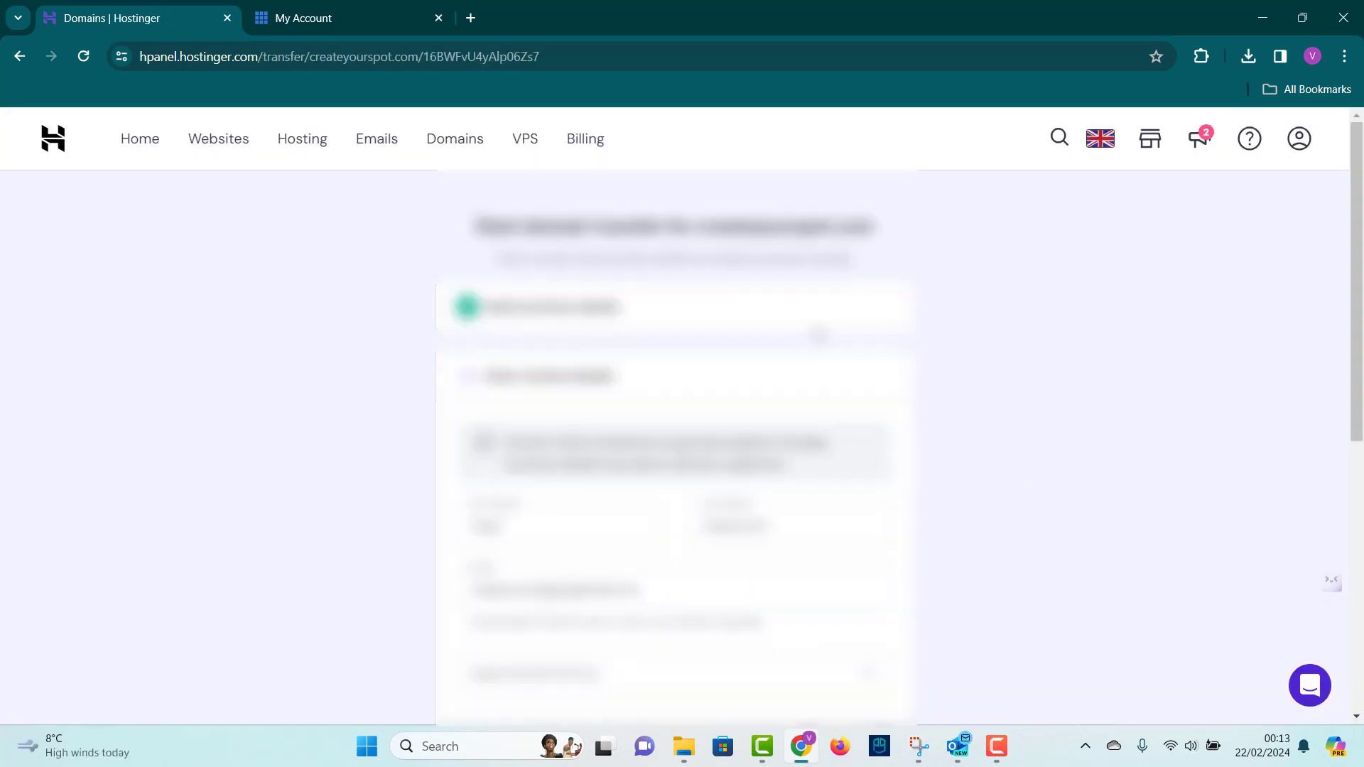
# Step: Fill in the domain owner's contact details for the transfer, including e-mail, address and phone number
pyautogui.scroll(-3, 716, 485)
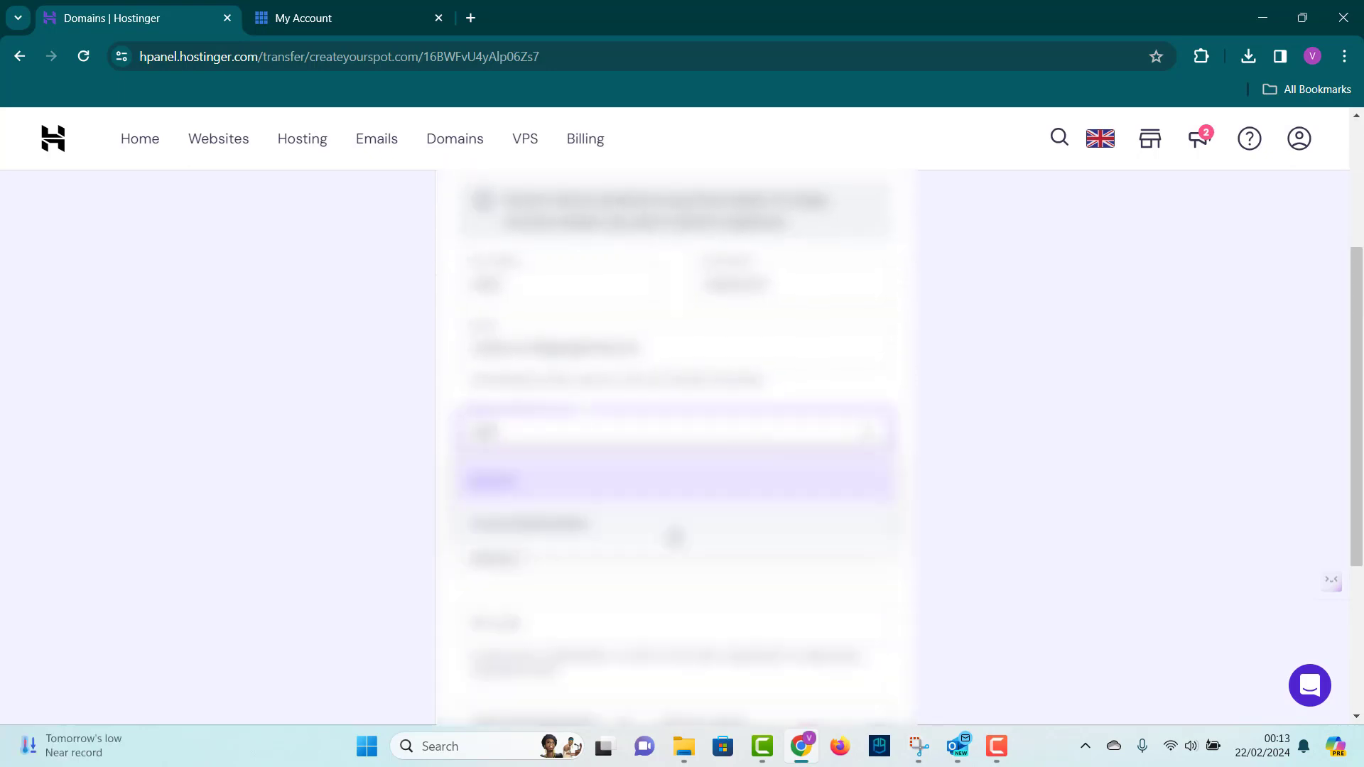
pyautogui.click(716, 485)
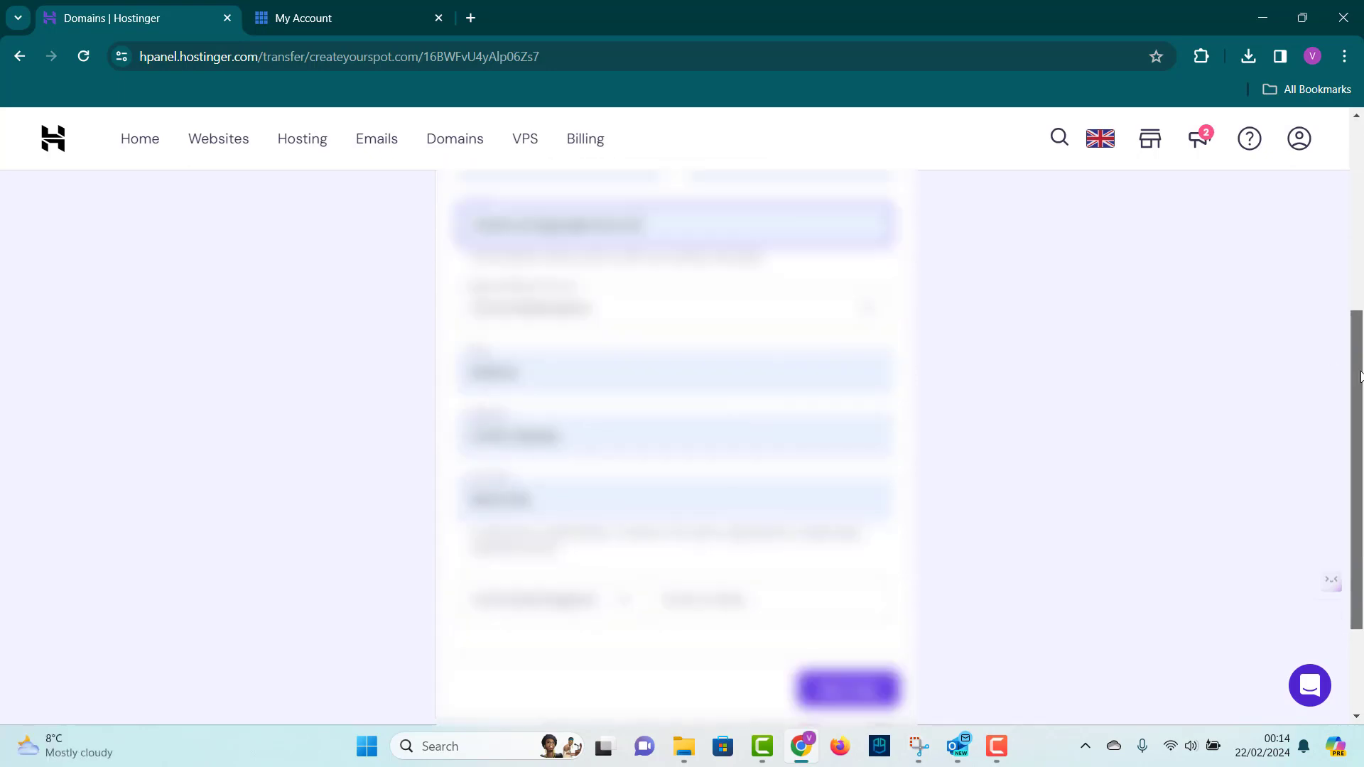
pyautogui.click(846, 612)
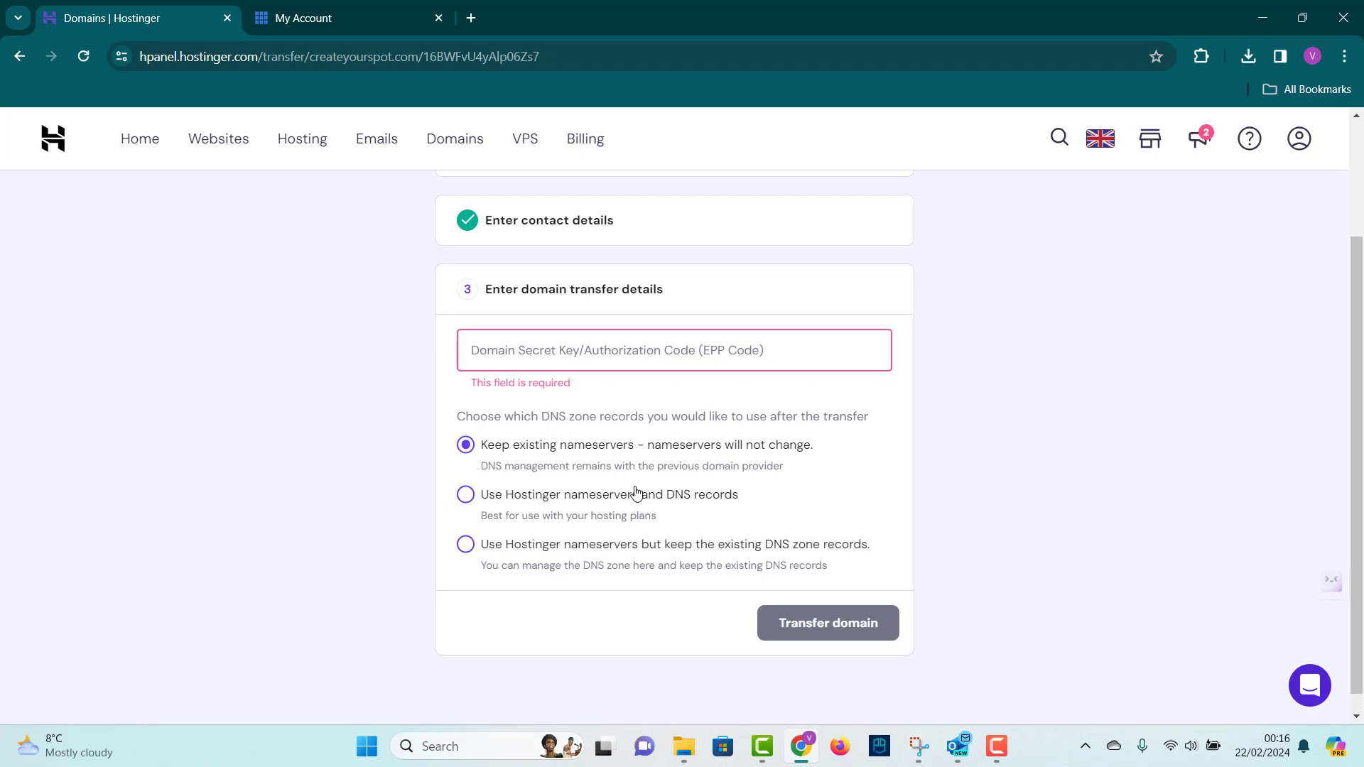
# Step: Copy the domain authorization code from the Bluehost e-mail and paste it into Hostinger's Authorization Code (EPP Code) field
pyautogui.hotkey('alt', 'Tab')
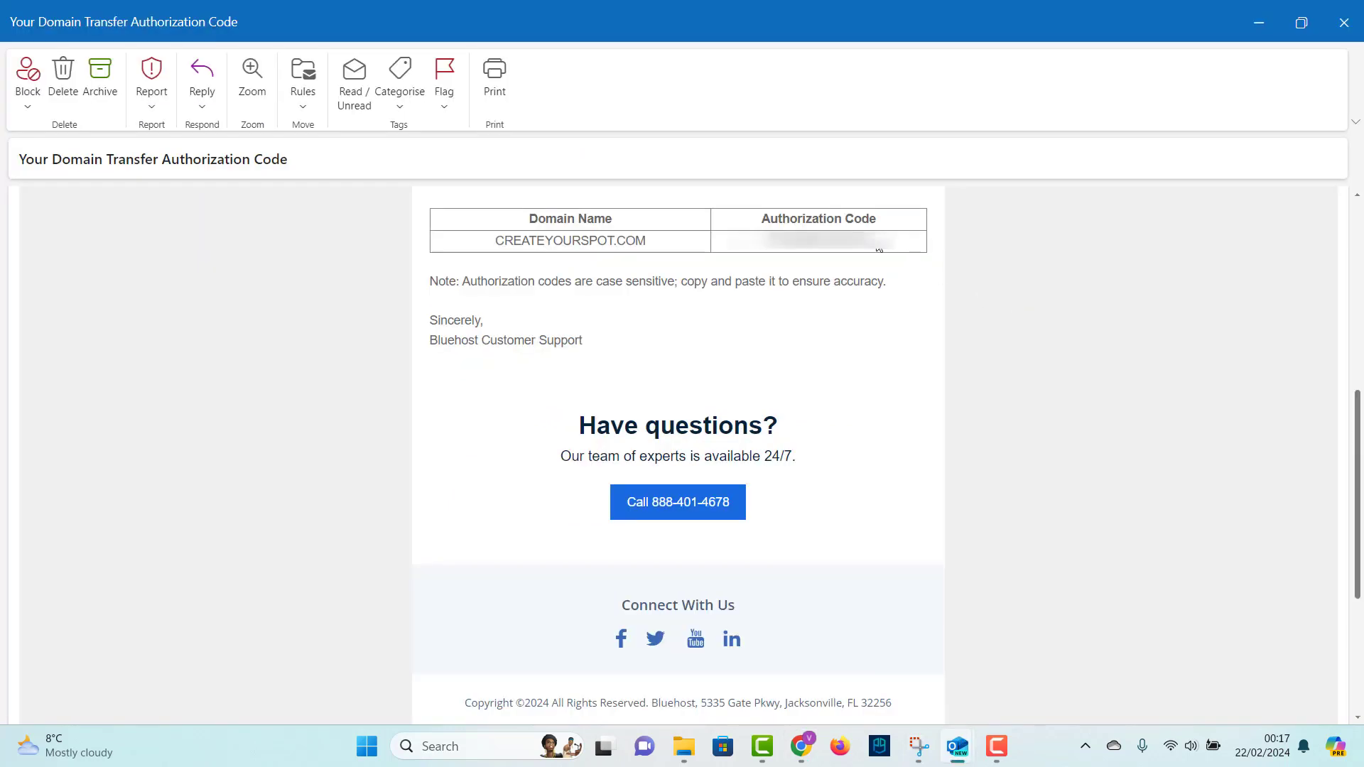
pyautogui.moveTo(881, 243); pyautogui.dragTo(770, 250)
pyautogui.rightClick(782, 245)
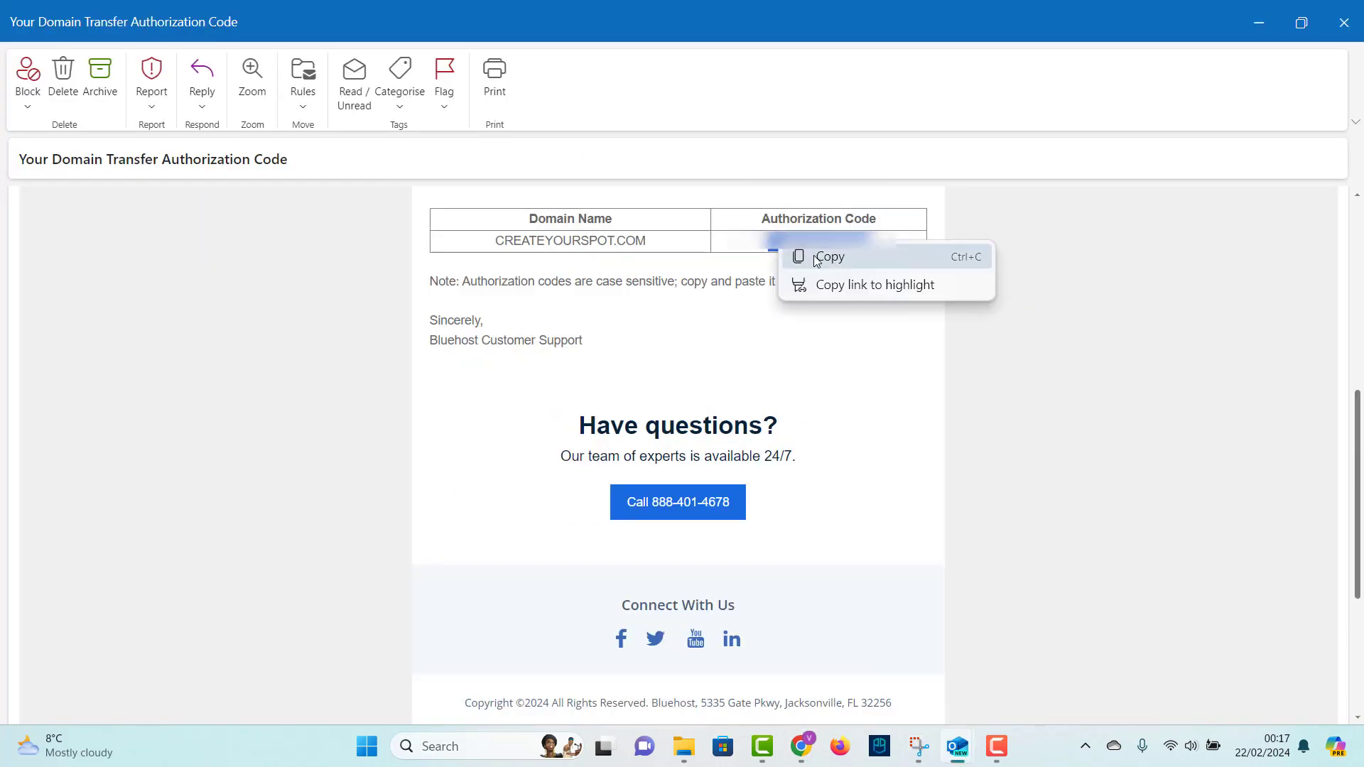
pyautogui.click(819, 258)
pyautogui.click(813, 744)
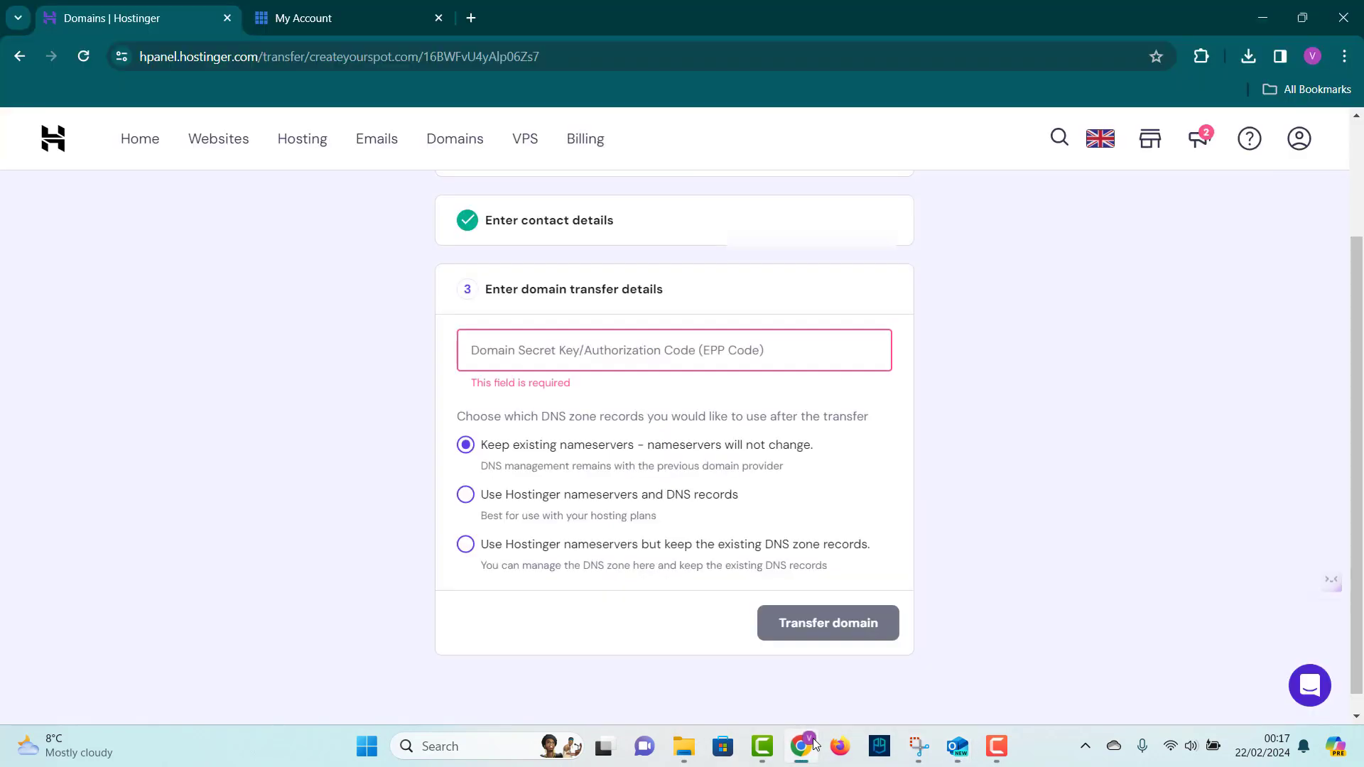
pyautogui.rightClick(608, 351)
pyautogui.click(661, 524)
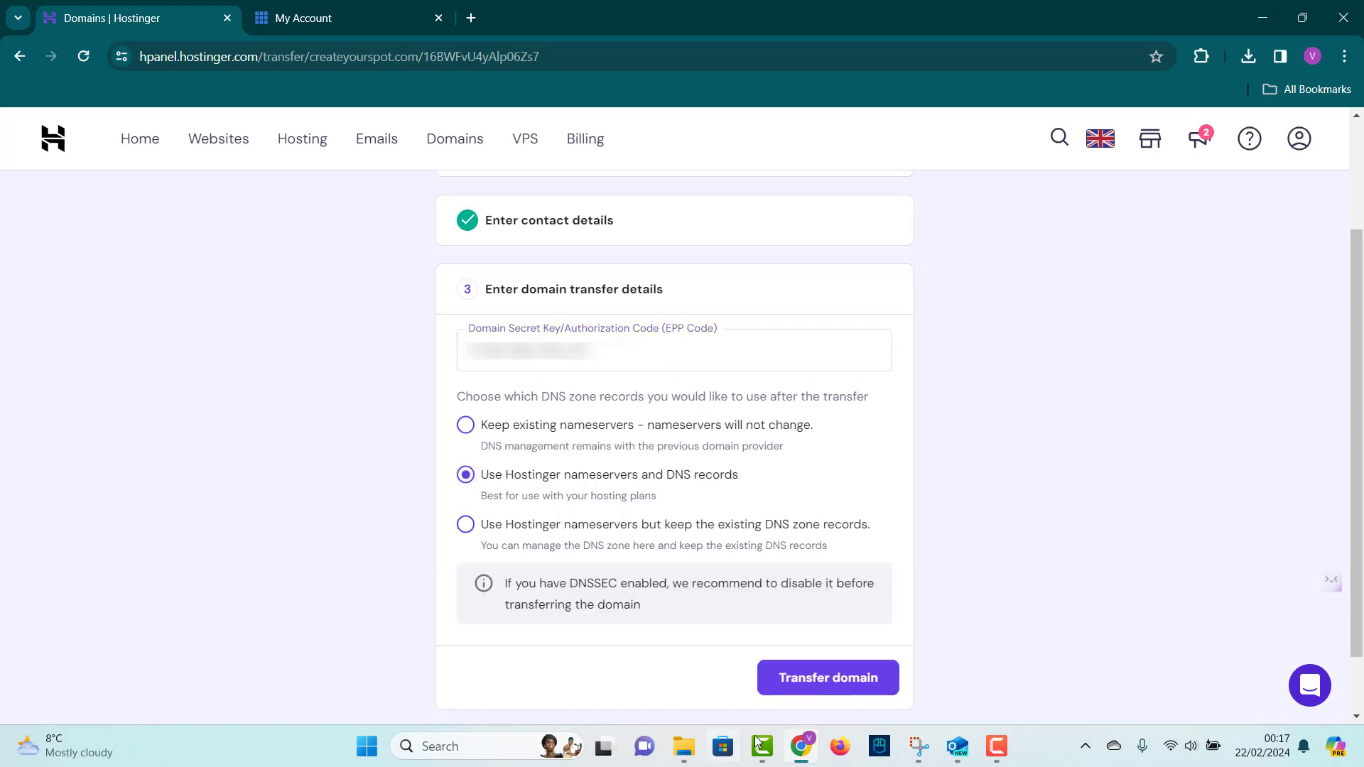
# Step: Start the domain transfer with the Use Hostinger nameservers and DNS records option, and continue past the confirmation page
pyautogui.click(823, 678)
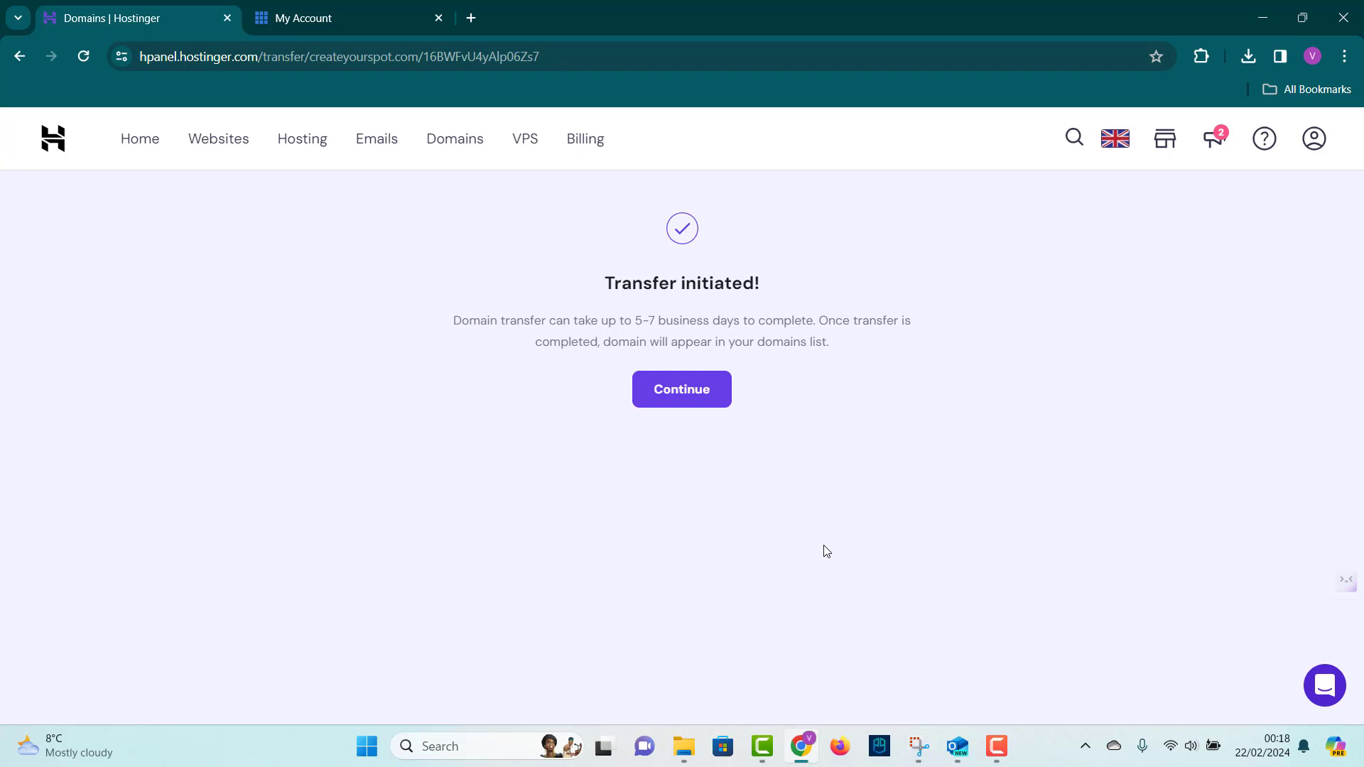
pyautogui.click(681, 391)
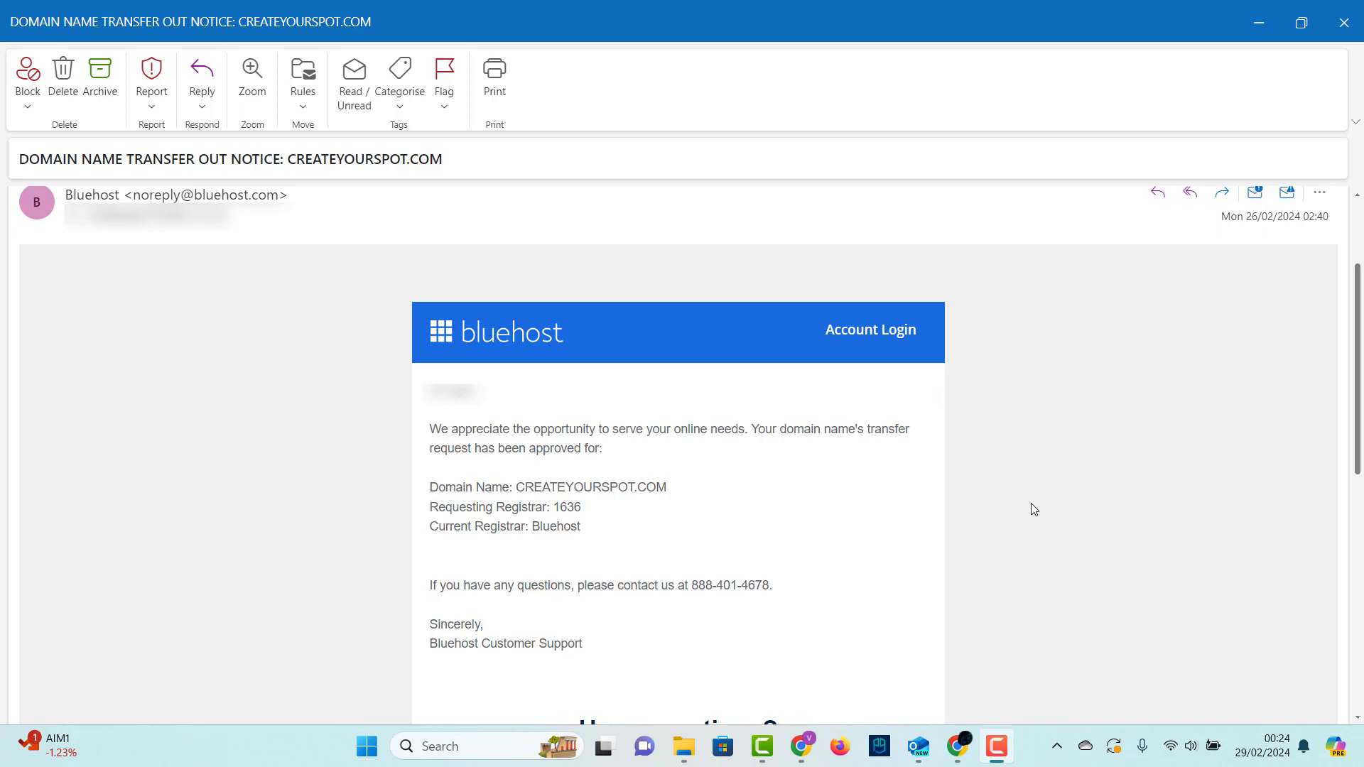
# Step: Switch to the browser and examine the homepage and Knowledge Base page of createyourspot.com
pyautogui.click(801, 747)
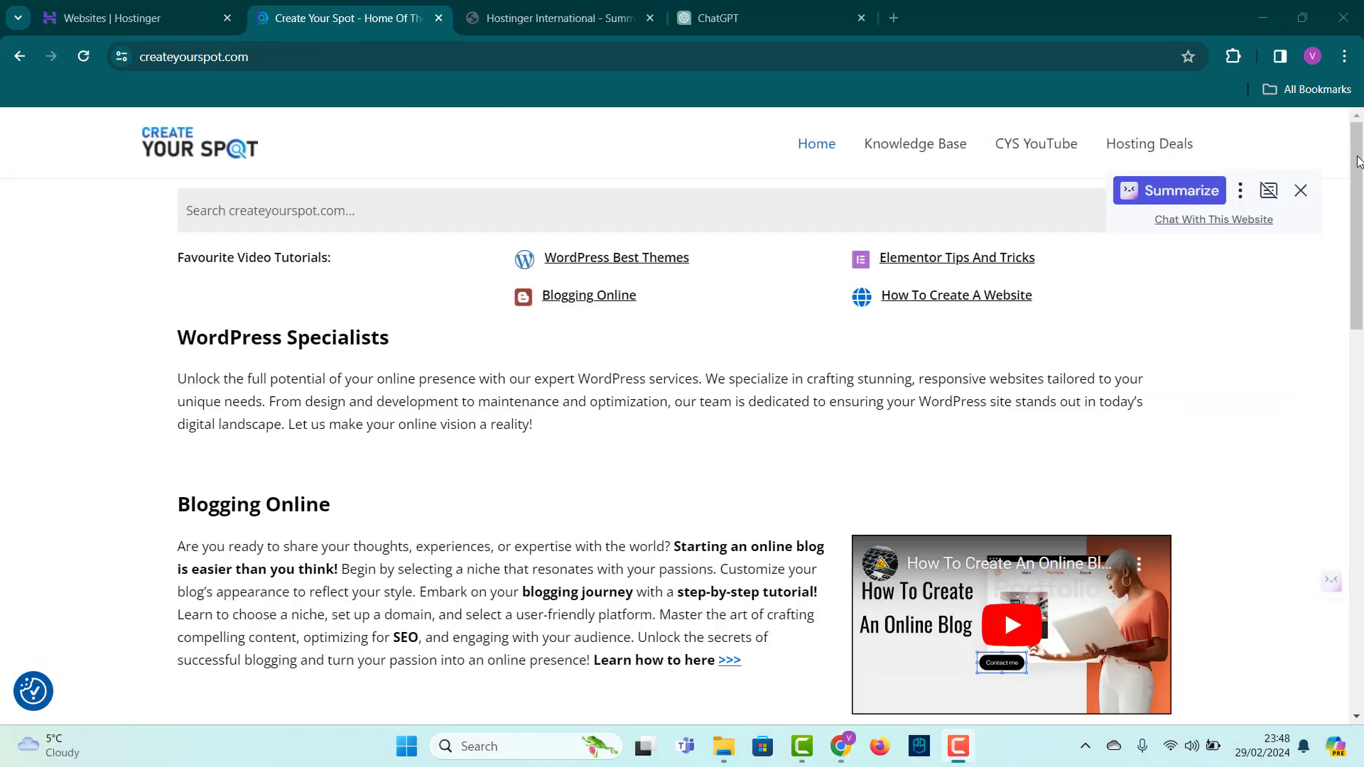
pyautogui.scroll(-15, 1291, 502)
pyautogui.scroll(10, 1343, 277)
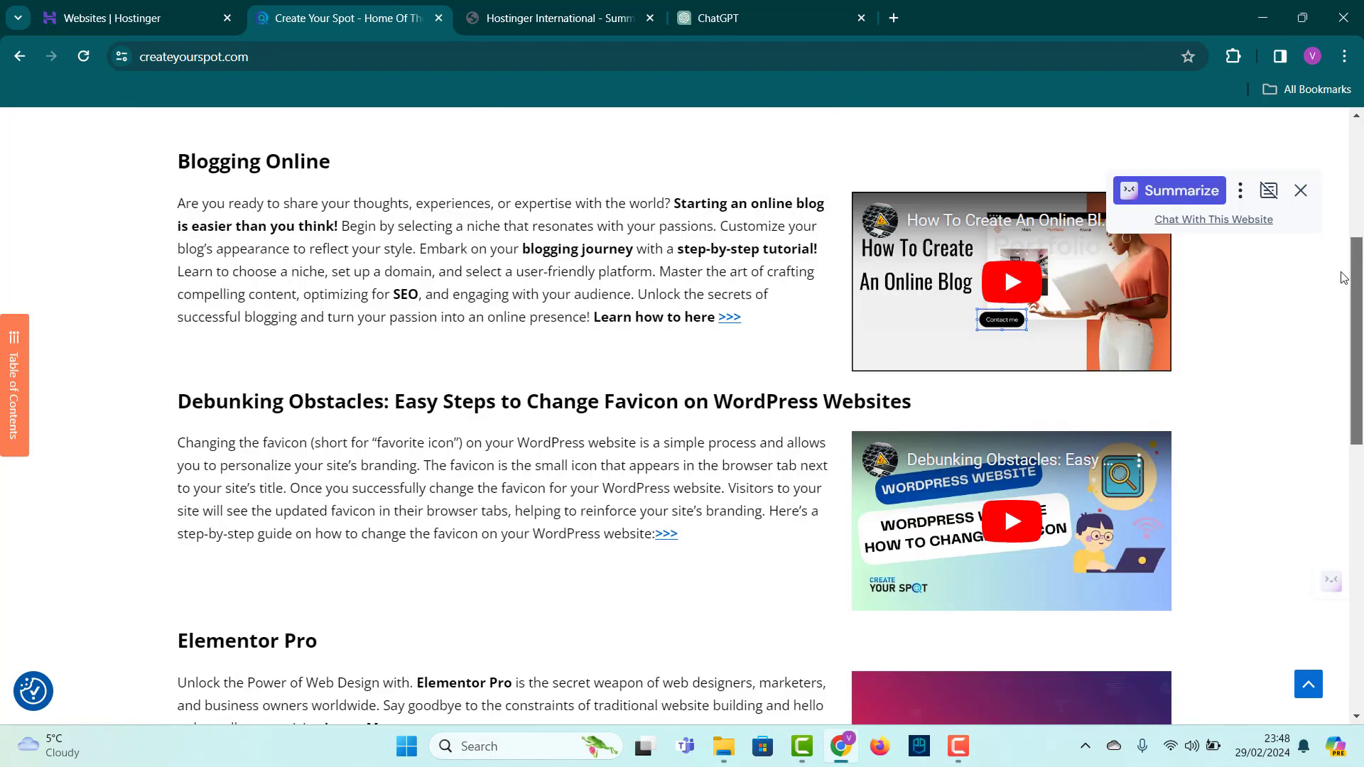
pyautogui.scroll(5, 1343, 277)
pyautogui.click(937, 145)
pyautogui.scroll(-10, 1336, 305)
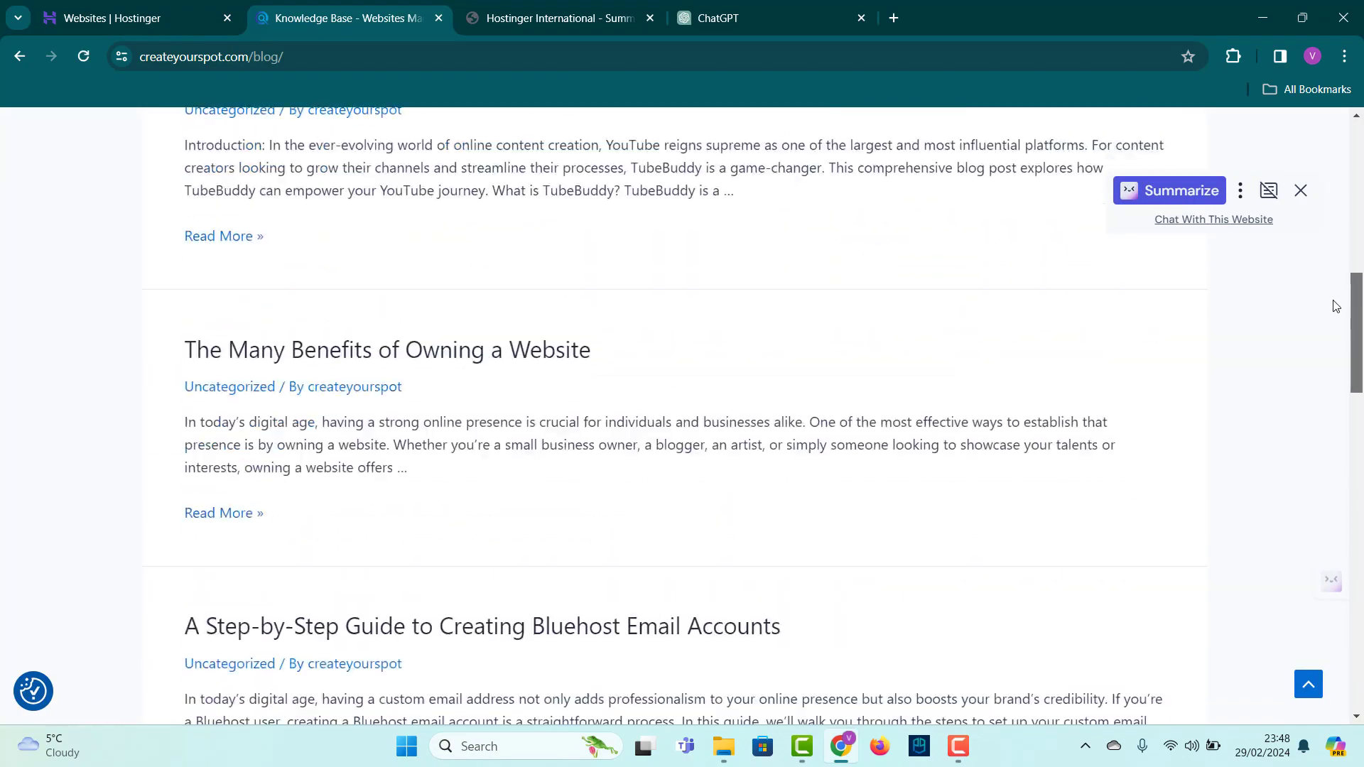
pyautogui.scroll(-15, 1292, 445)
# Step: Open the How To Build Your First Website post from the Knowledge Base and look through its content
pyautogui.click(423, 392)
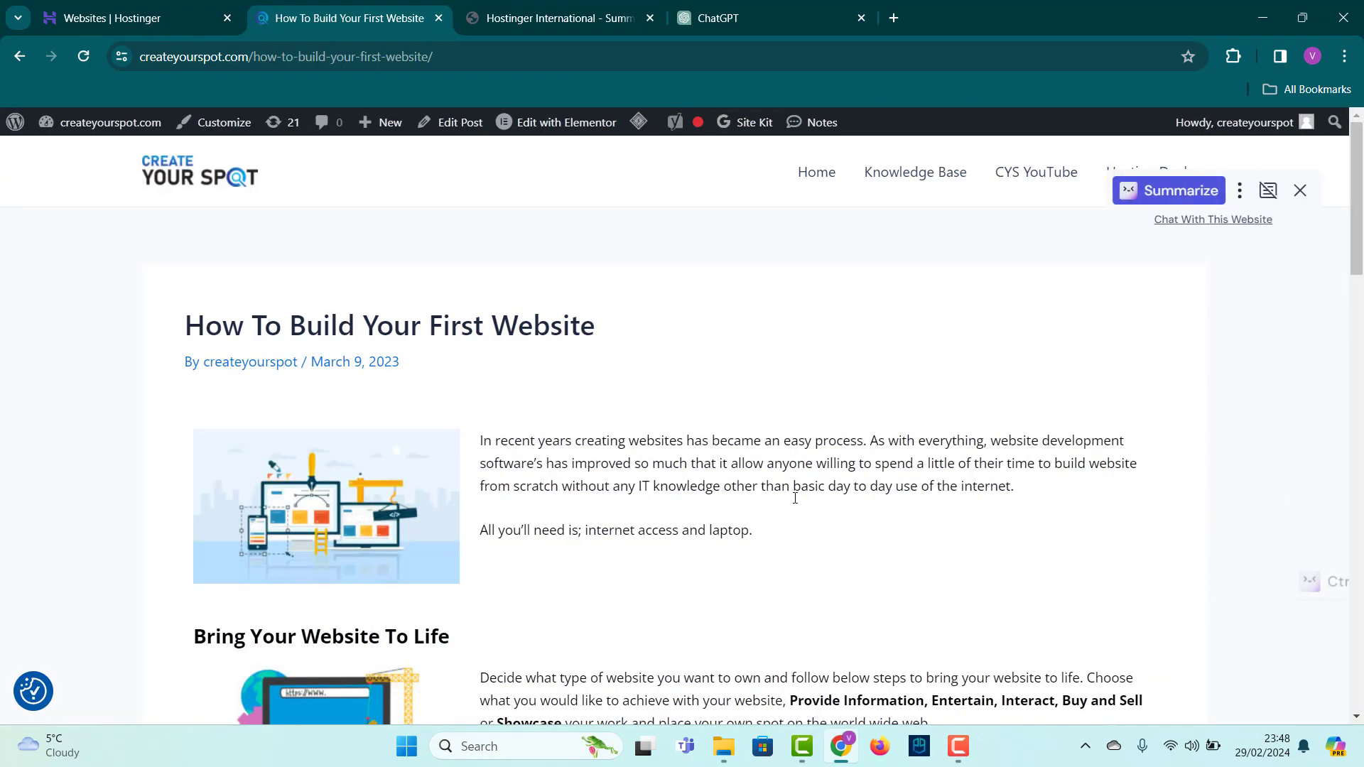
pyautogui.scroll(-15, 795, 498)
pyautogui.scroll(10, 1300, 413)
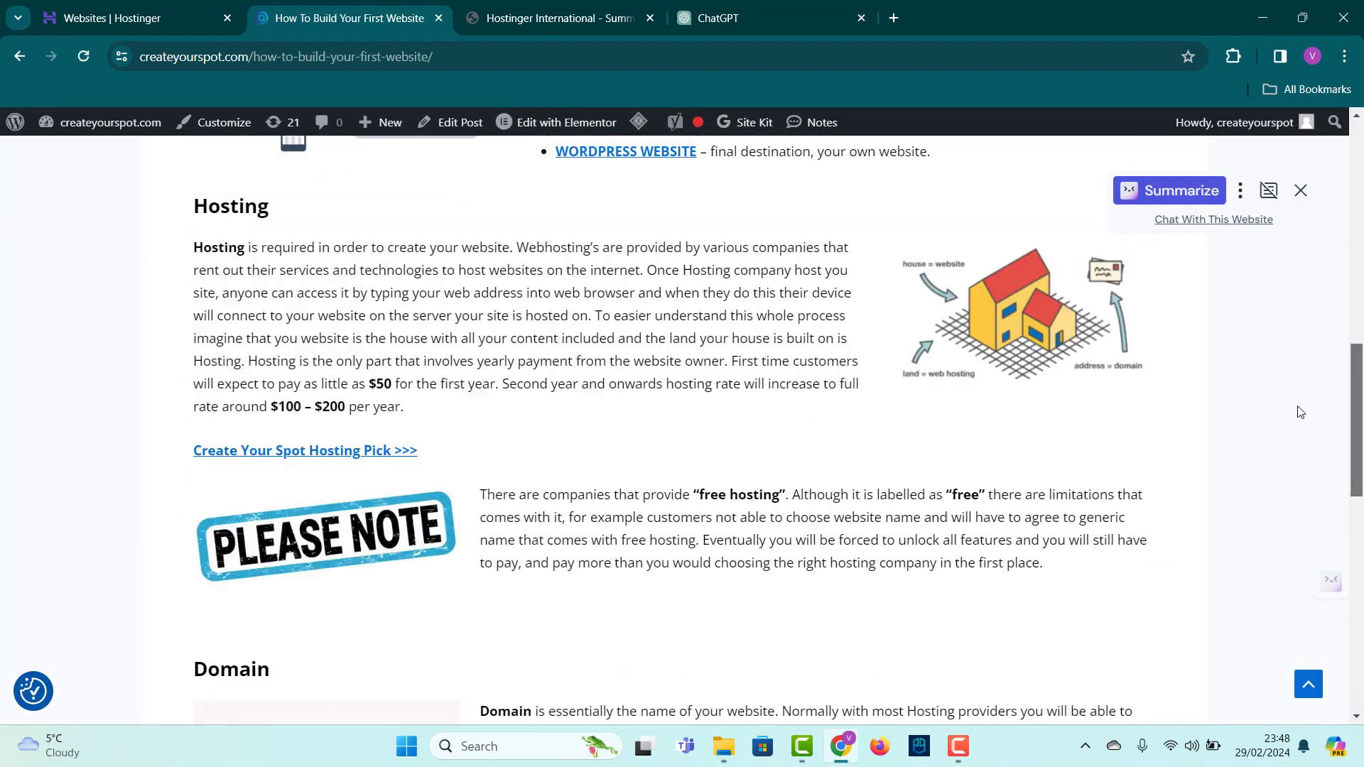
pyautogui.scroll(6, 1301, 412)
# Step: Check the site's CYS YouTube link by viewing the channel page, and go back to the website
pyautogui.click(1057, 175)
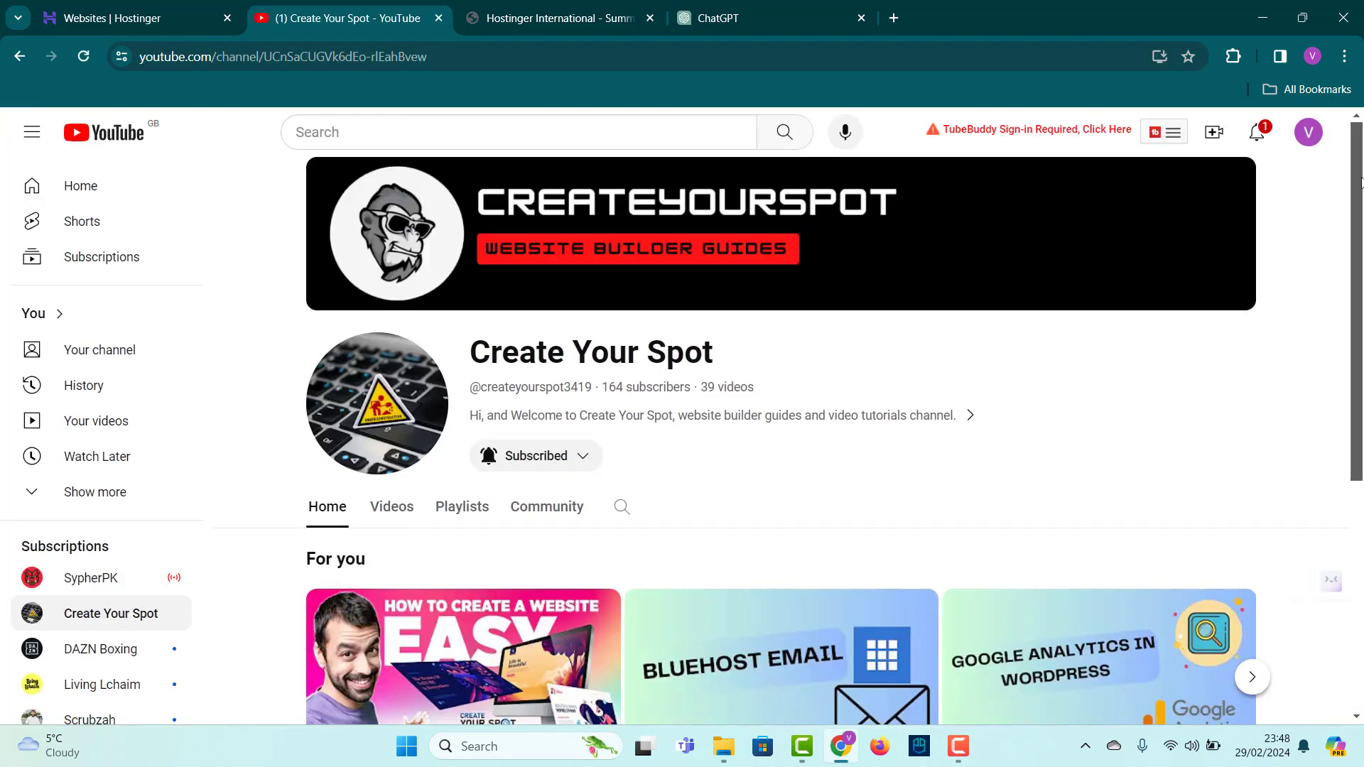
pyautogui.scroll(-4, 1359, 184)
pyautogui.scroll(4, 1359, 183)
pyautogui.click(20, 56)
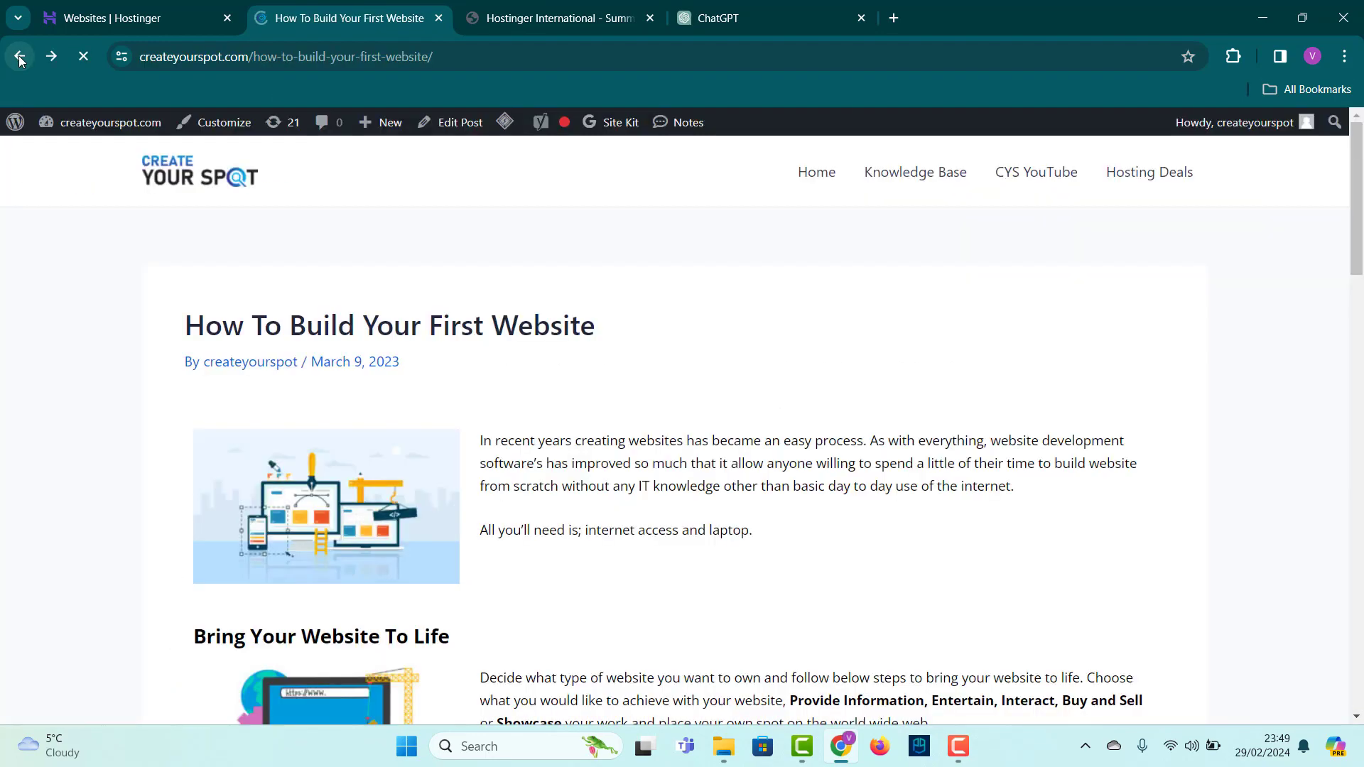
pyautogui.click(20, 56)
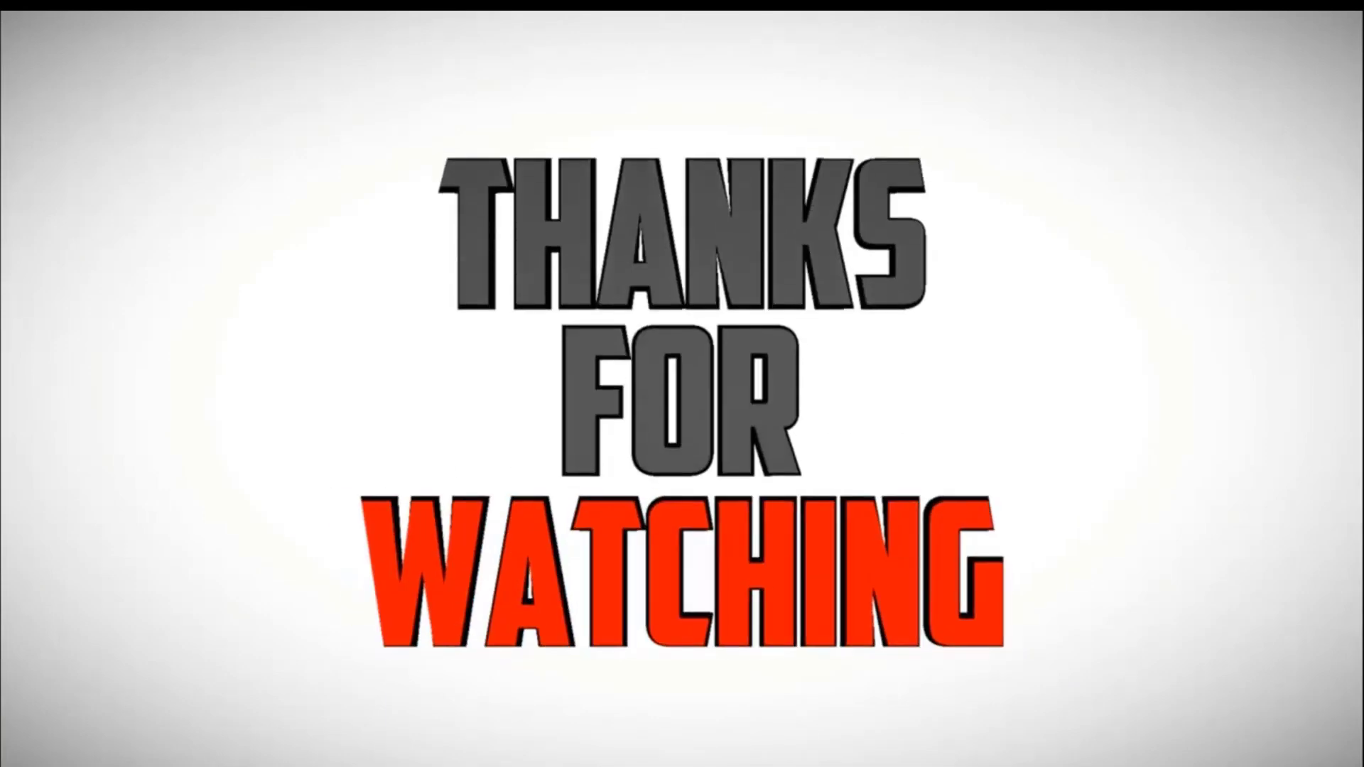